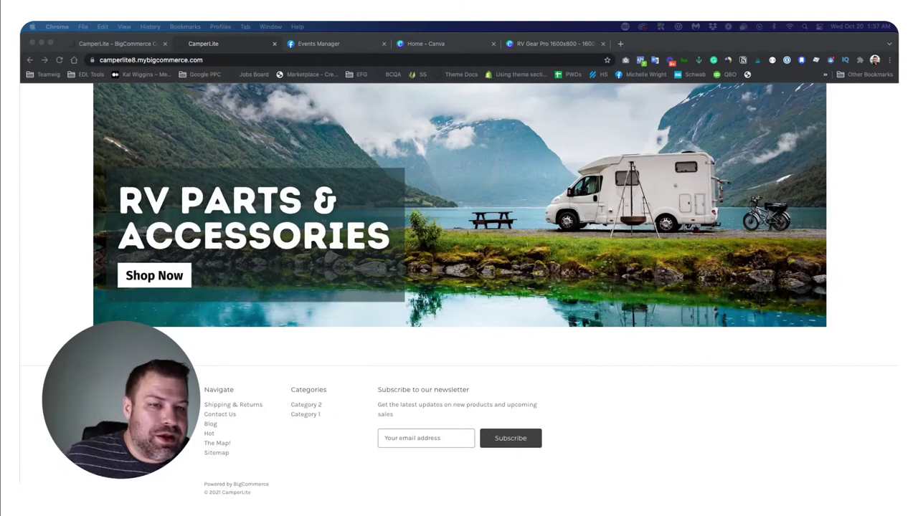
Examine the storefront homepage and the page links under Navigate in its footer.
scroll(459, 286, up, 4)
scroll(459, 287, down, 3)
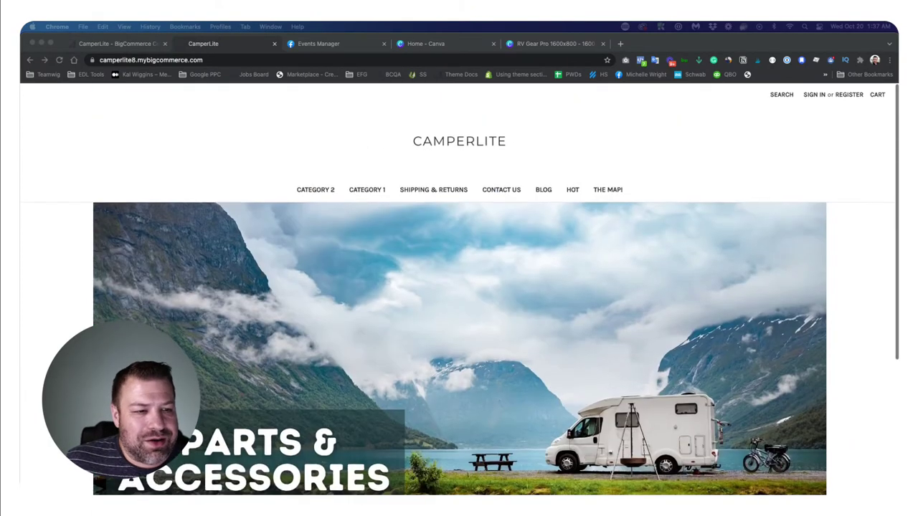
scroll(459, 287, down, 1)
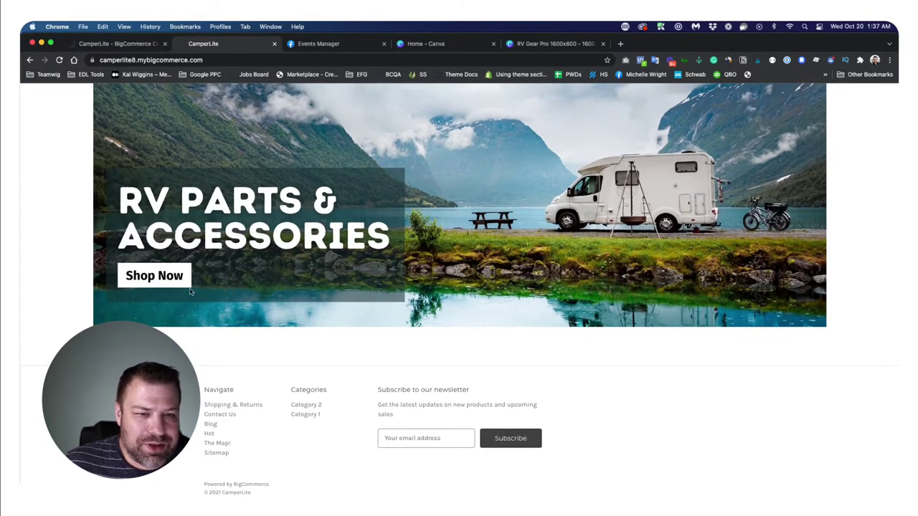
click(109, 44)
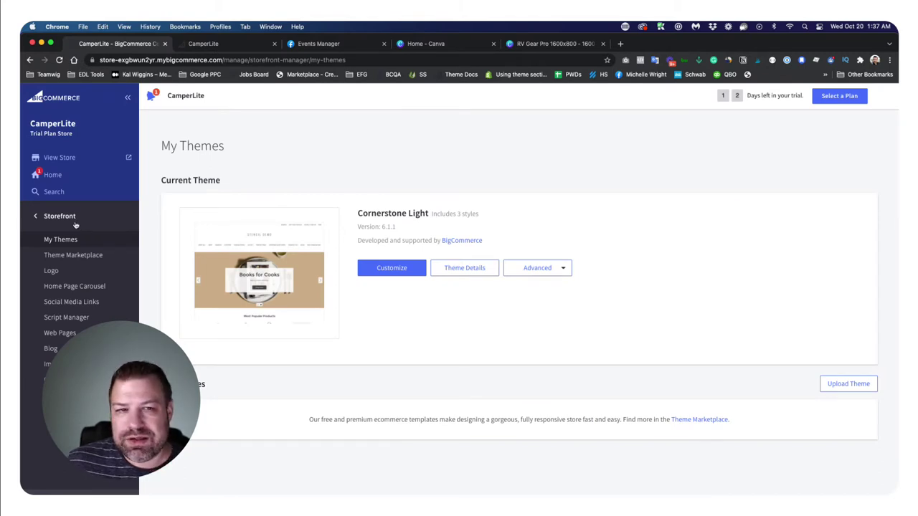
click(210, 43)
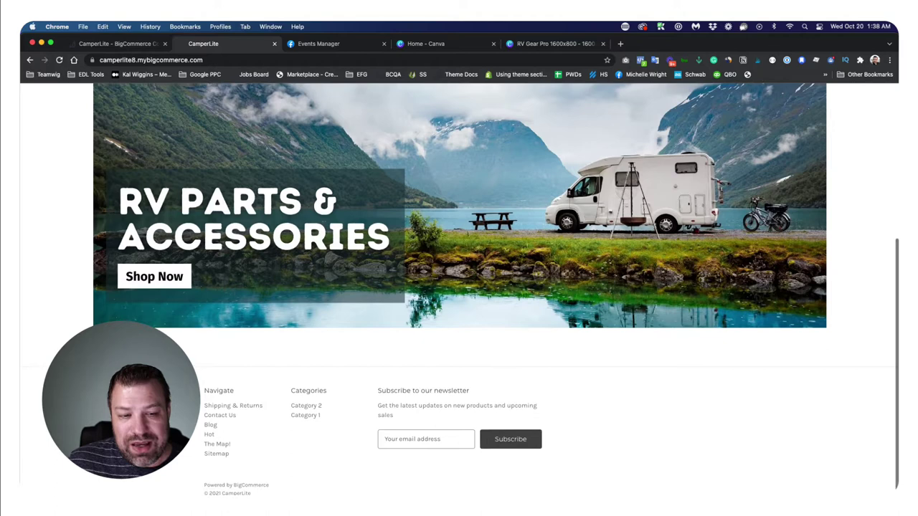
key(Down)
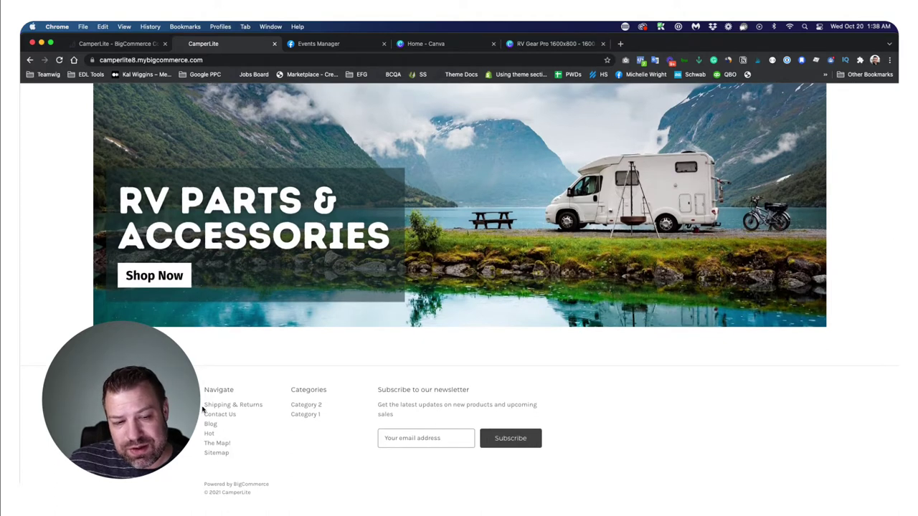
drag(204, 406, 236, 464)
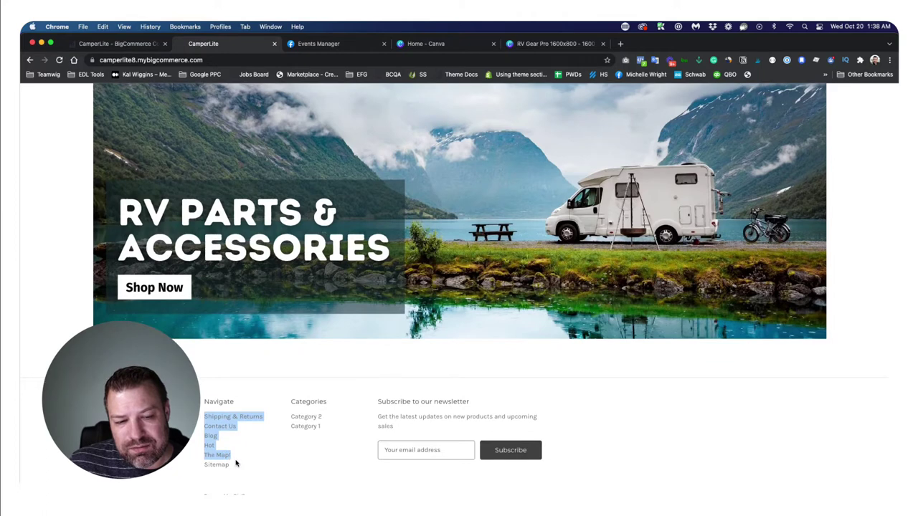
scroll(236, 464, down, 2)
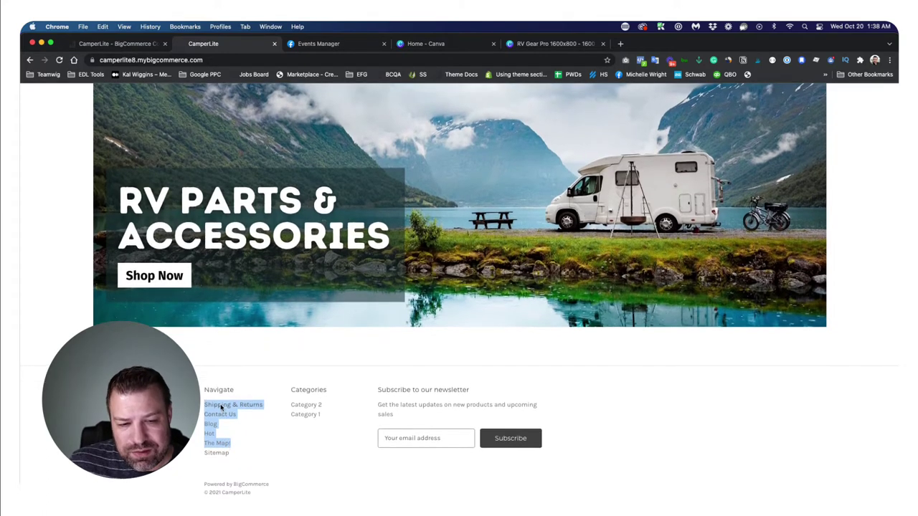
In the store's web pages list, move Shipping & Returns below Blog, using the storefront footer links for comparison.
click(109, 49)
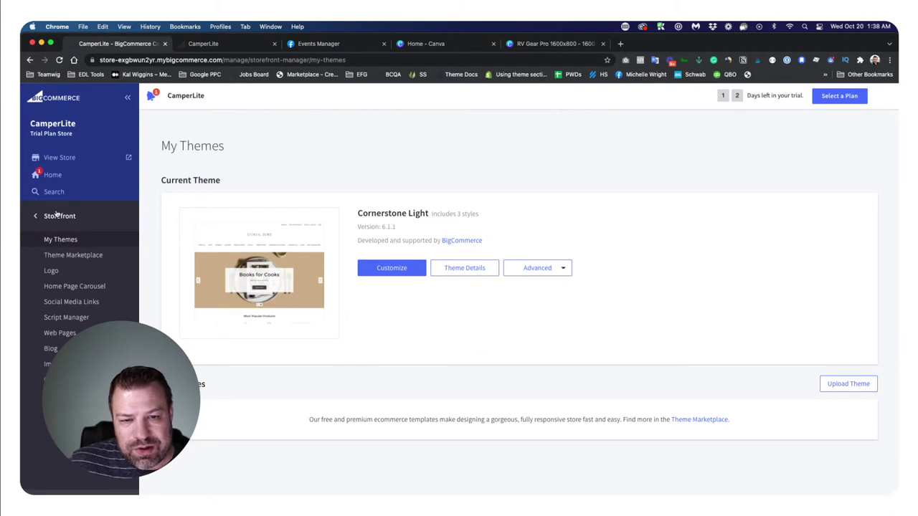
click(58, 334)
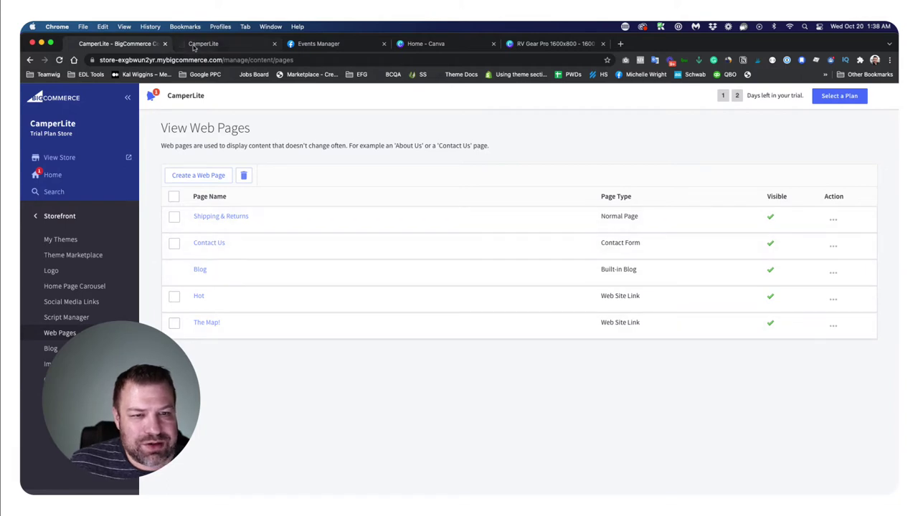
click(215, 44)
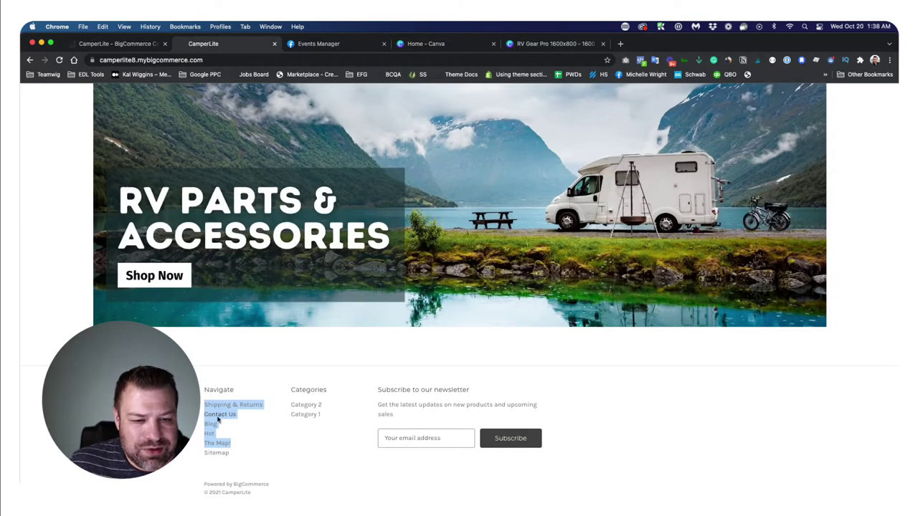
click(112, 46)
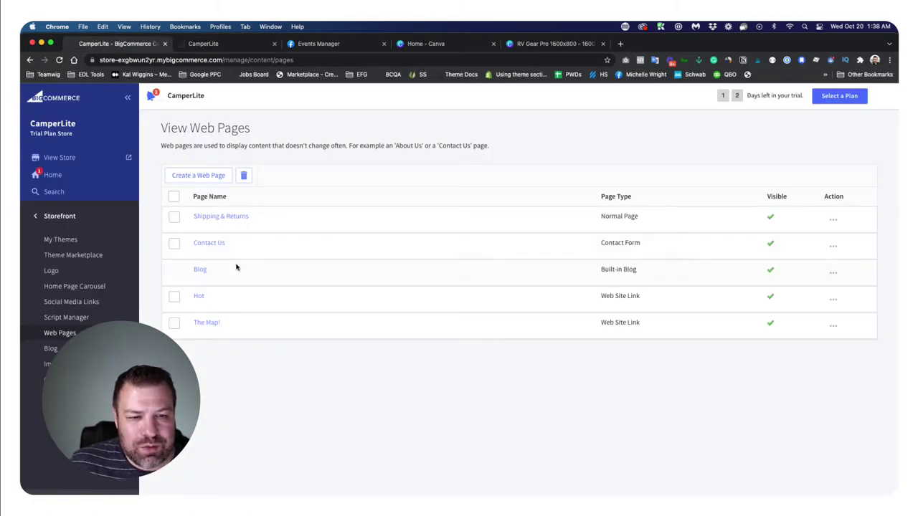
drag(219, 274, 225, 221)
drag(221, 297, 224, 252)
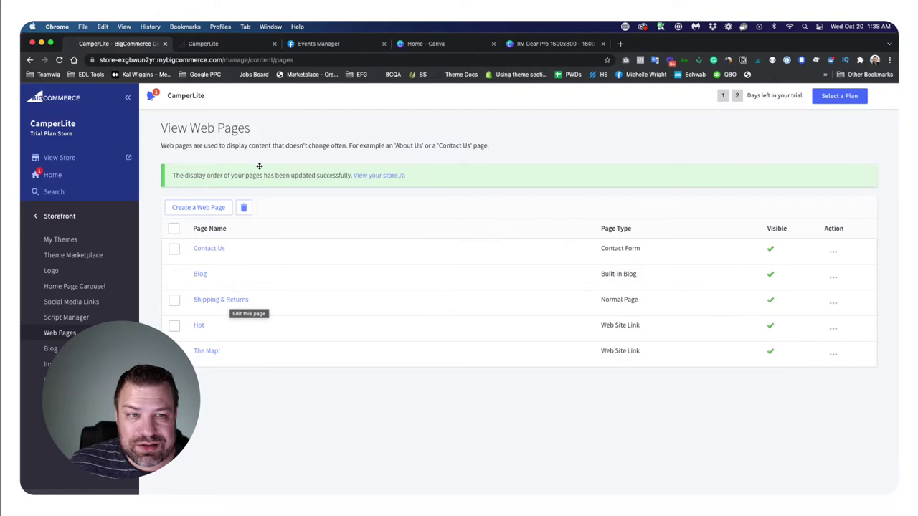
Examine how the storefront's header menu and footer columns list the web pages and categories.
click(203, 44)
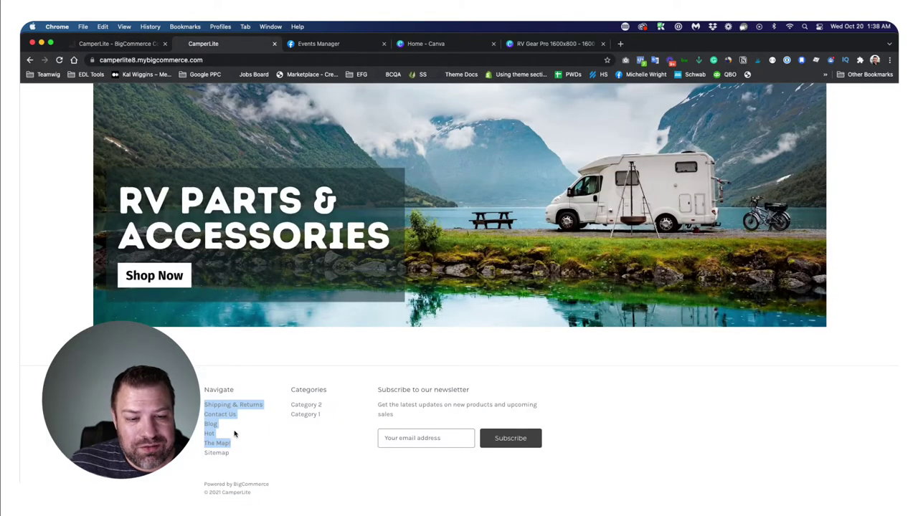
scroll(234, 433, up, 10)
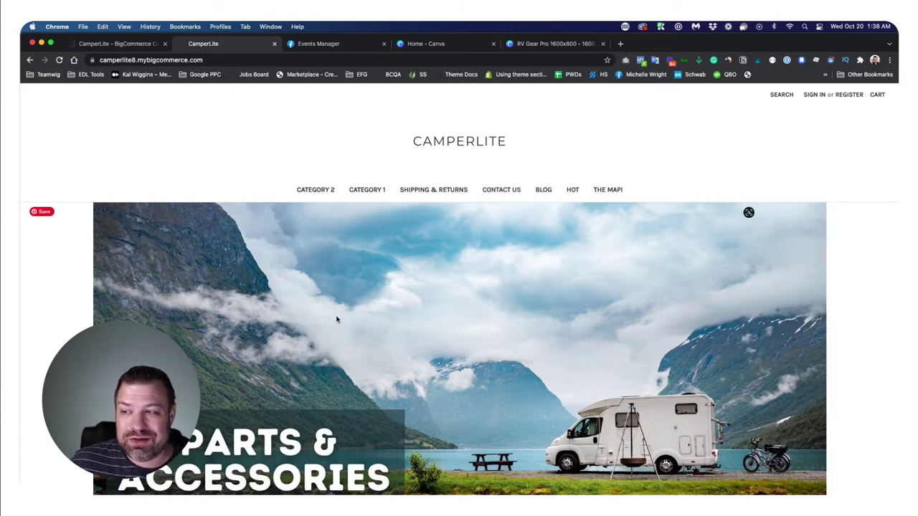
click(118, 45)
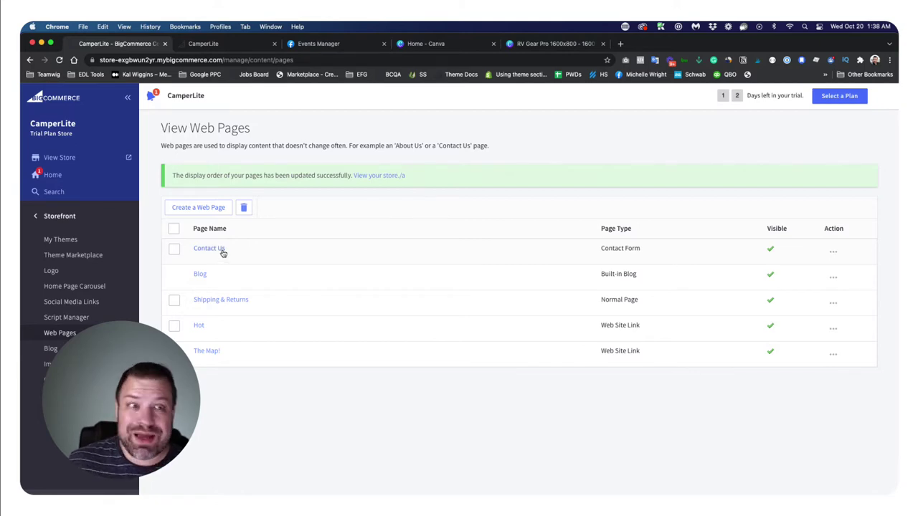
click(242, 43)
scroll(284, 337, down, 5)
drag(320, 419, 290, 405)
scroll(308, 301, up, 10)
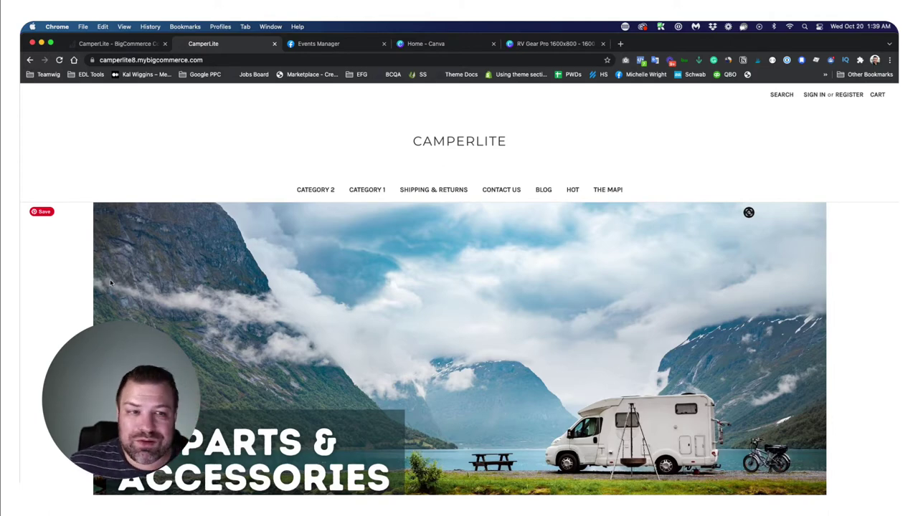
scroll(112, 284, down, 5)
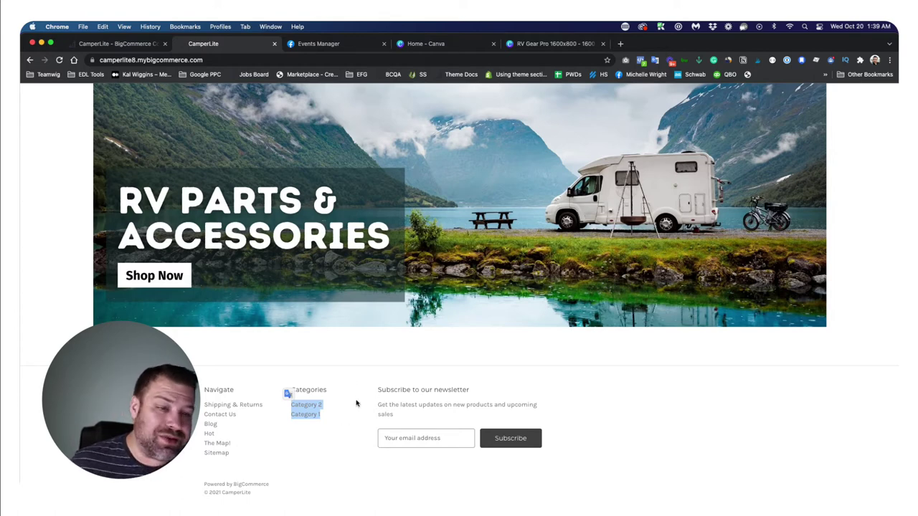
scroll(350, 413, up, 1)
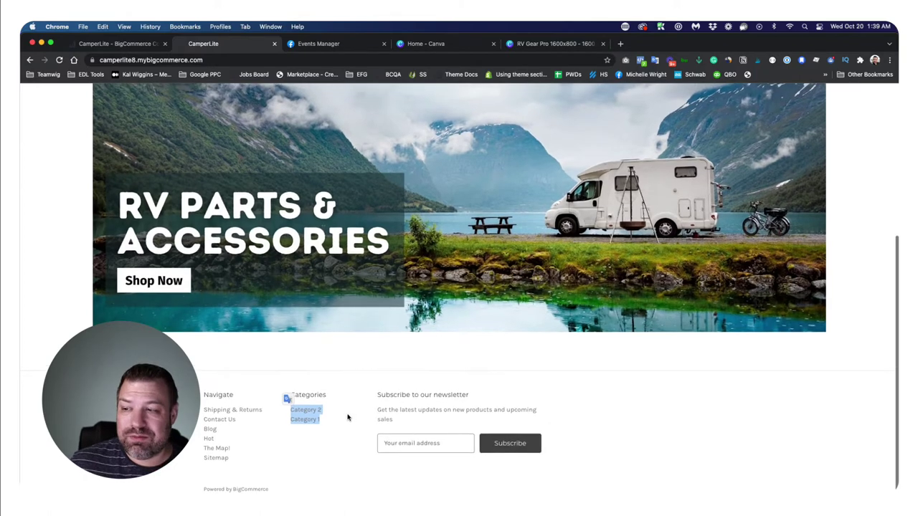
scroll(348, 416, up, 2)
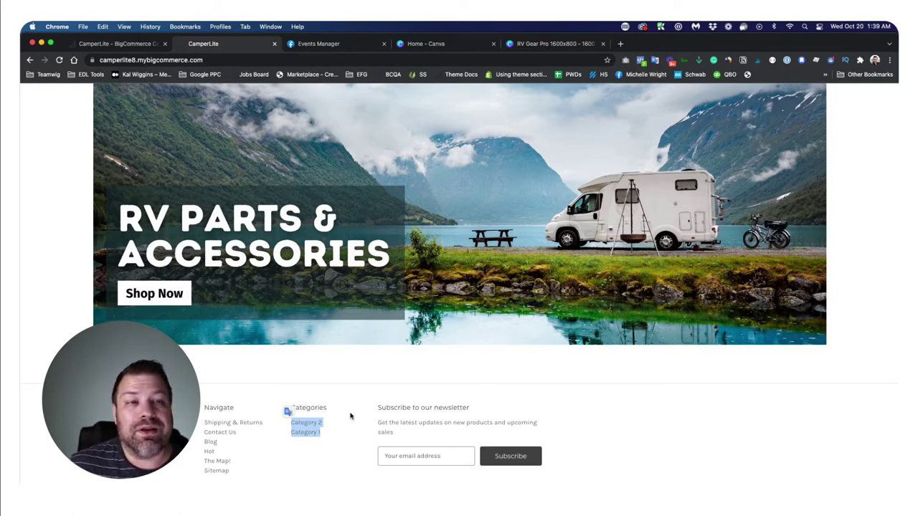
Make a copy of the current Cornerstone Light theme named "Cornerstone Copy".
click(115, 44)
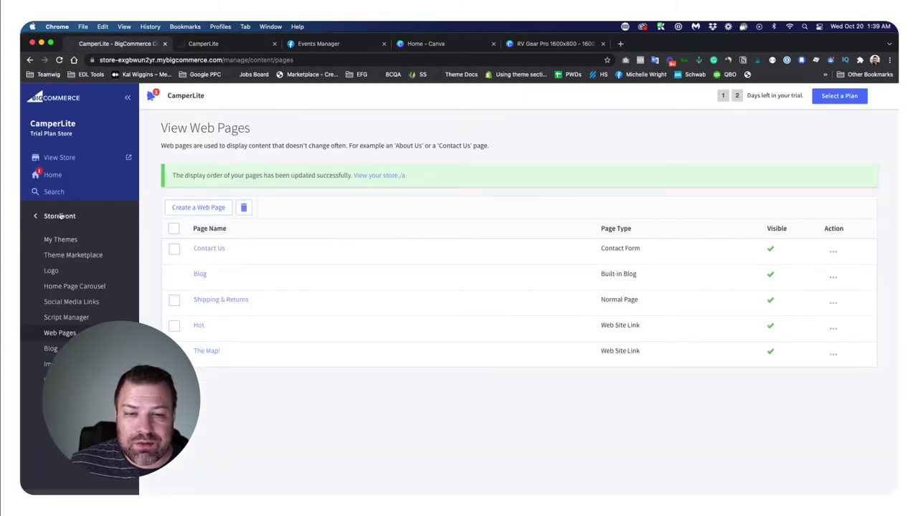
click(62, 240)
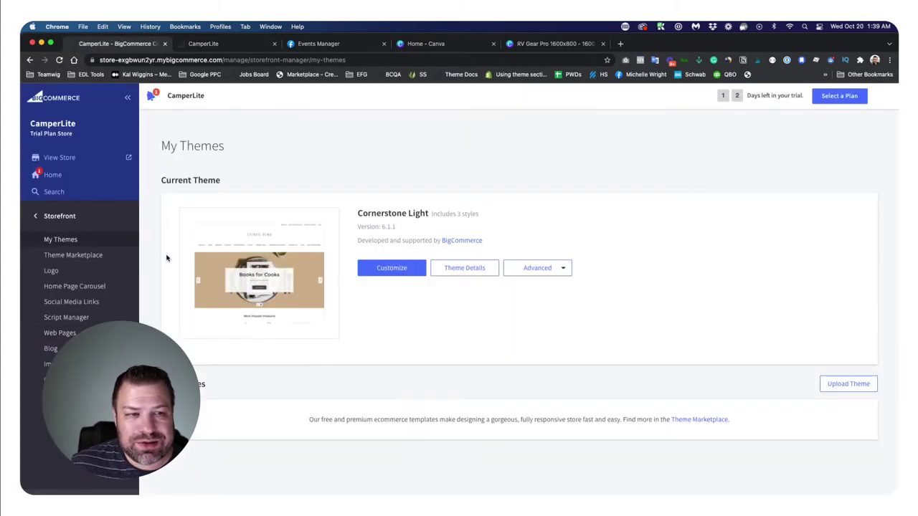
drag(361, 280, 430, 285)
scroll(537, 277, down, 1)
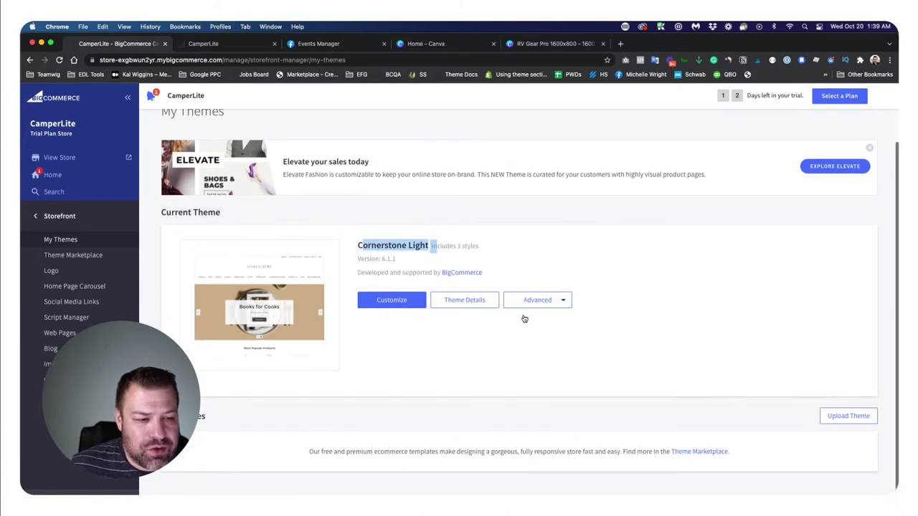
click(532, 301)
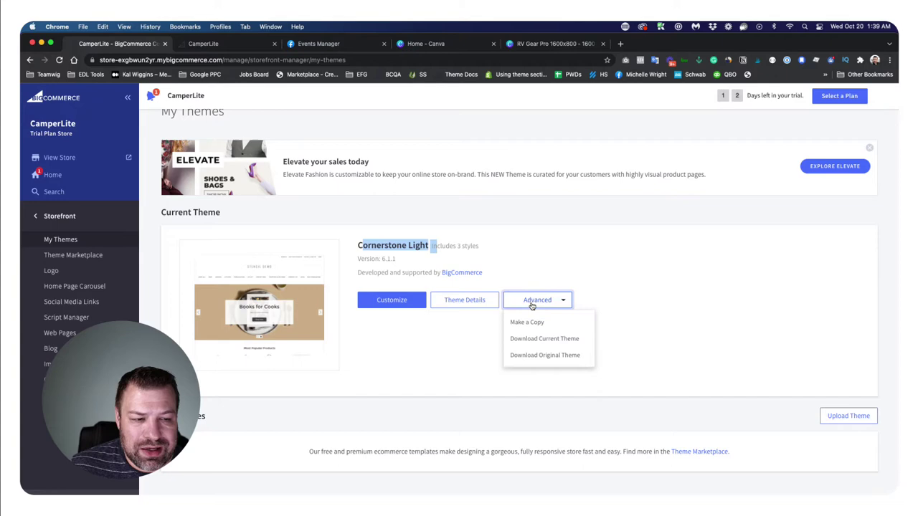
click(528, 323)
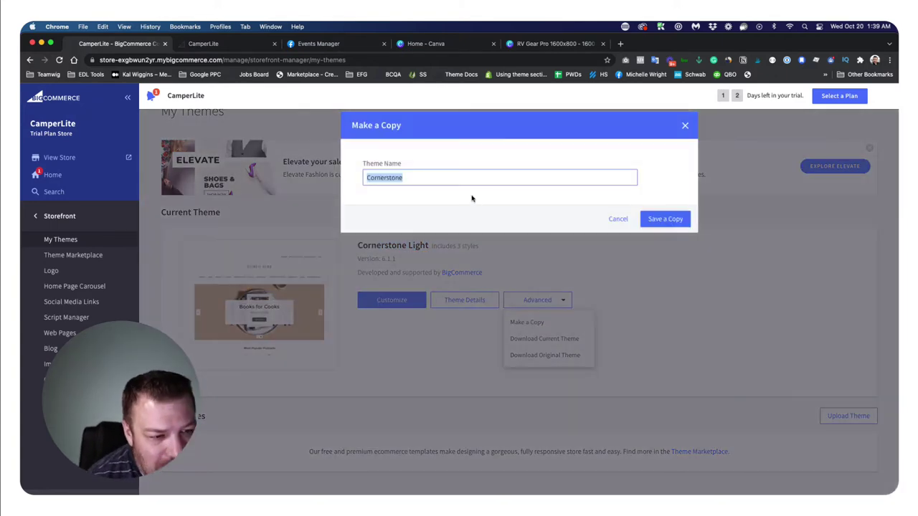
click(457, 175)
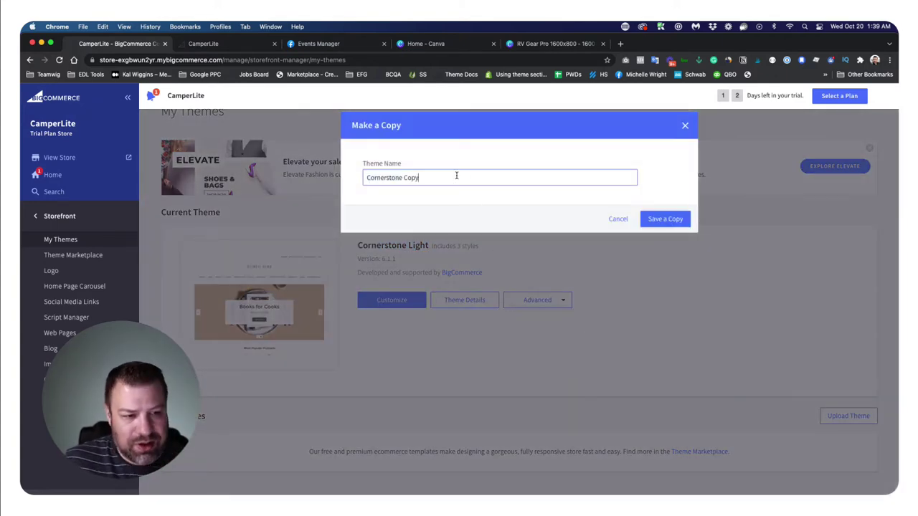
text(Copy)
key(Return)
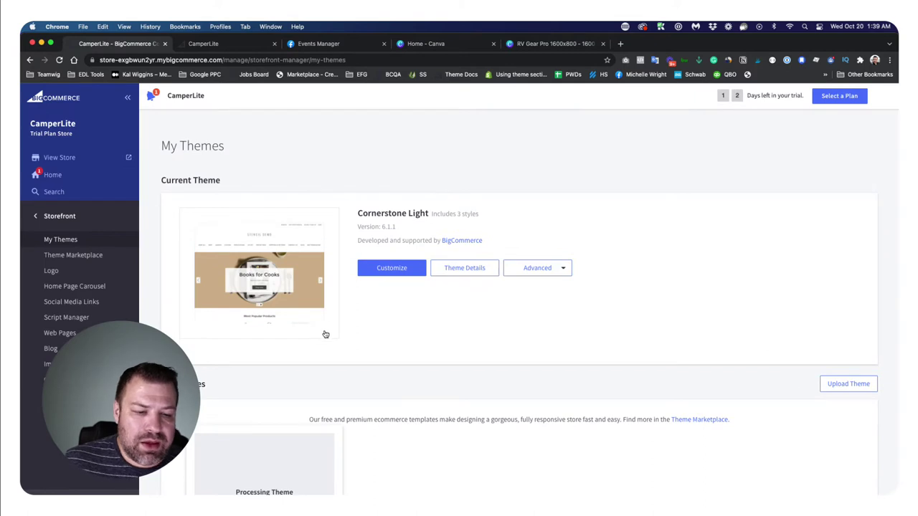
Apply the Cornerstone Copy theme to the store with the Light style.
scroll(324, 334, down, 4)
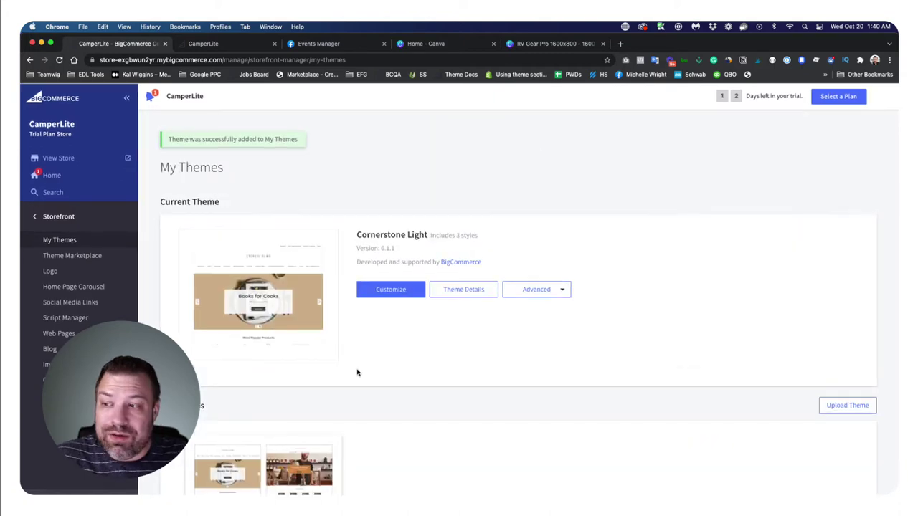
scroll(326, 385, down, 3)
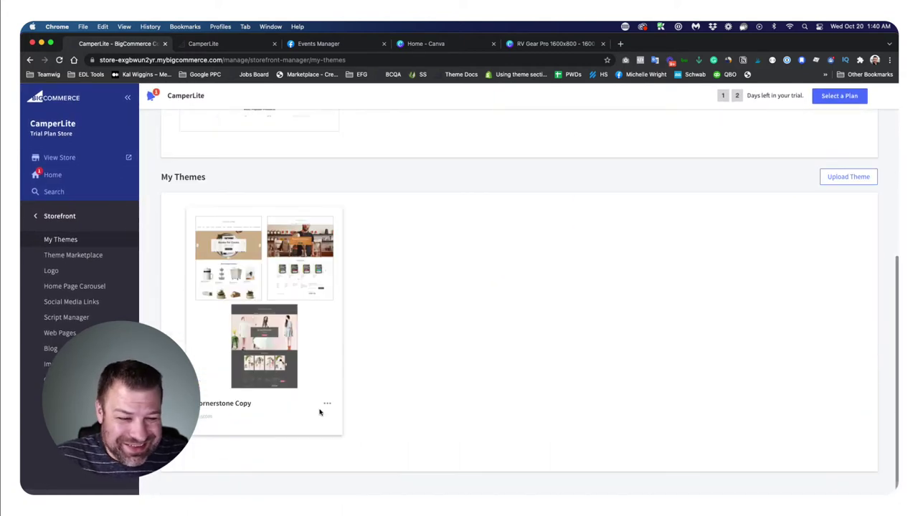
click(327, 404)
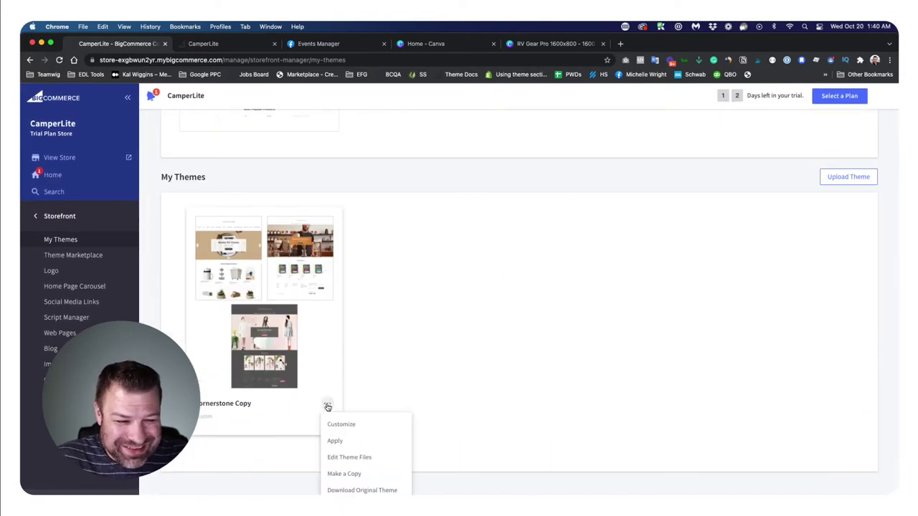
click(334, 441)
click(369, 161)
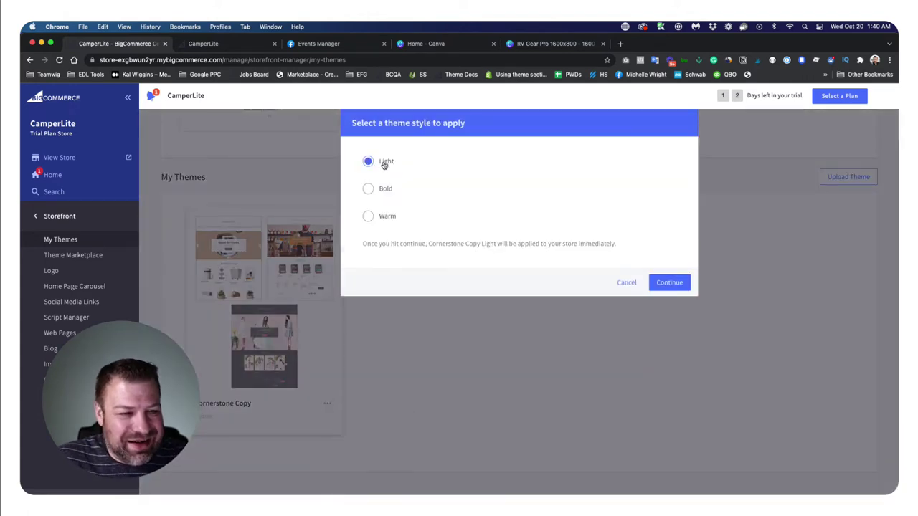
click(661, 282)
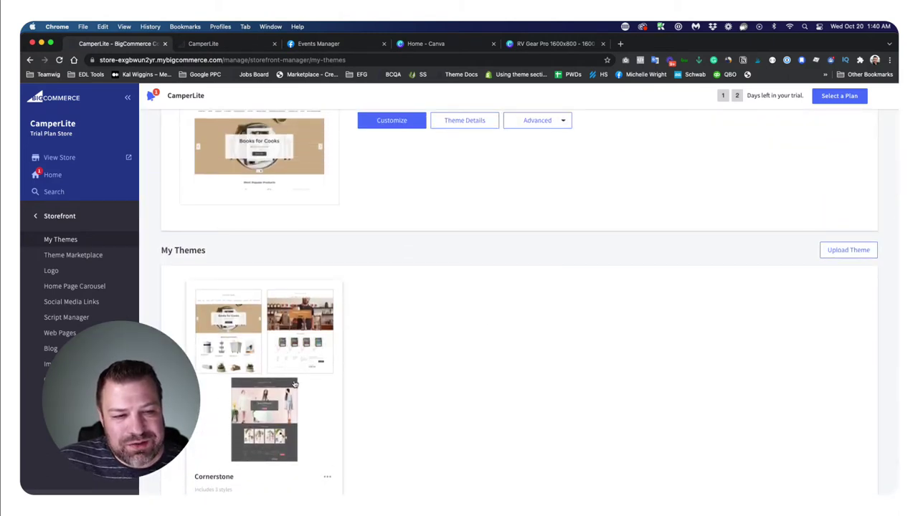
Open the theme files of Cornerstone Copy Light for editing and expand the templates folder.
scroll(283, 316, up, 4)
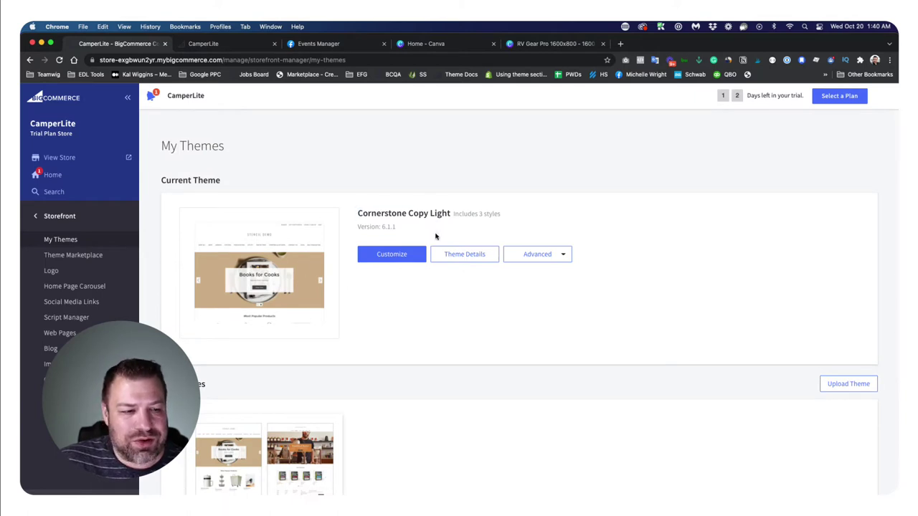
click(530, 255)
click(529, 279)
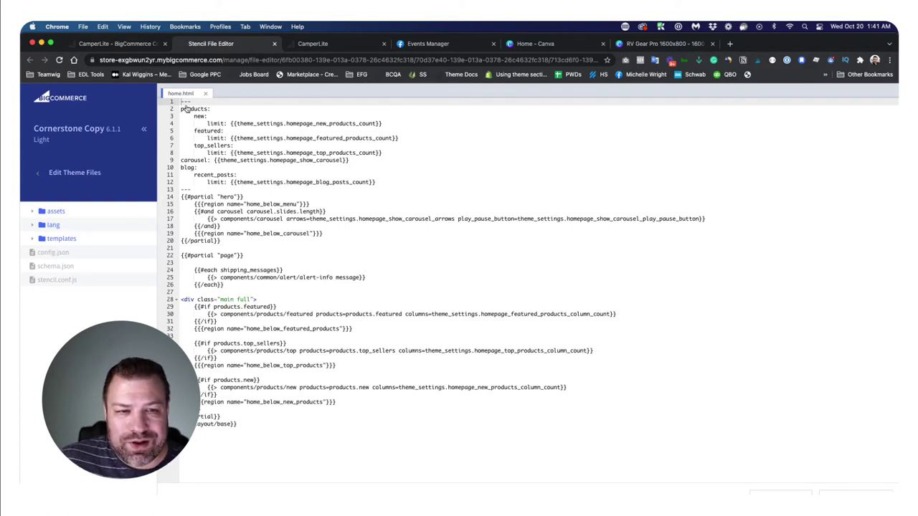
drag(304, 429, 172, 96)
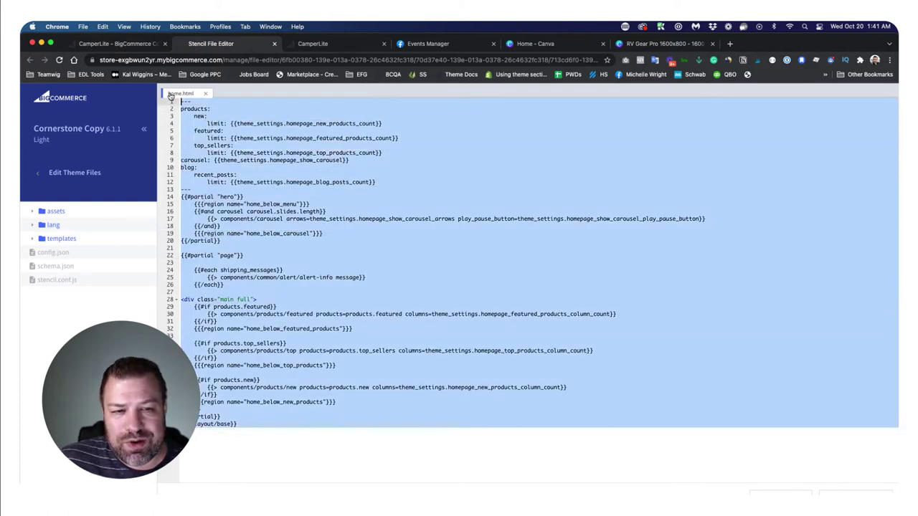
click(70, 240)
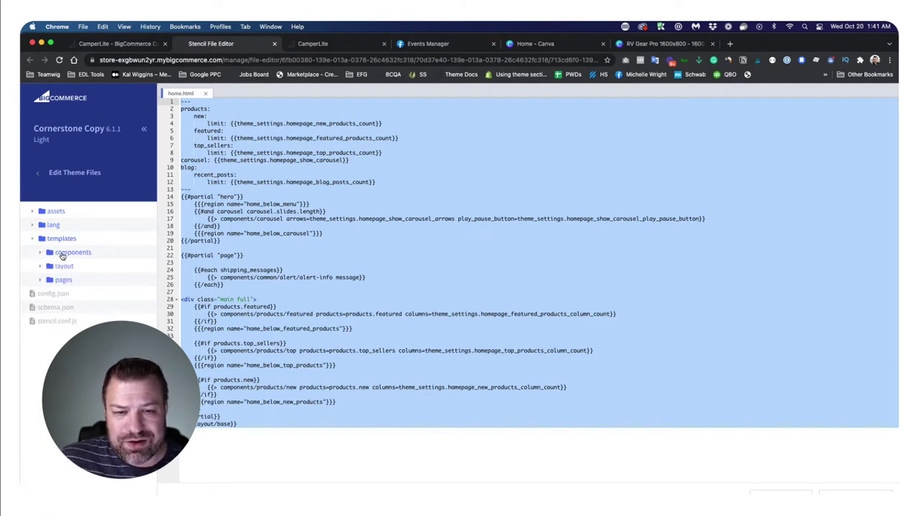
Open footer.html from the common folder inside the components templates.
click(65, 253)
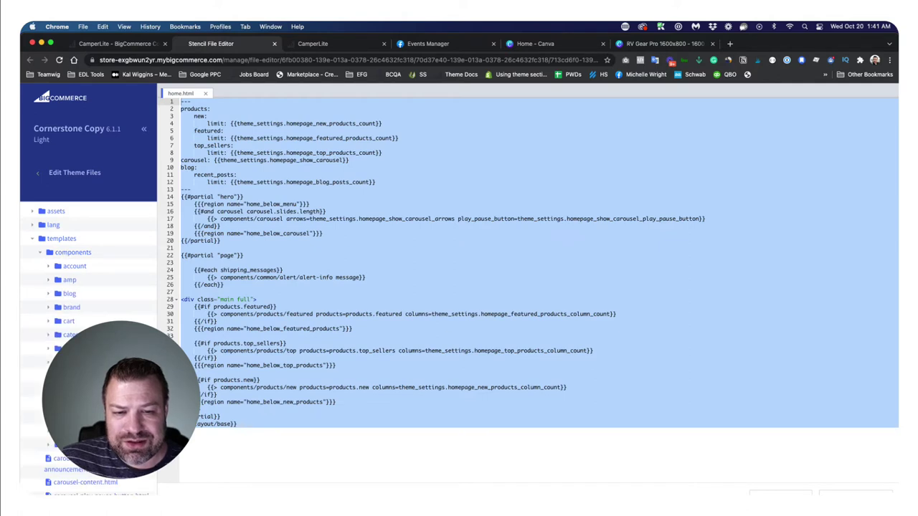
scroll(88, 287, down, 4)
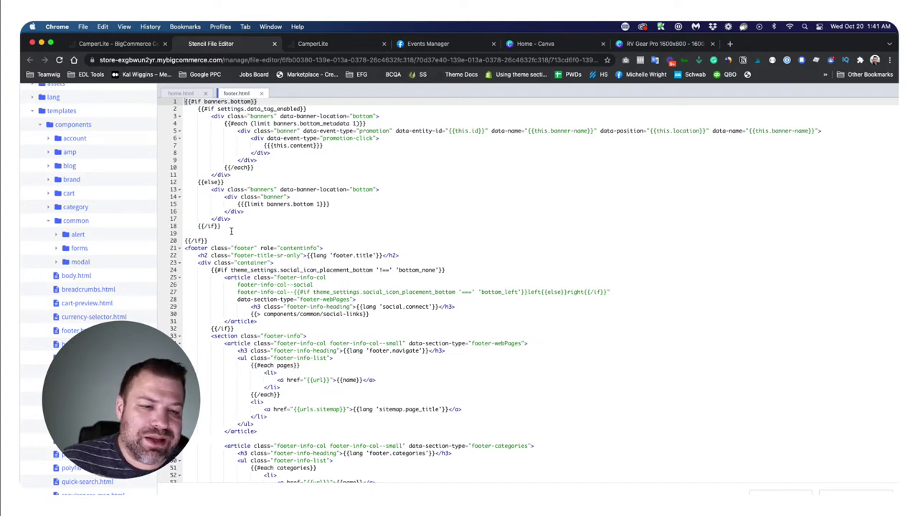
Examine the conditional bottom banners block at the start of footer.html, lines 1 to 20.
click(257, 244)
key(shift+Up)
key(shift+Up)
key(shift+Up)
key(shift+Up)
key(shift+Up)
key(shift+Up)
key(shift+Up)
key(shift+Up)
key(shift+Up)
key(shift+Up)
key(shift+Up)
key(shift+Up)
key(shift+Up)
key(shift+Up)
key(shift+Up)
key(shift+Up)
key(shift+Up)
key(shift+Up)
key(shift+Up)
key(shift+Up)
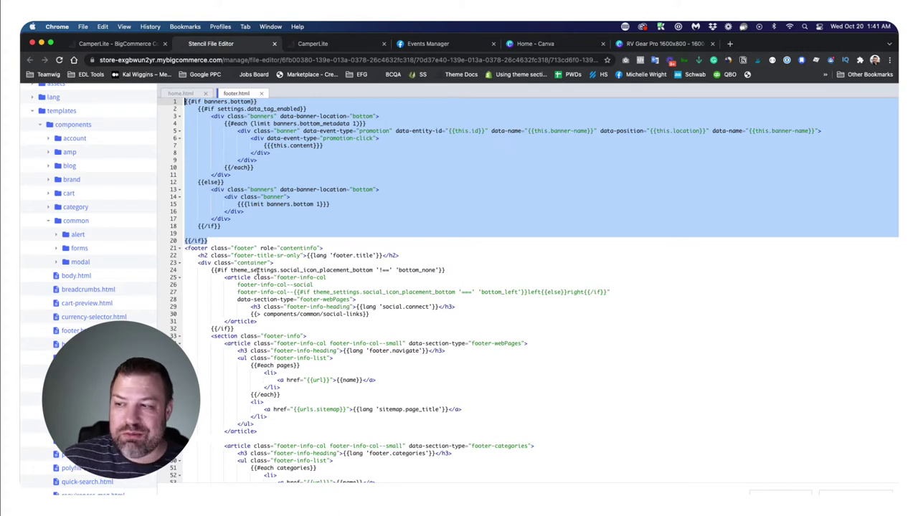
click(220, 236)
key(shift+Up)
key(shift+Up)
key(shift+Up)
key(shift+Up)
key(shift+Up)
key(shift+Up)
key(shift+Up)
key(shift+Up)
key(shift+Up)
key(shift+Up)
key(shift+Up)
key(shift+Up)
key(shift+Up)
key(shift+Up)
key(shift+Up)
key(shift+Up)
key(shift+Up)
key(shift+Up)
key(shift+Up)
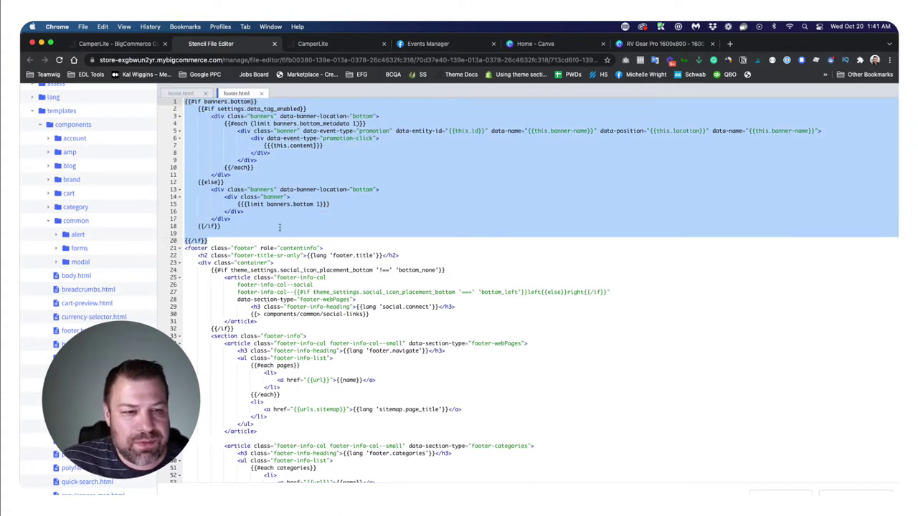
Examine the opening footer tag, the footer title heading and the social icons block in footer.html.
scroll(291, 234, down, 5)
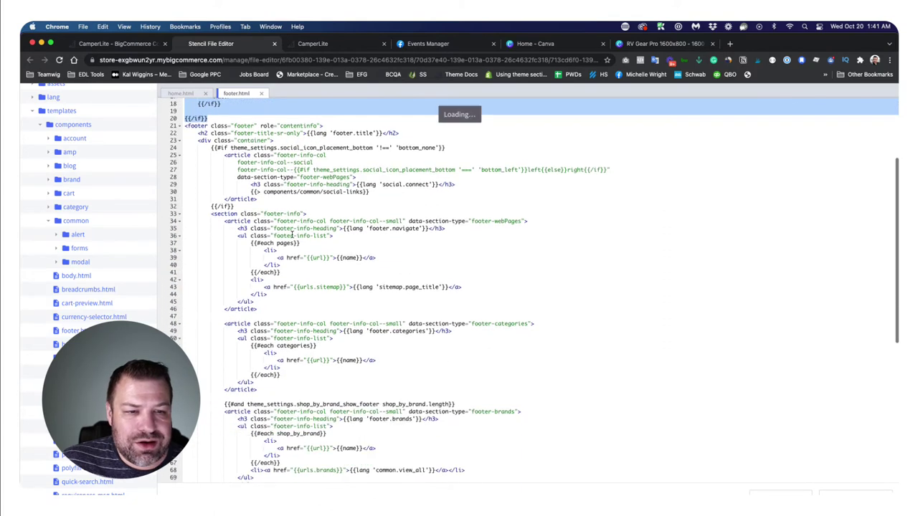
click(213, 132)
drag(207, 124, 185, 124)
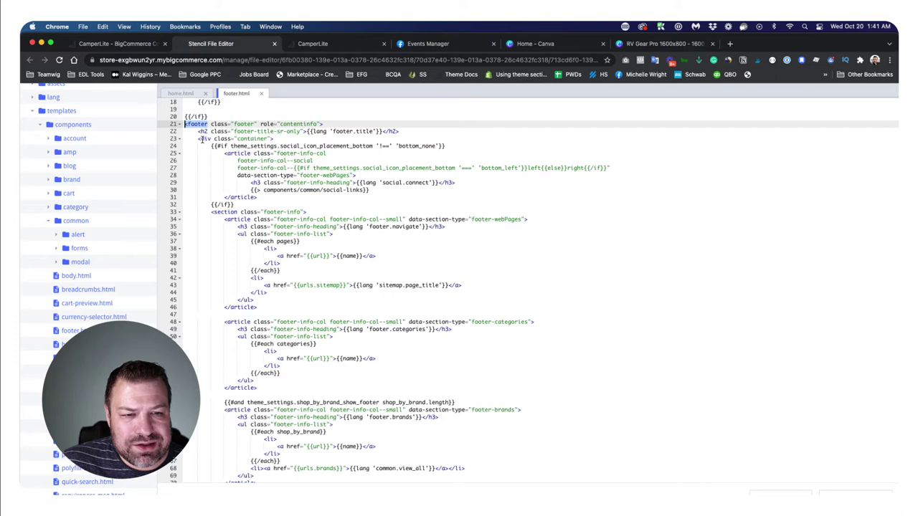
click(314, 125)
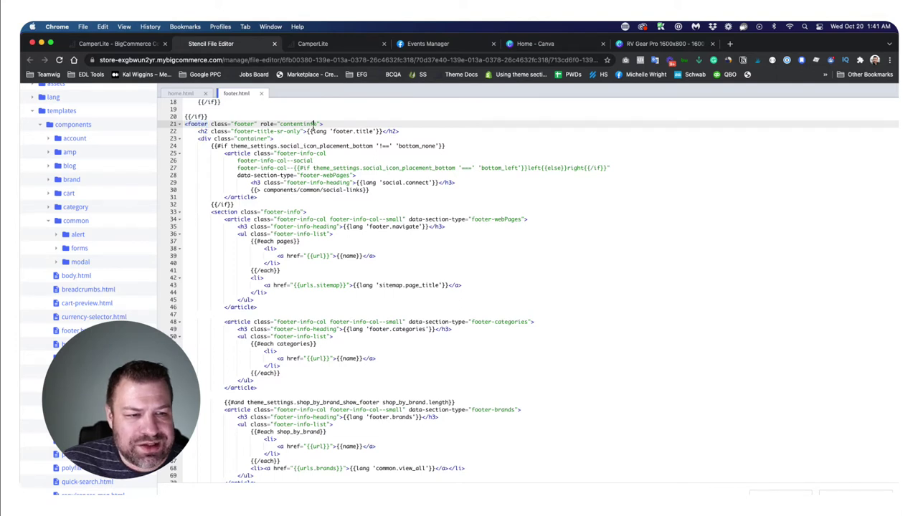
drag(406, 132, 199, 133)
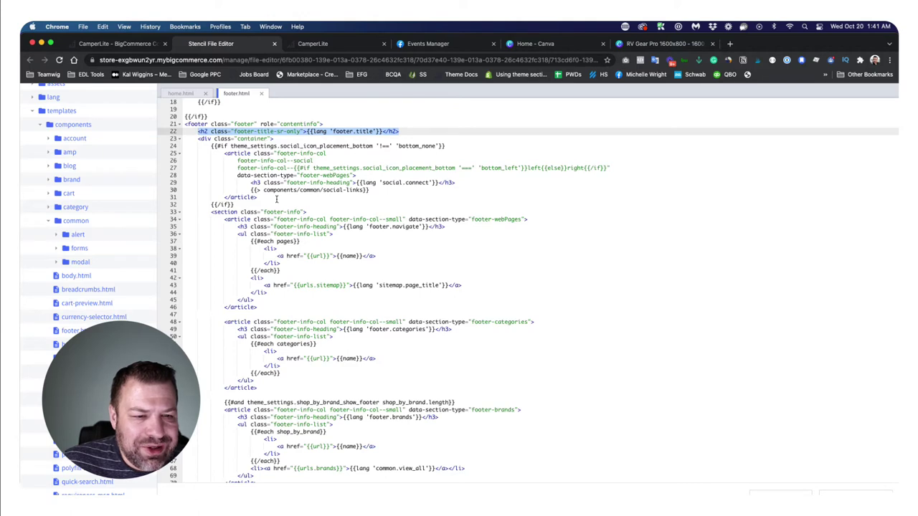
drag(276, 198, 185, 146)
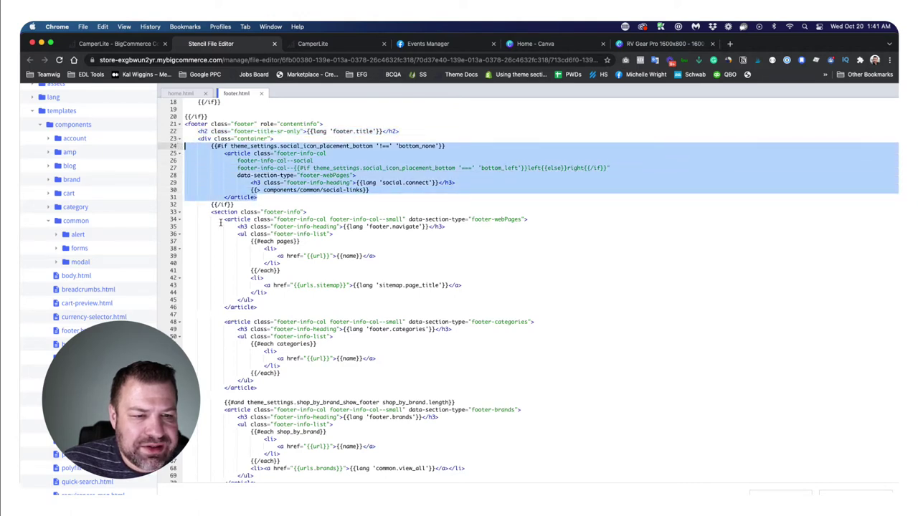
Examine the footer-info section's column blocks in footer.html: web pages, categories, brands, store info and newsletter subscription.
scroll(233, 226, down, 4)
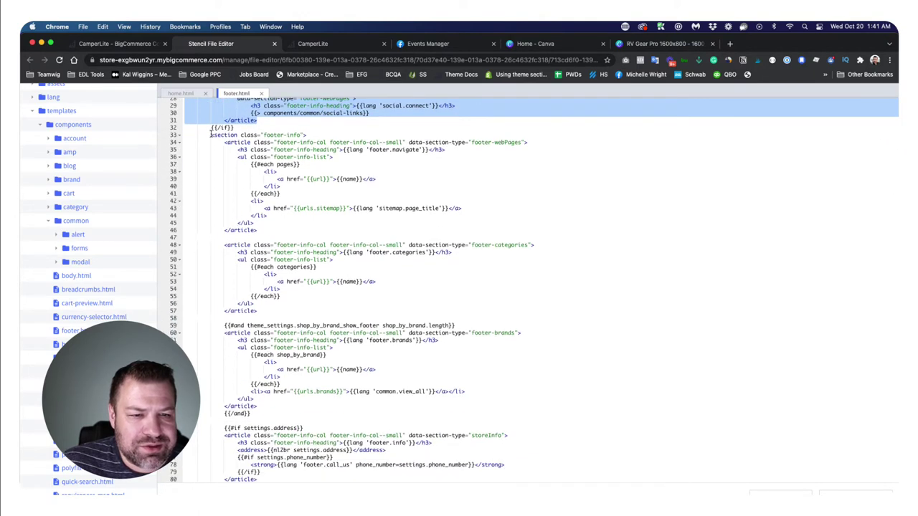
drag(211, 134, 279, 406)
click(245, 149)
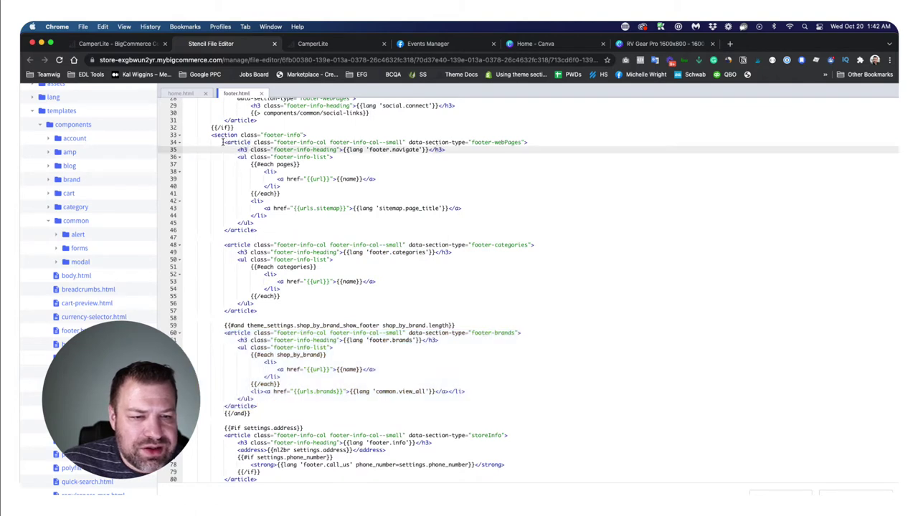
drag(223, 142, 257, 230)
click(291, 163)
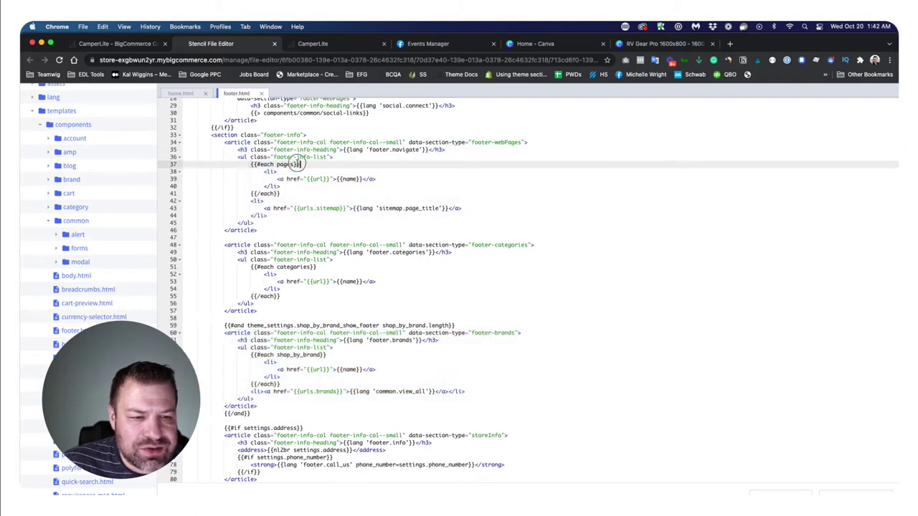
click(315, 267)
drag(315, 267, 260, 267)
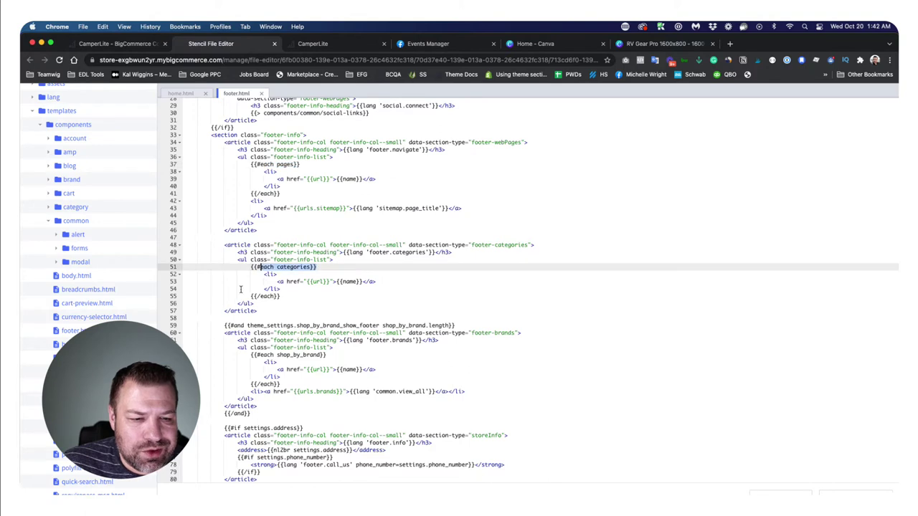
drag(326, 355, 224, 322)
scroll(251, 358, down, 5)
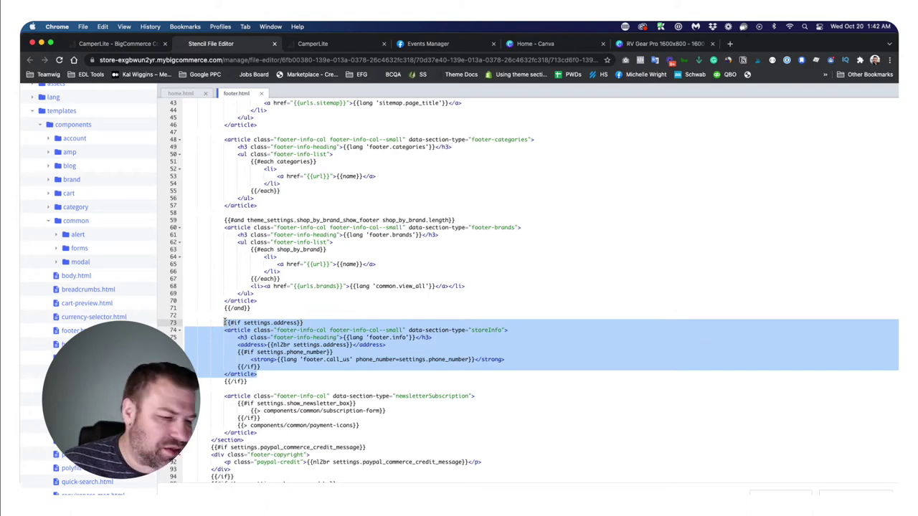
scroll(225, 322, down, 5)
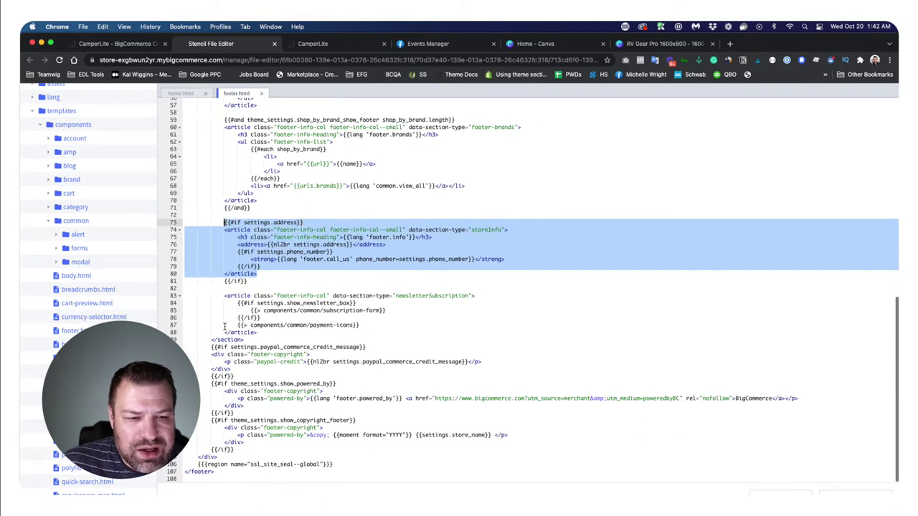
drag(257, 332, 224, 296)
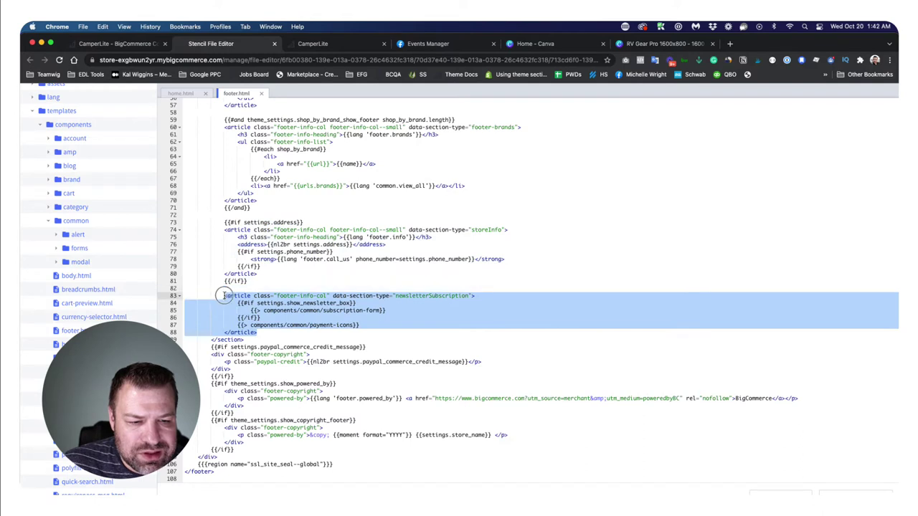
click(294, 265)
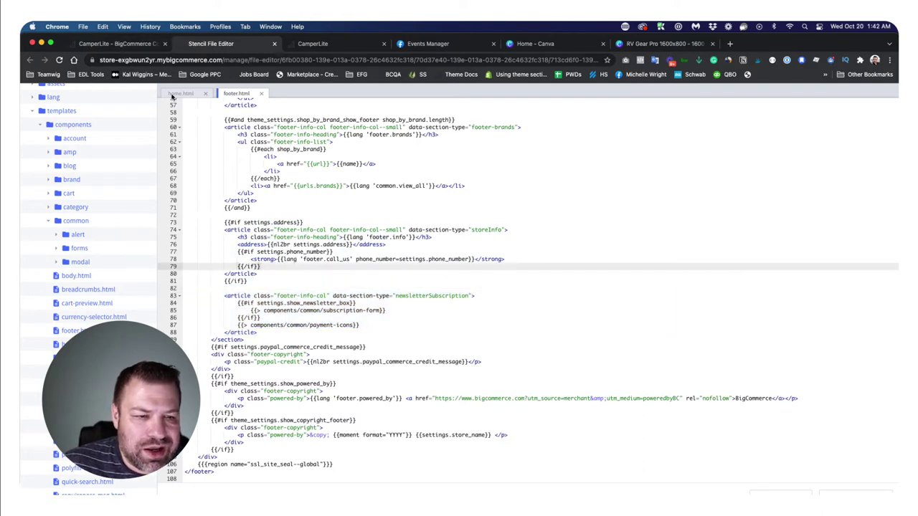
Switch to the store's control panel and open the Store Profile settings under Store Setup.
click(114, 43)
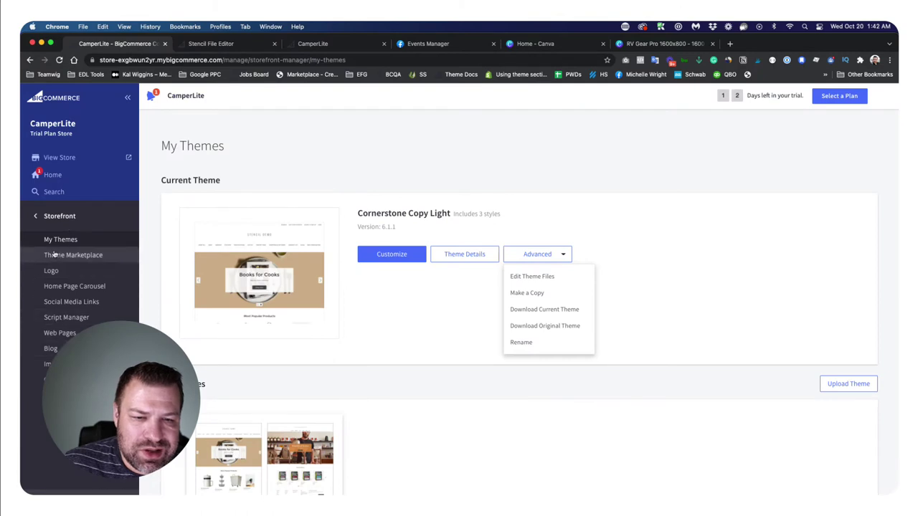
click(58, 217)
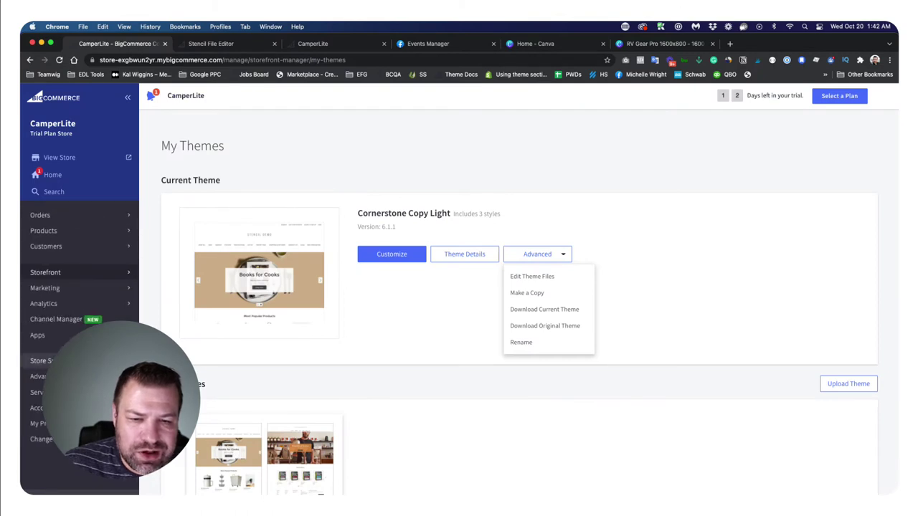
click(42, 361)
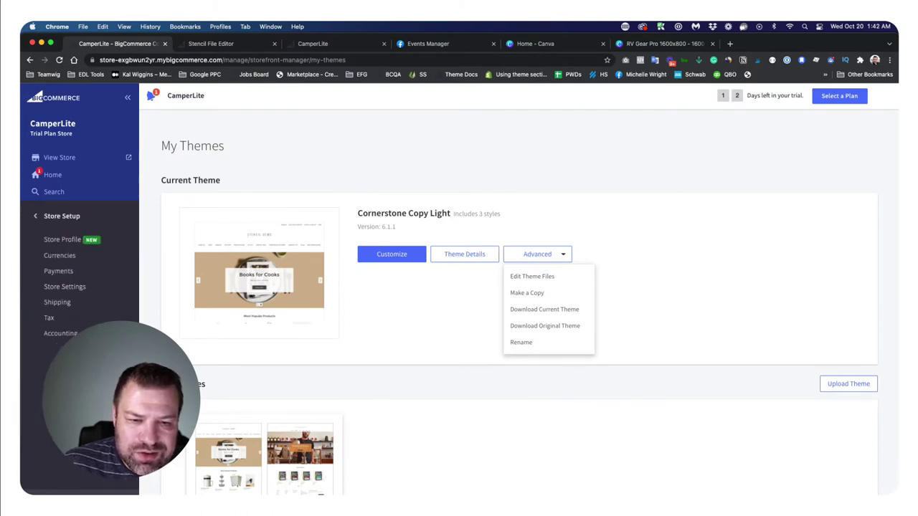
click(66, 241)
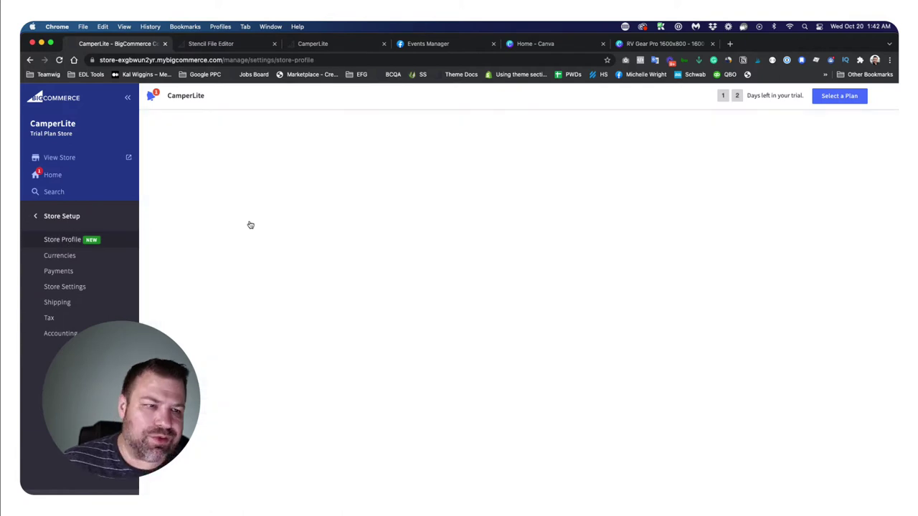
Enter the store's street address, city, state and postal code as the profile's contact address.
click(356, 266)
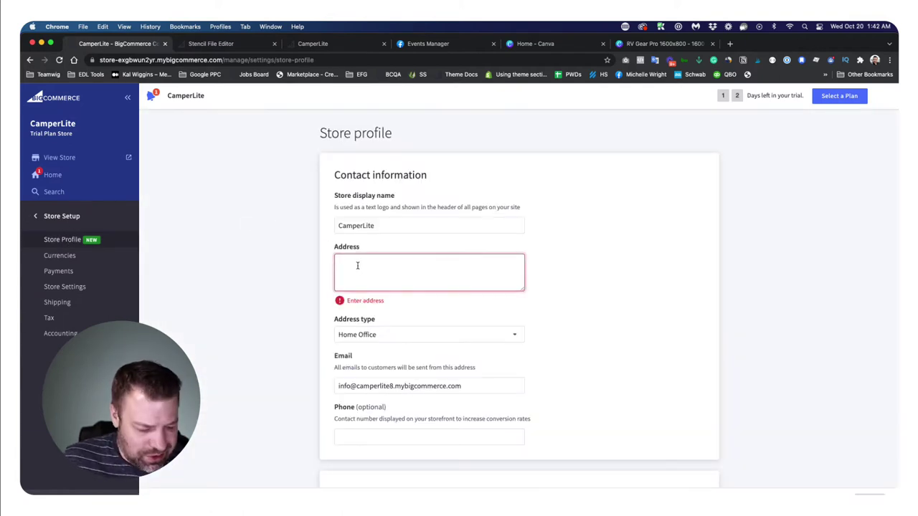
text(123 main st)
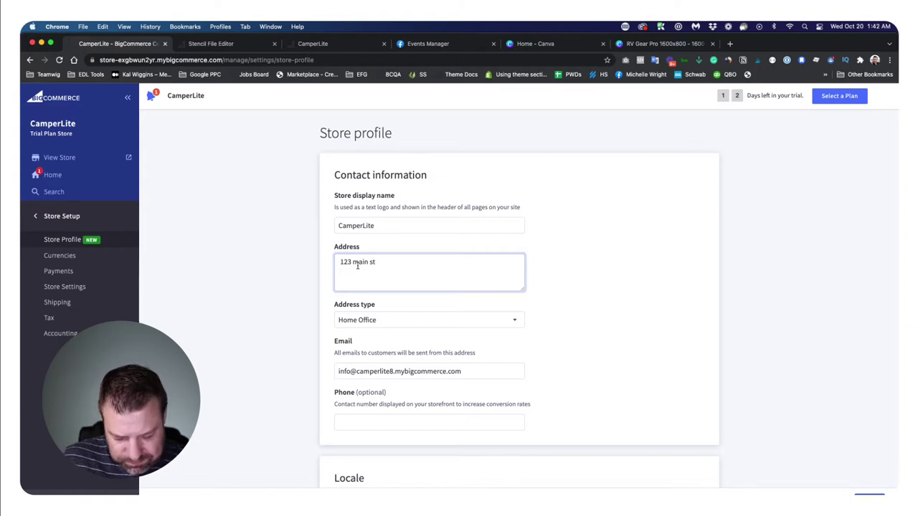
key(Return)
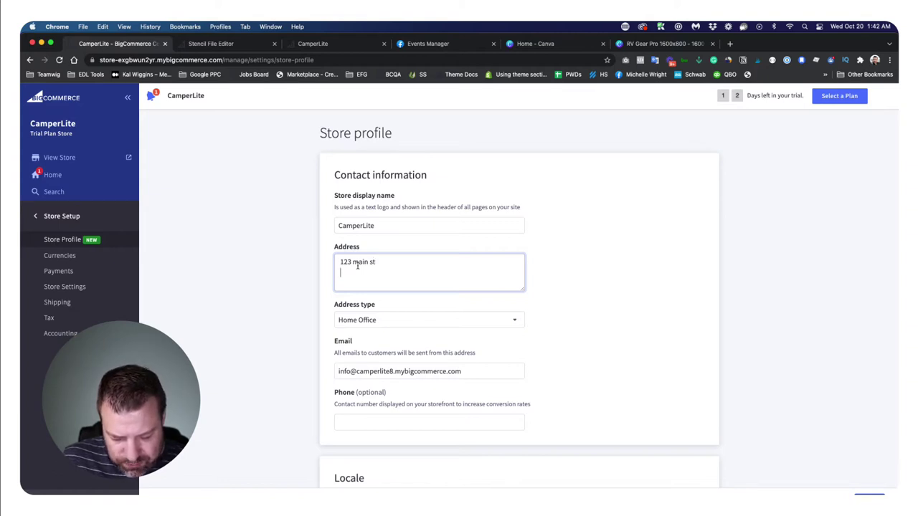
text(Po)
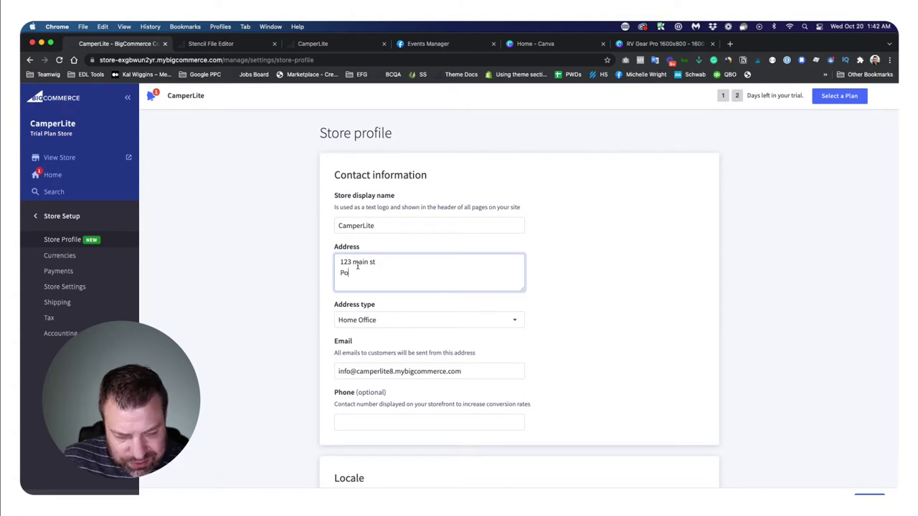
text(rtland,)
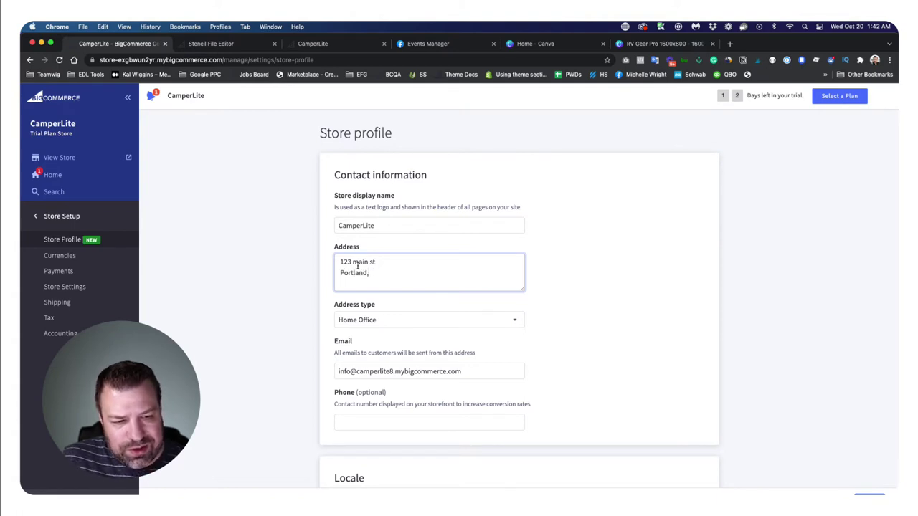
text( OR 97210)
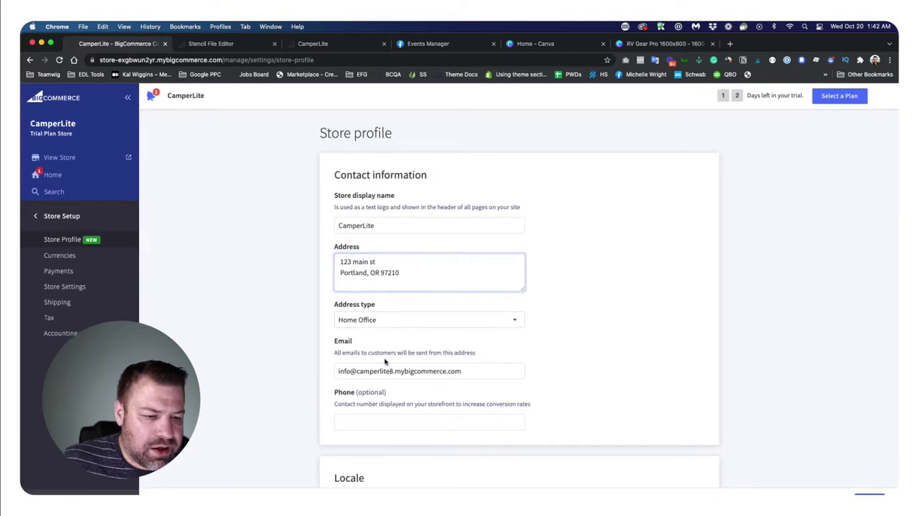
Enter the store's contact phone number and save the store profile.
scroll(390, 360, down, 3)
scroll(389, 361, down, 1)
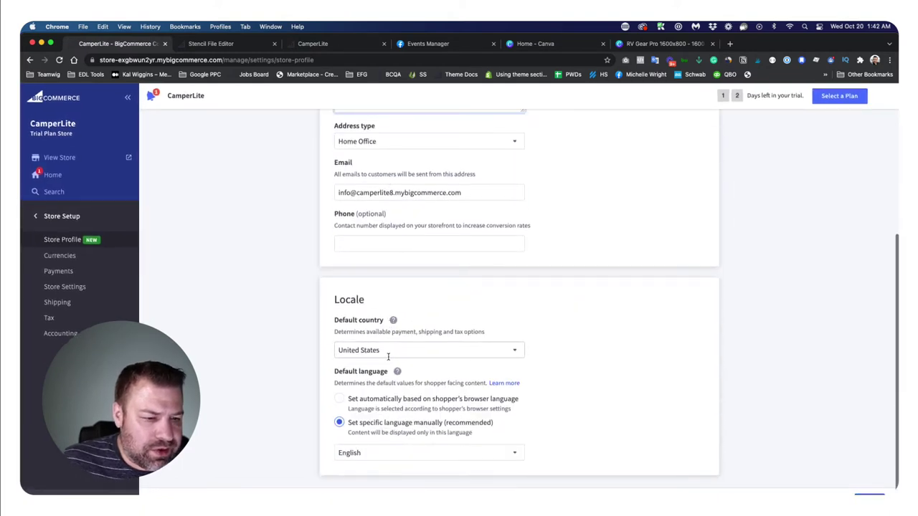
click(385, 242)
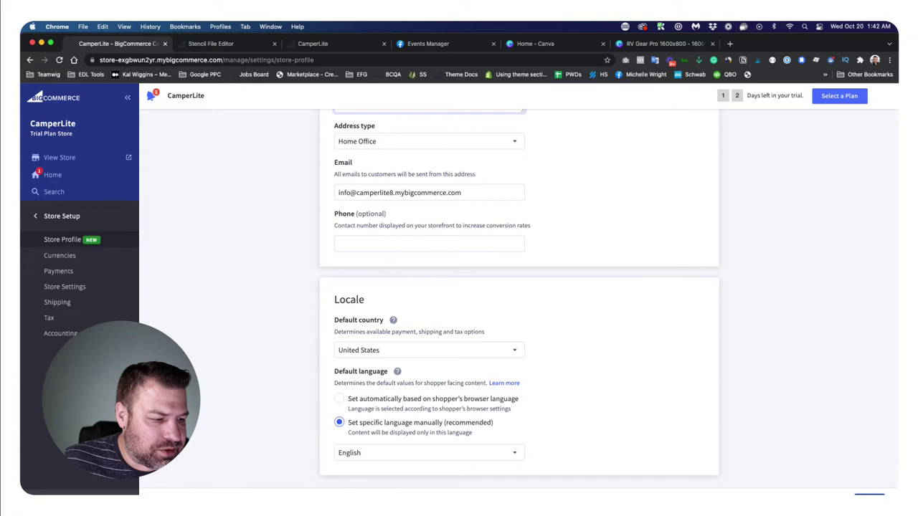
click(474, 247)
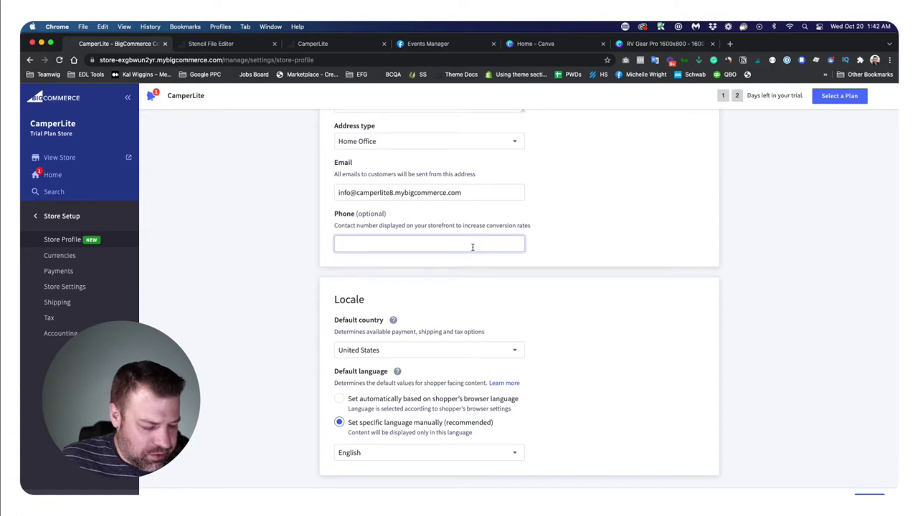
text(503999)
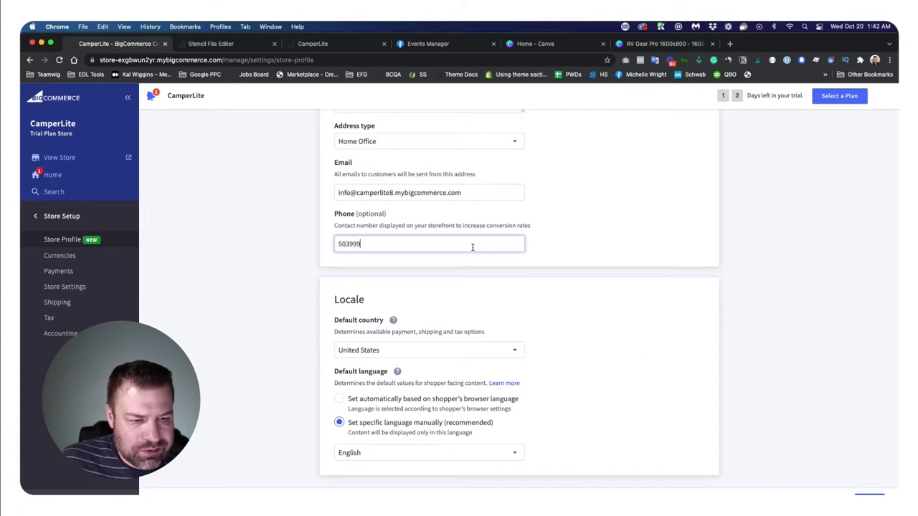
text(9999)
key(Return)
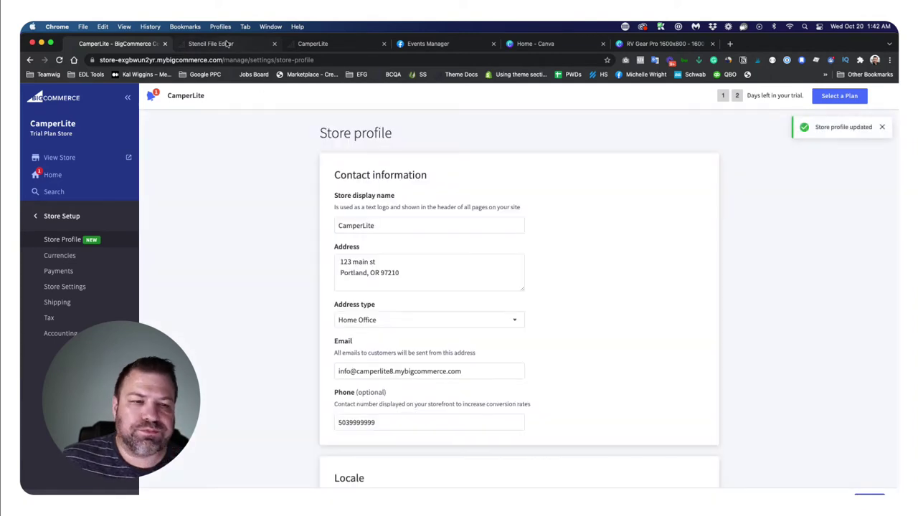
Check the address and phone number in the Info column of the storefront's footer, and return to footer.html in the theme file editor.
click(322, 45)
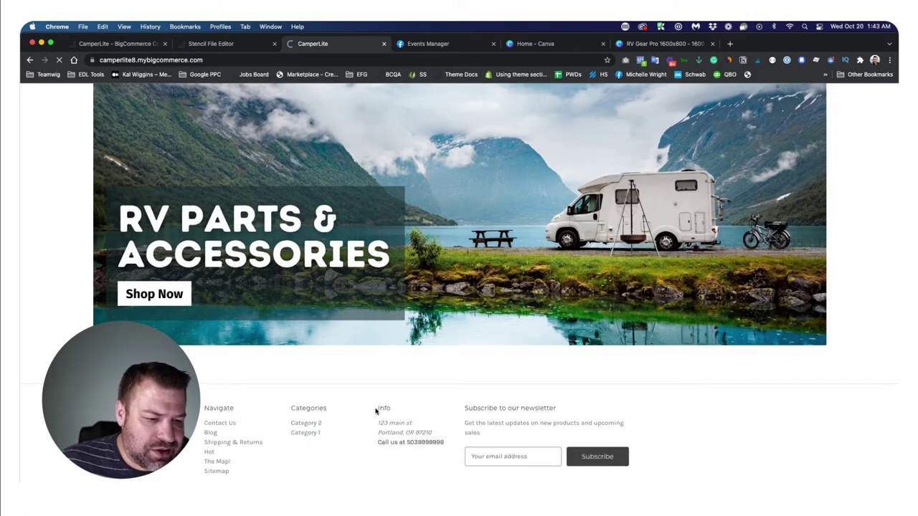
drag(442, 443, 375, 410)
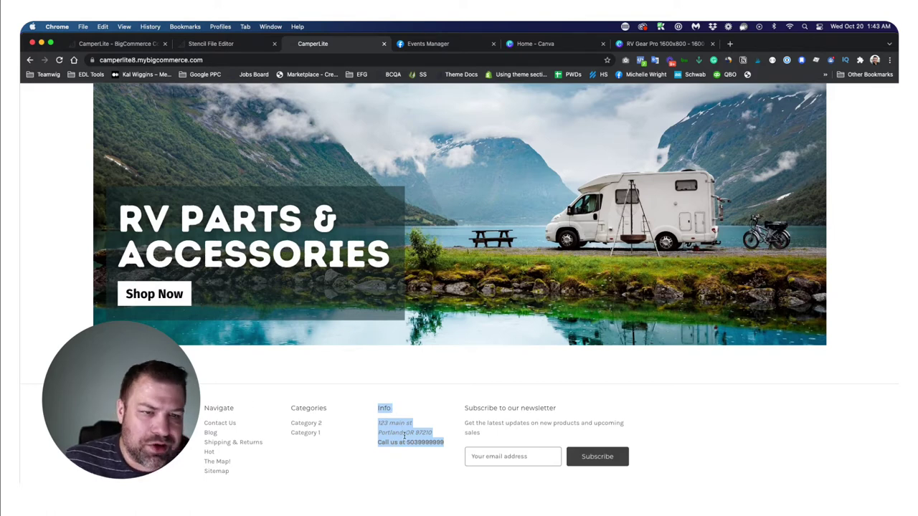
click(224, 43)
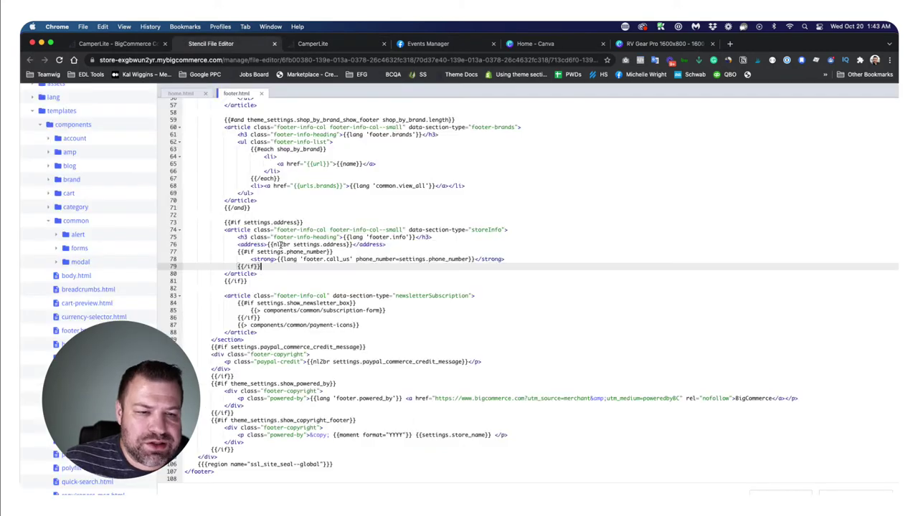
Examine the store info block in footer.html, including its address and phone number lines.
scroll(284, 245, up, 5)
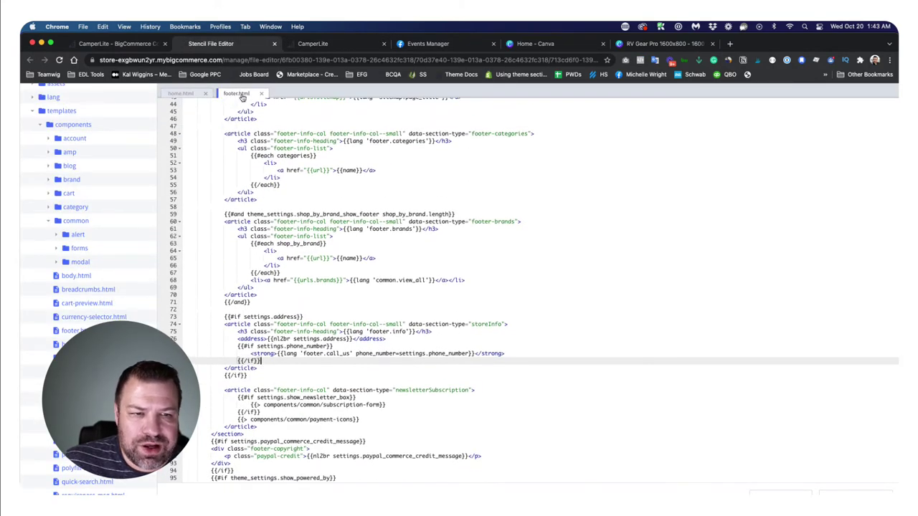
scroll(262, 225, up, 3)
scroll(266, 226, down, 4)
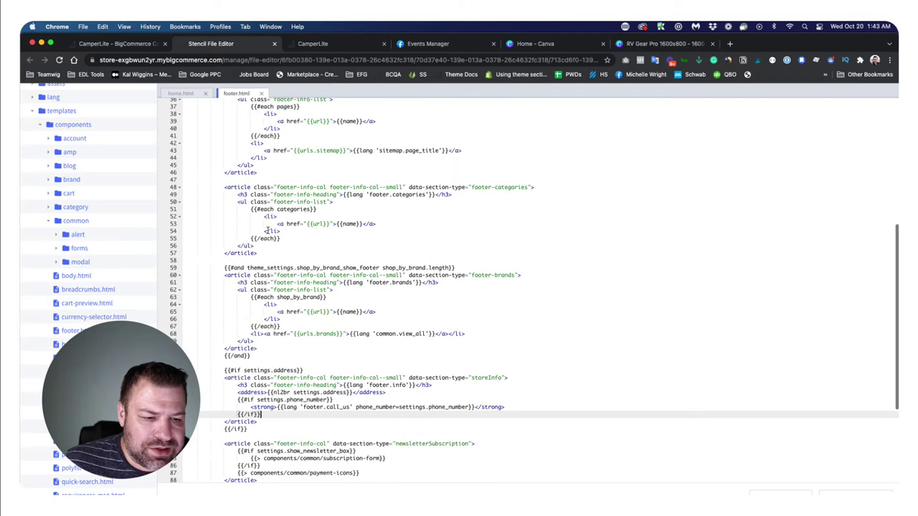
scroll(231, 298, down, 1)
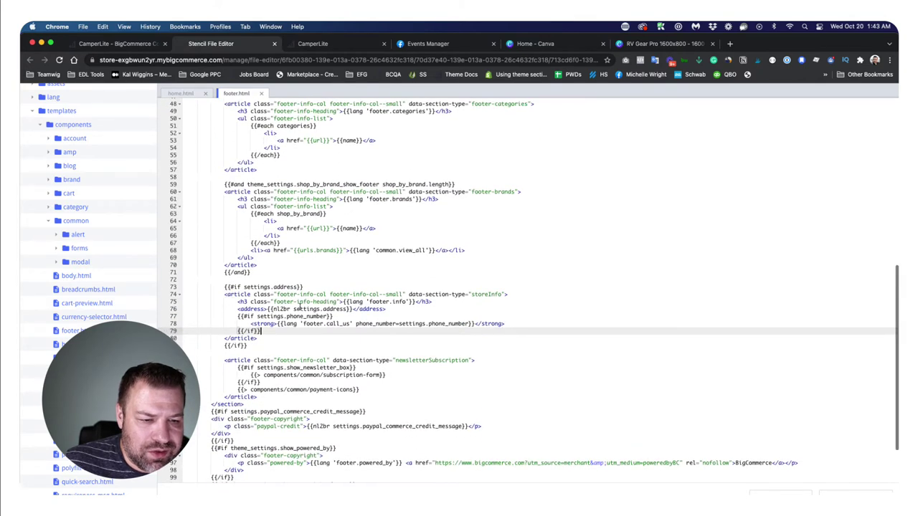
click(285, 309)
drag(368, 313, 252, 299)
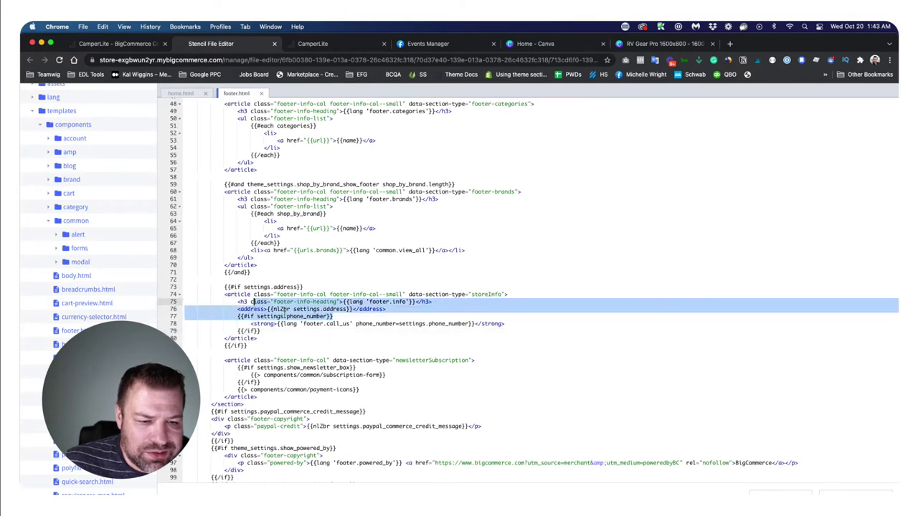
click(296, 309)
drag(333, 316, 287, 316)
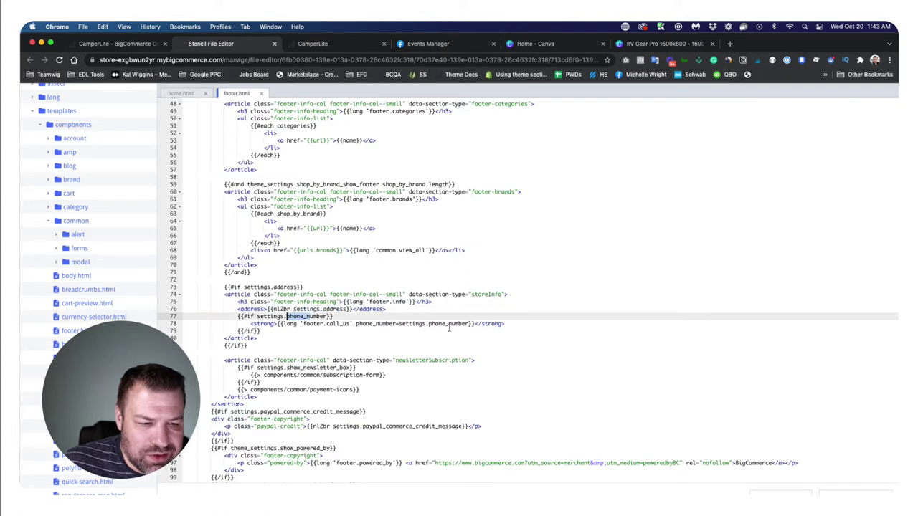
Copy the entire {{#if settings.address}} store info block and comment out the original in footer.html.
drag(250, 347, 224, 286)
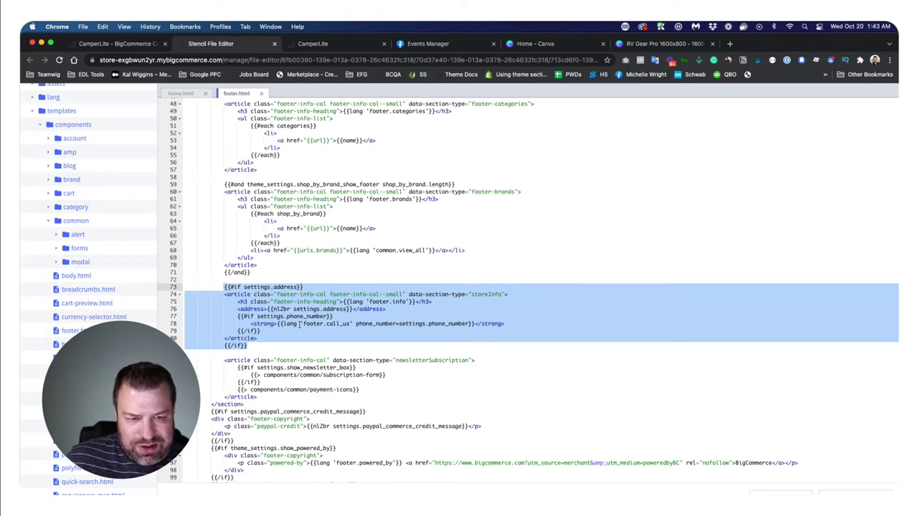
key(shift+Home)
key(ctrl+c)
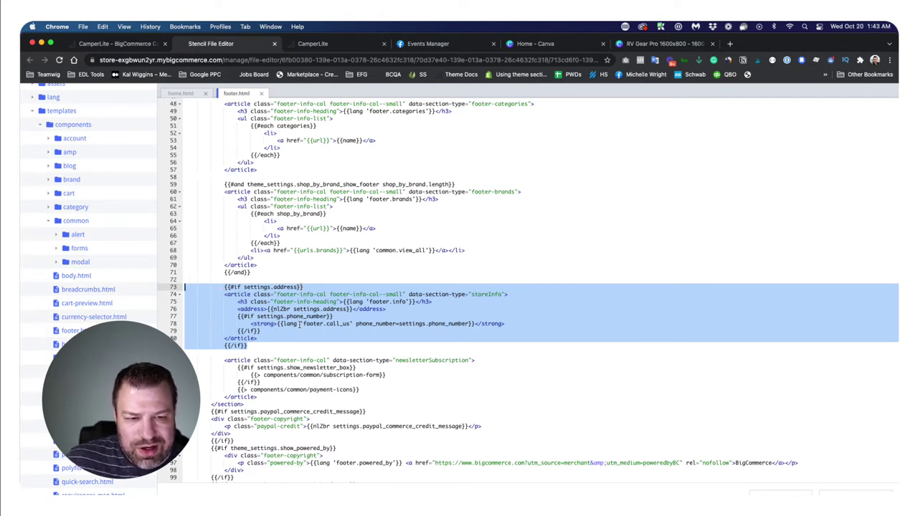
key(super+slash)
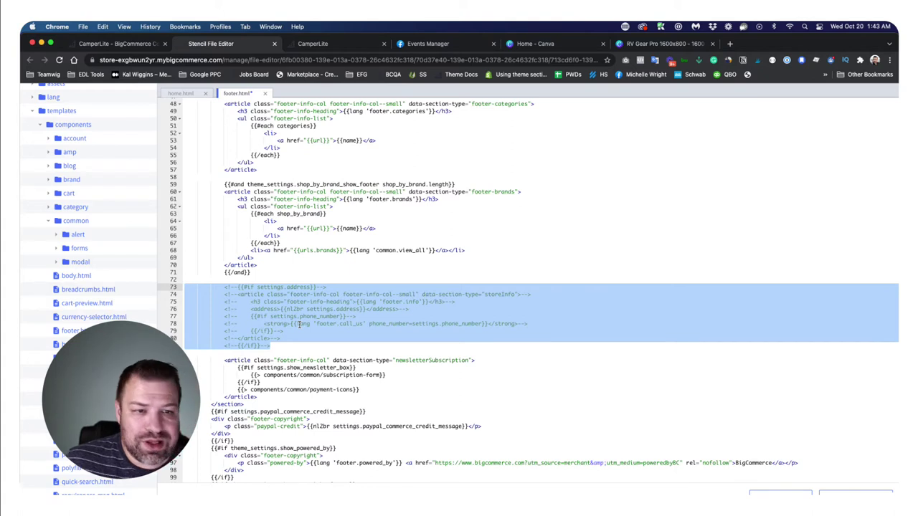
Paste the store info block at the start of the footer-info section, above the footer-webPages article, and save the file.
scroll(253, 328, up, 5)
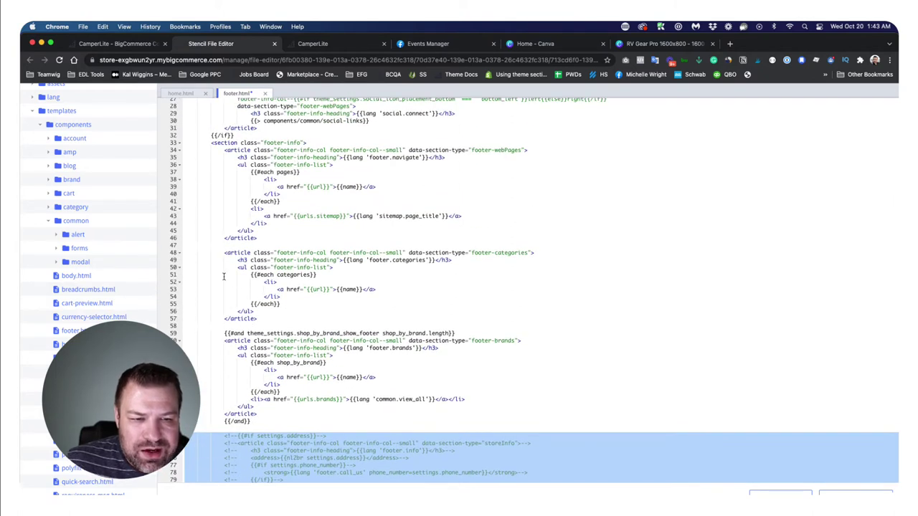
scroll(226, 166, down, 1)
click(224, 149)
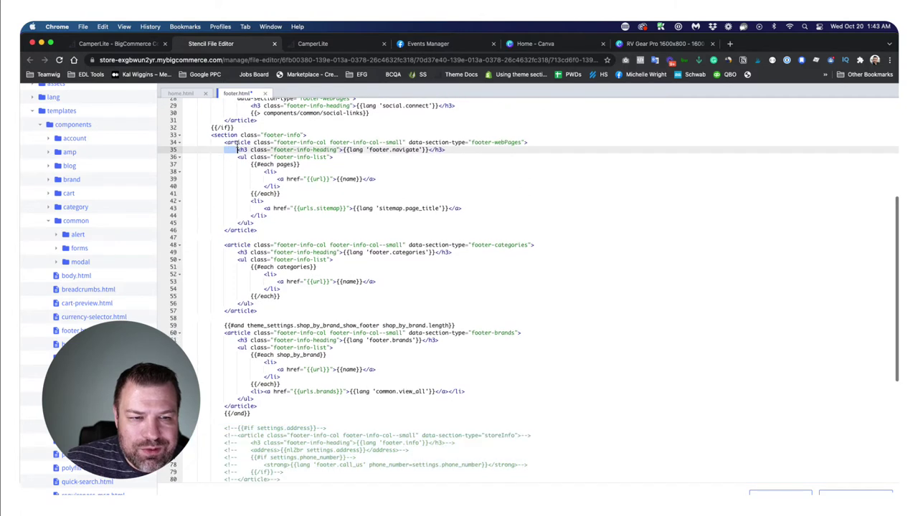
click(308, 134)
scroll(309, 135, up, 1)
key(Return)
key(Return)
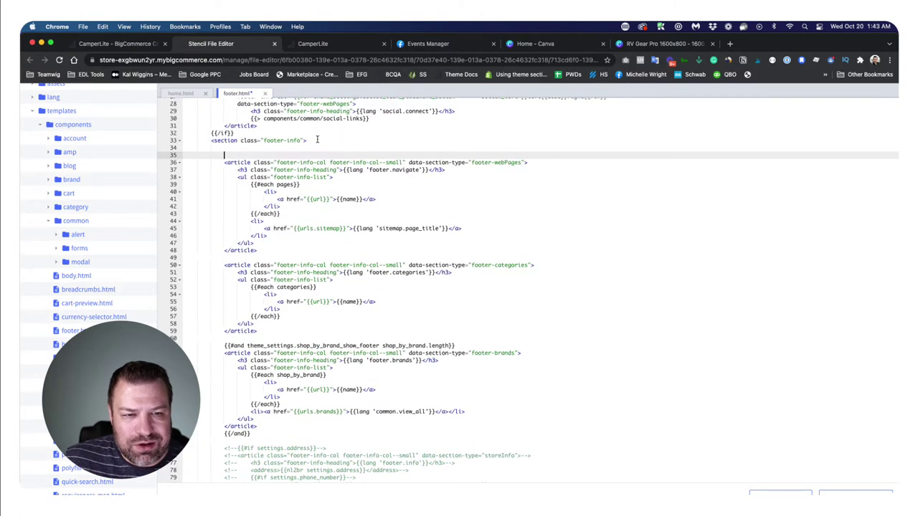
key(ctrl+v)
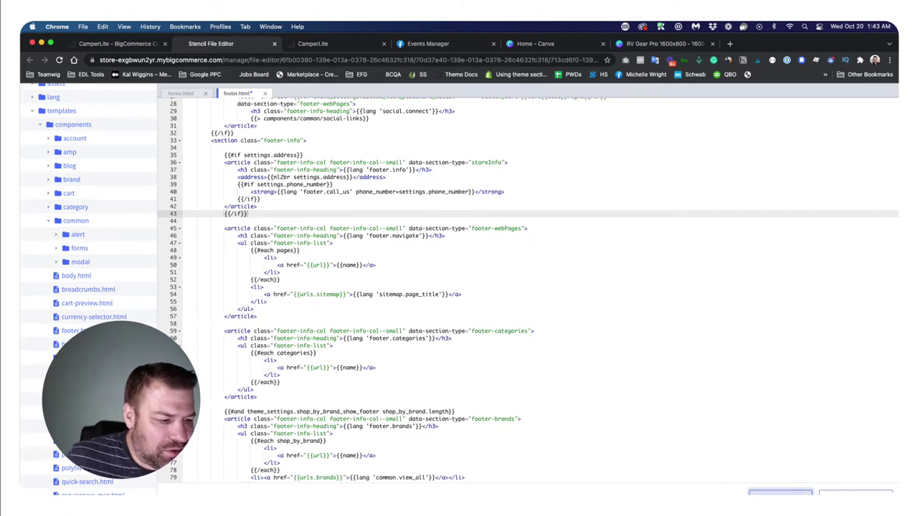
click(780, 493)
click(524, 159)
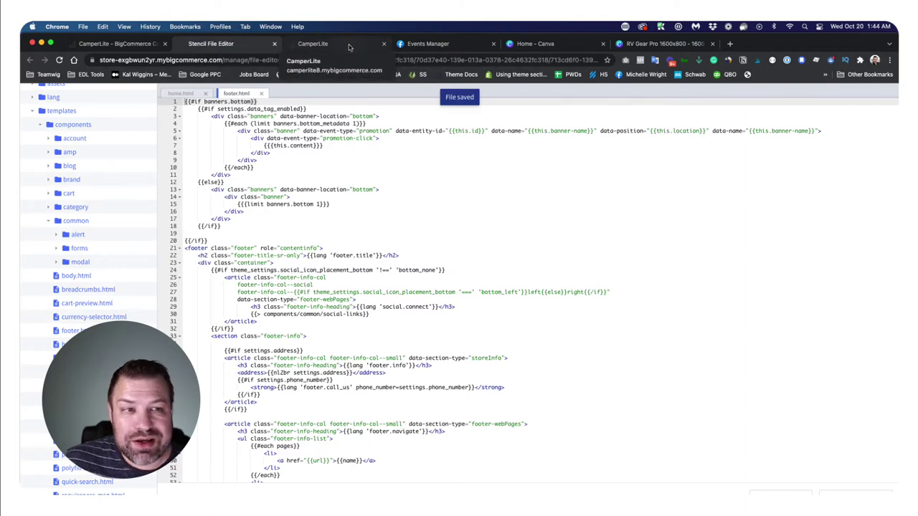
Reload the CamperLite storefront and check the position and contents of the footer's Info and Navigate columns.
click(349, 47)
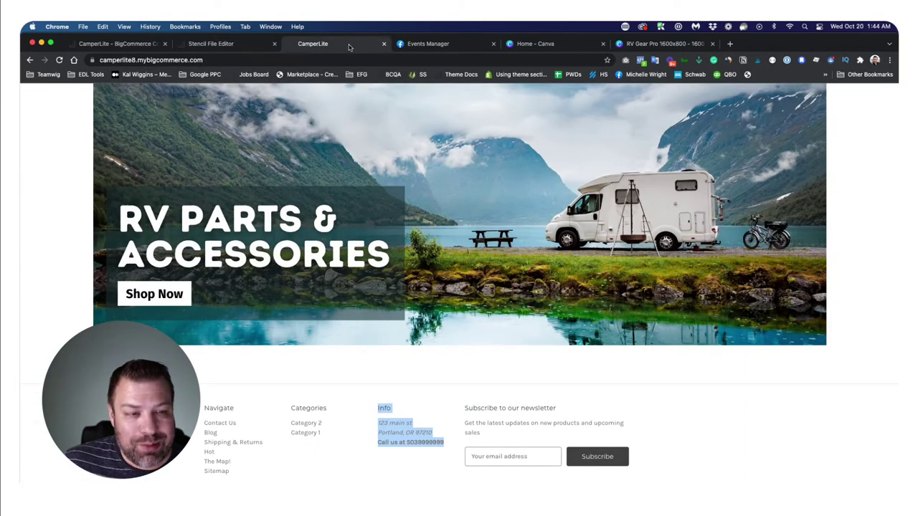
key(super+r)
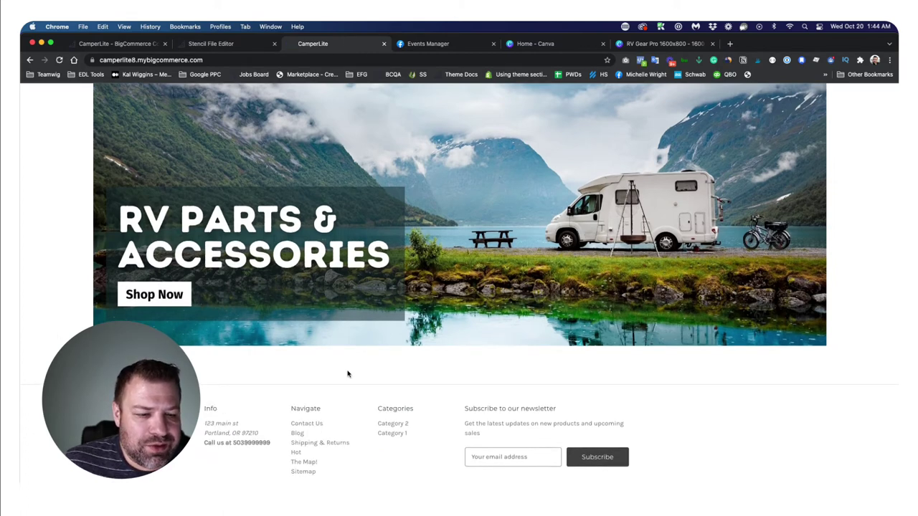
drag(202, 406, 273, 449)
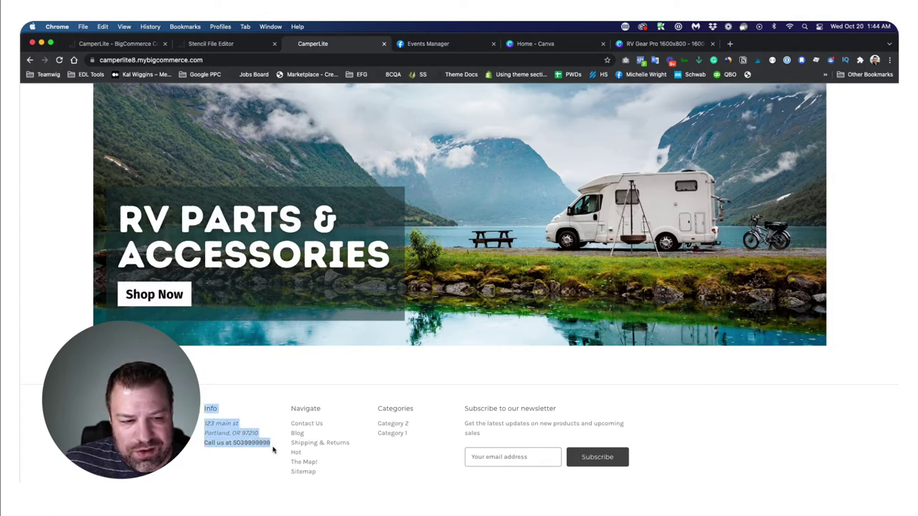
click(212, 443)
drag(200, 428, 261, 438)
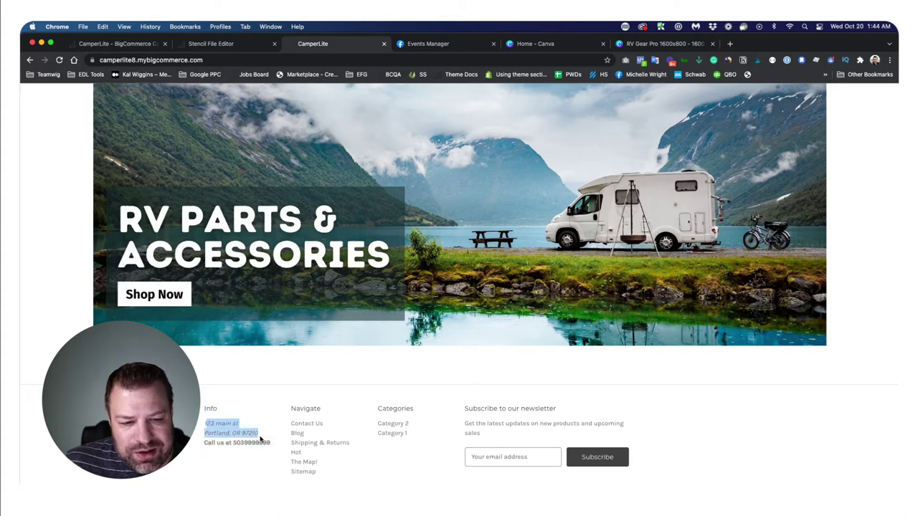
click(202, 444)
drag(202, 445, 271, 444)
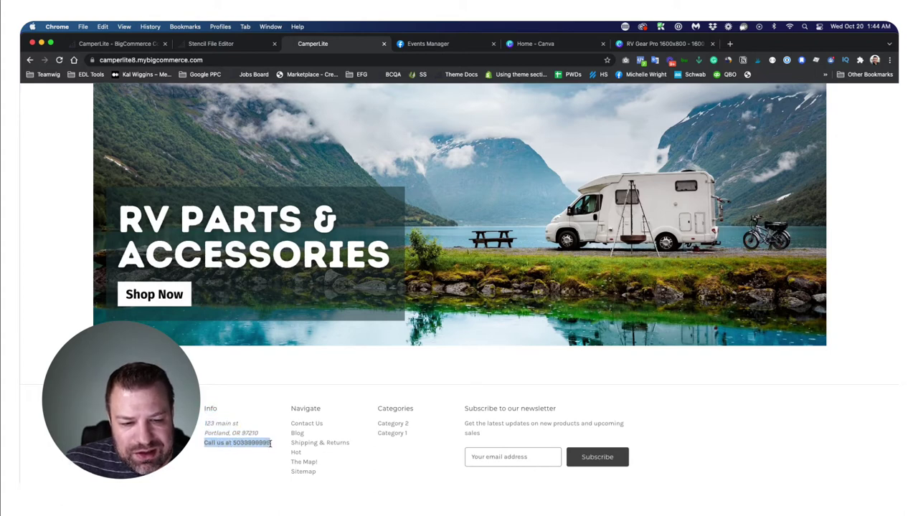
click(248, 457)
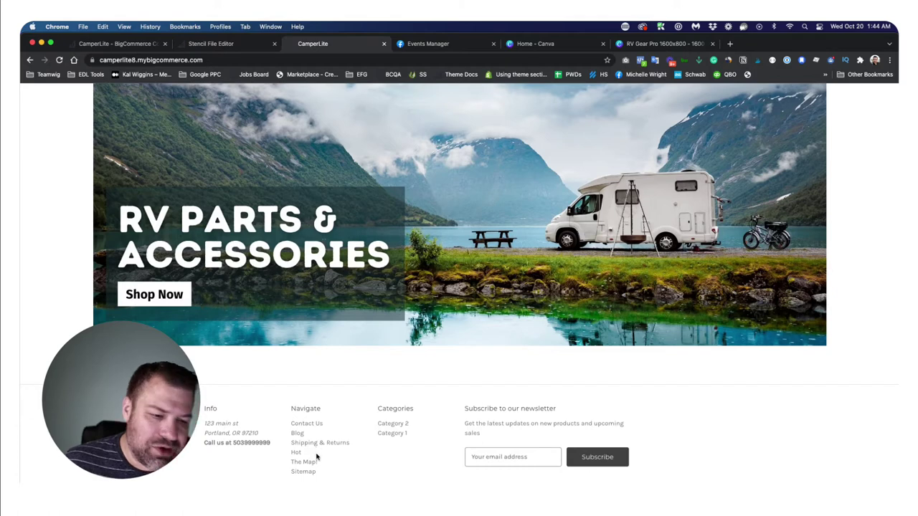
drag(324, 476, 313, 405)
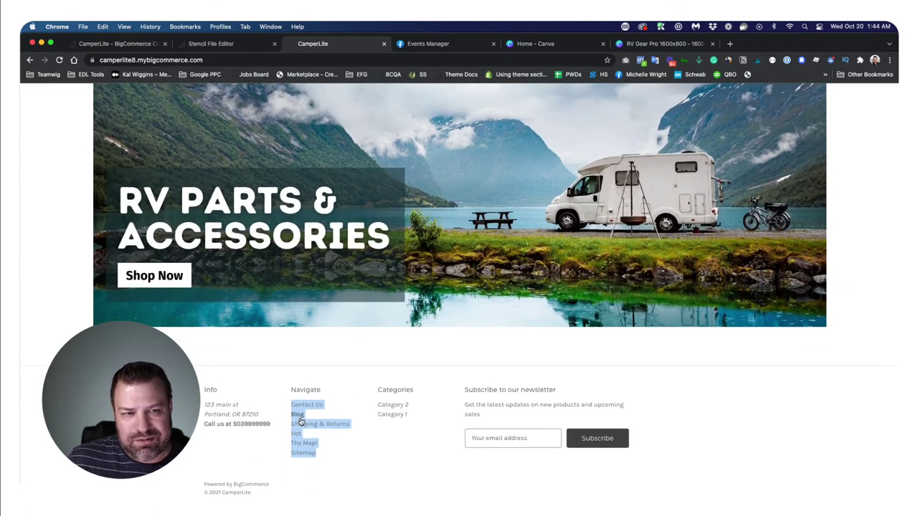
Return to footer.html in the theme file editor and examine the store info block, the Navigate article and its {{#each pages}} loop.
click(232, 46)
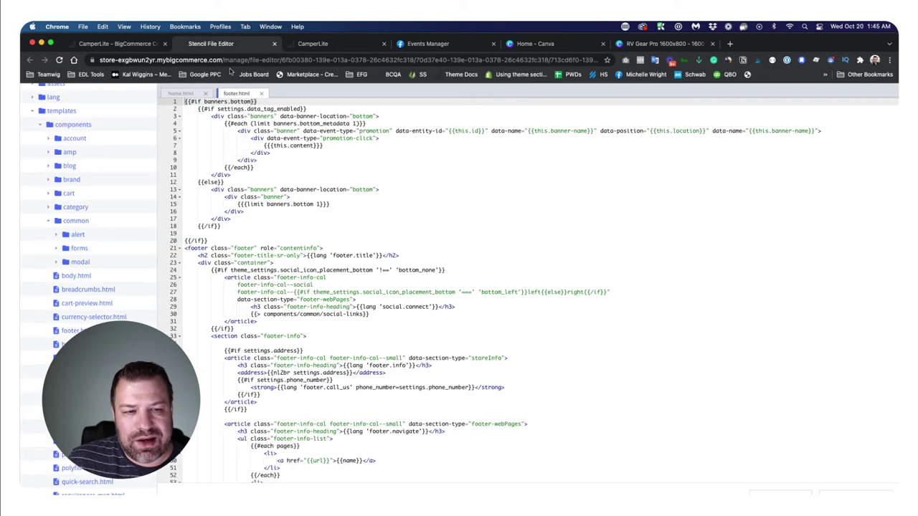
scroll(281, 314, down, 1)
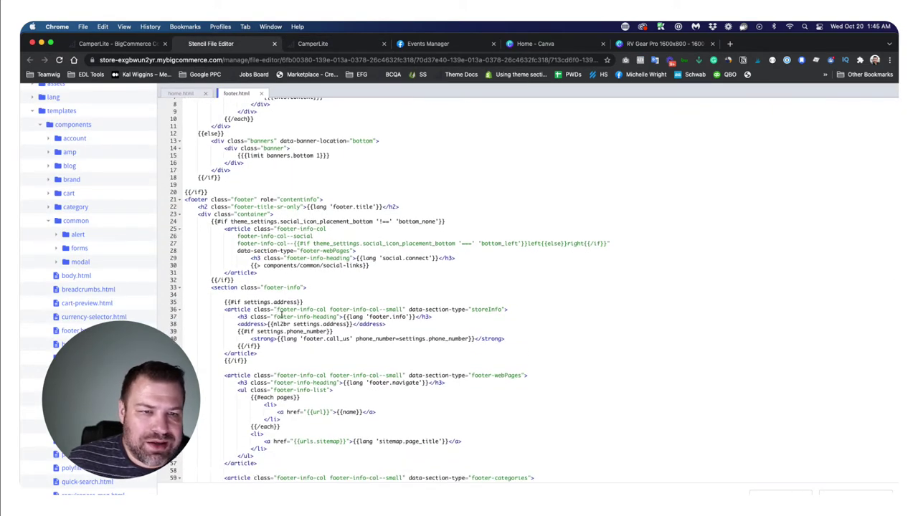
scroll(281, 315, down, 1)
scroll(271, 283, down, 5)
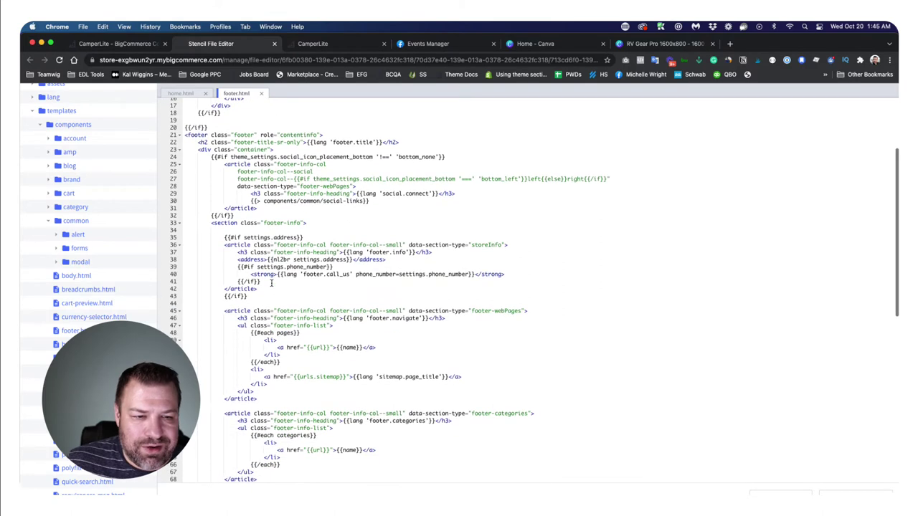
scroll(271, 283, down, 3)
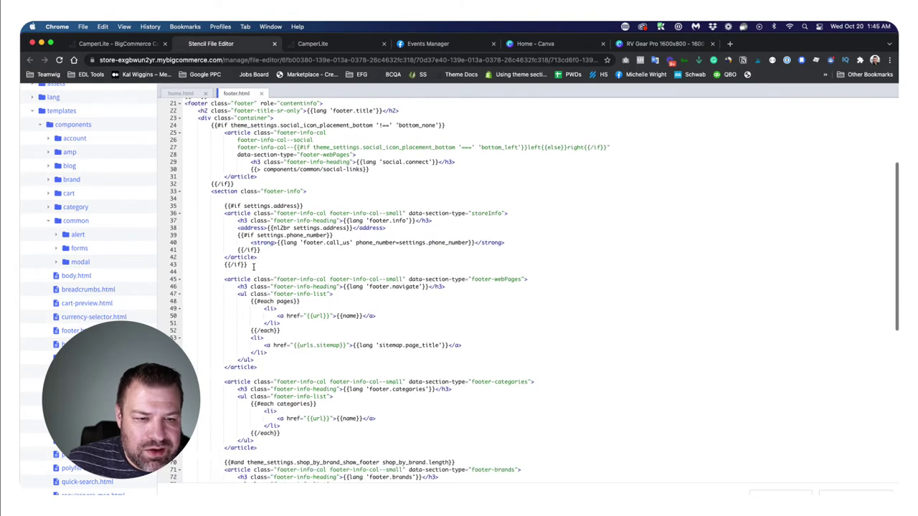
drag(249, 265, 221, 206)
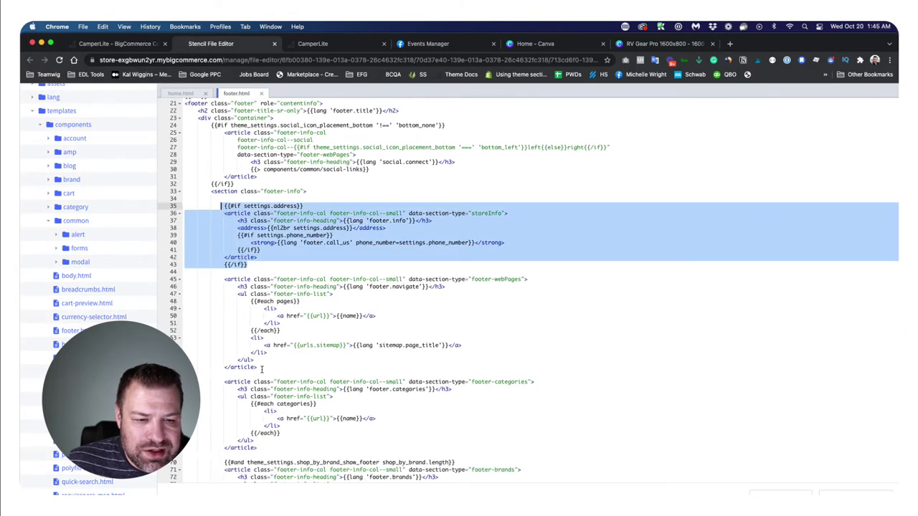
drag(257, 367, 223, 279)
click(281, 301)
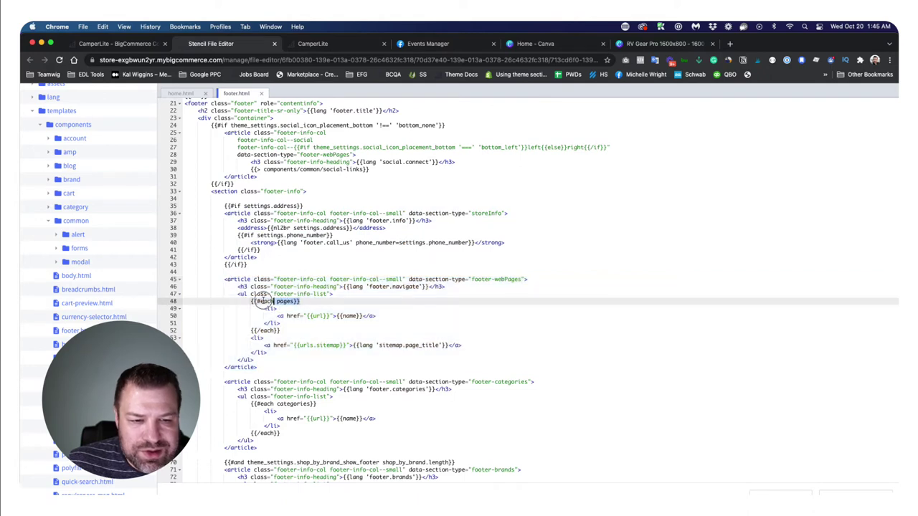
drag(280, 330, 247, 301)
click(294, 346)
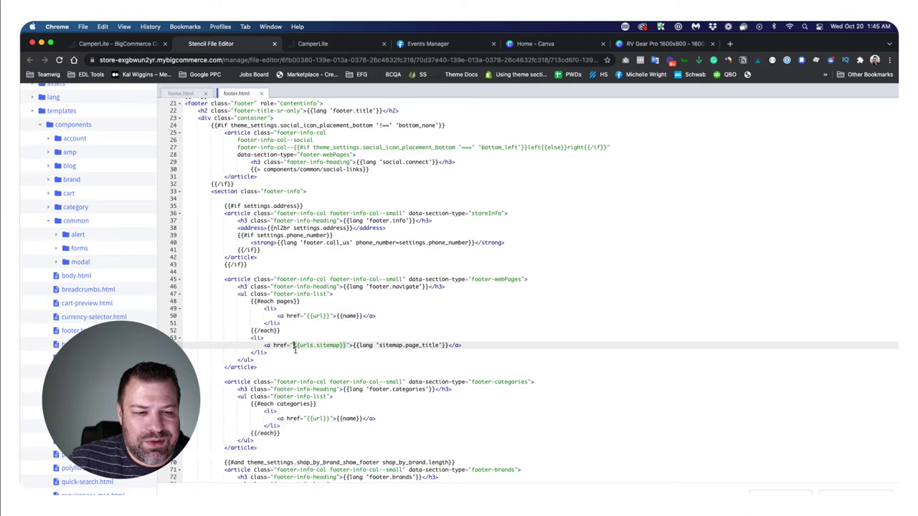
Comment out the sitemap list item below the {{#each pages}} loop in the footer-webPages article.
drag(272, 352, 250, 338)
key(ctrl+c)
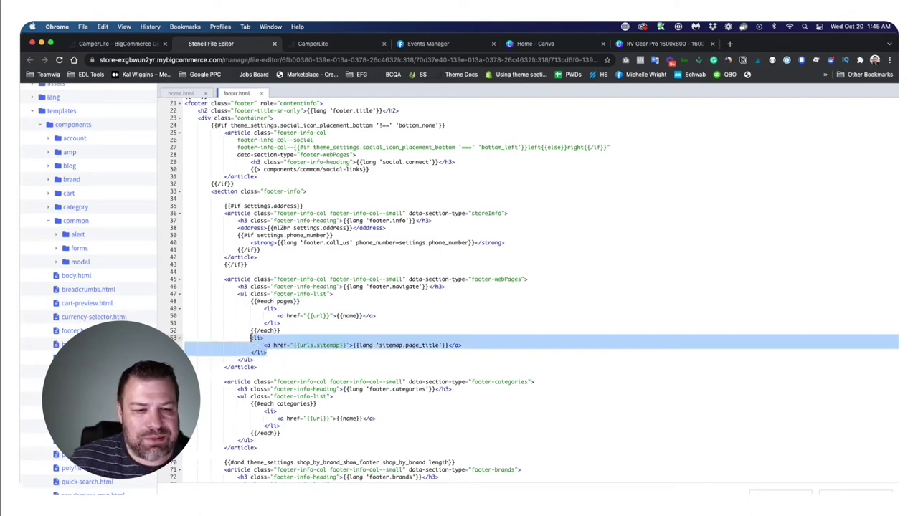
key(super+slash)
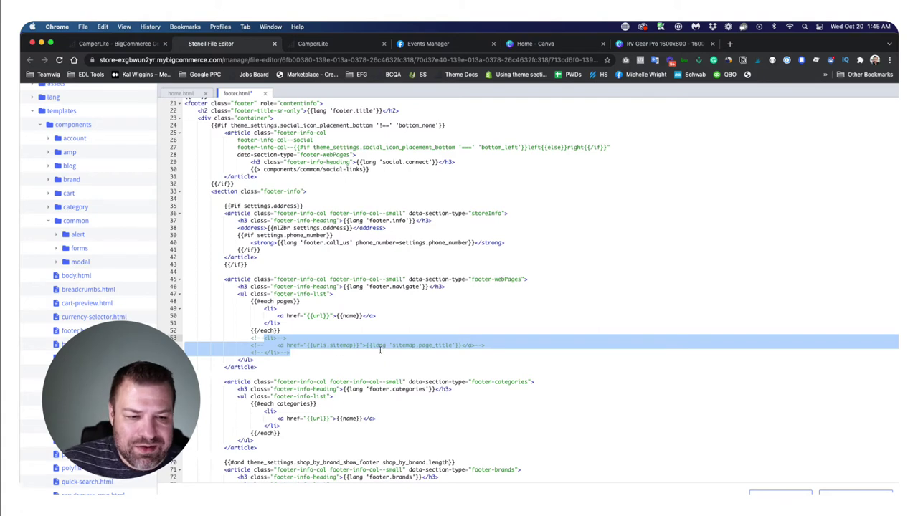
scroll(381, 349, down, 1)
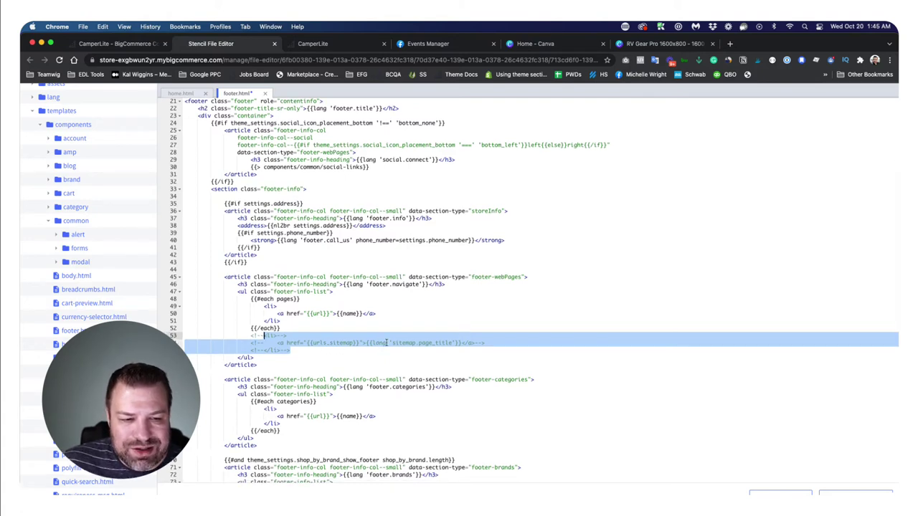
scroll(386, 343, up, 1)
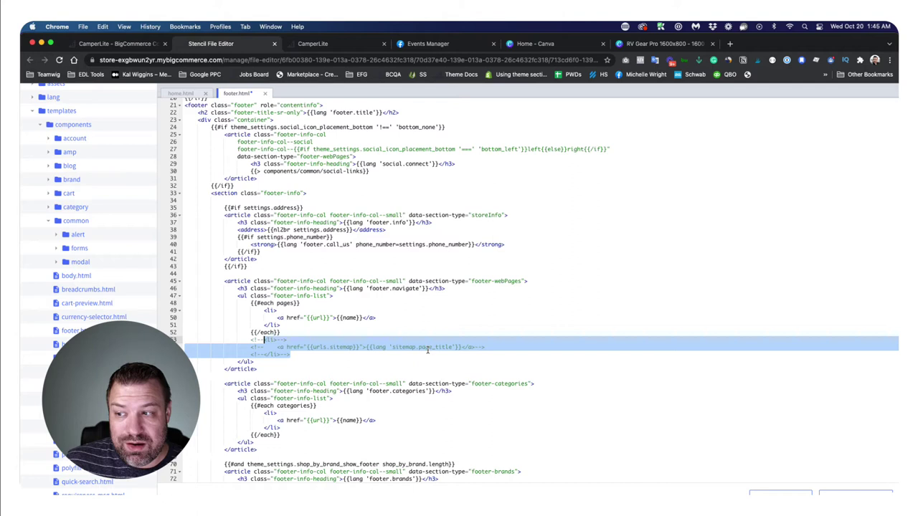
Examine where the {{#each pages}} loop opens and closes around the page links in the Navigate column's code.
click(289, 328)
key(Up)
key(Up)
key(Up)
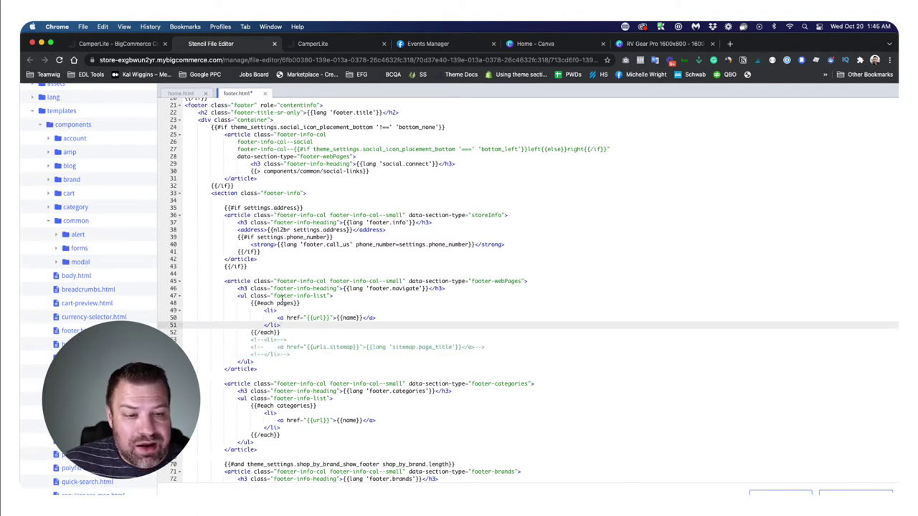
drag(283, 334, 251, 302)
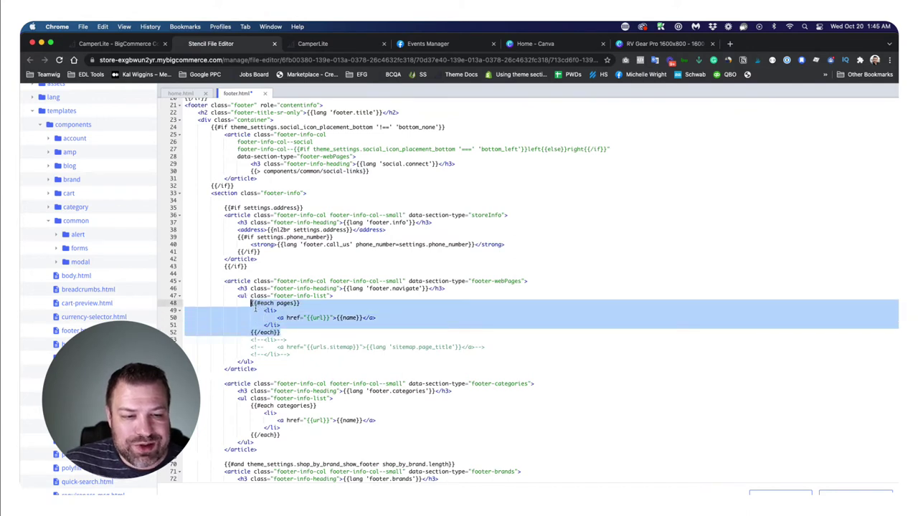
click(254, 304)
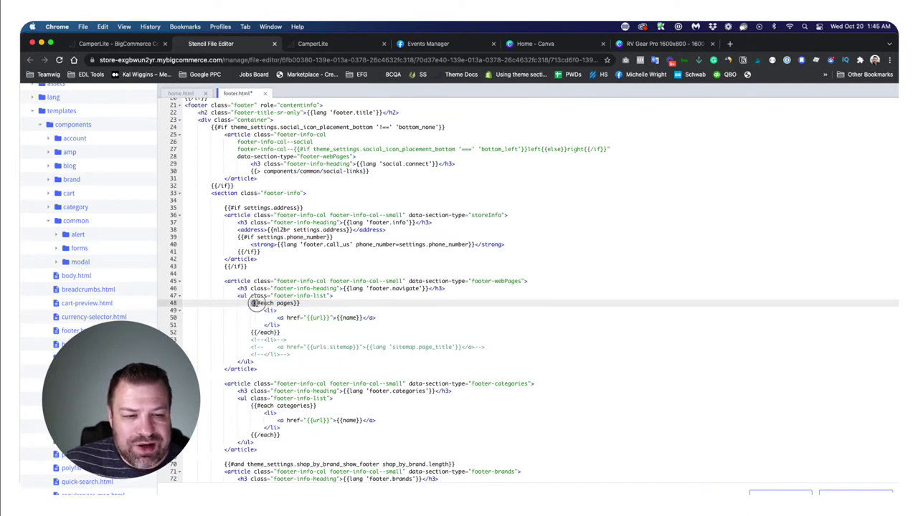
click(253, 332)
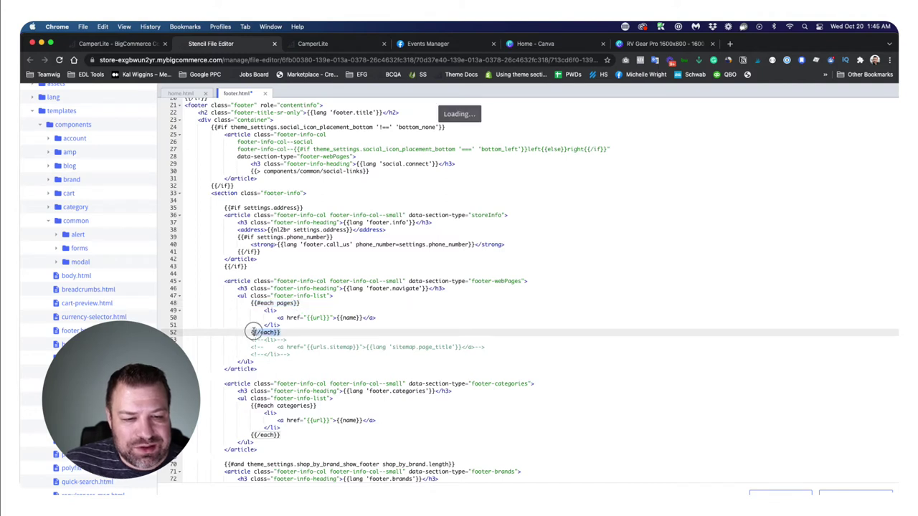
Paste the copied sitemap list item directly above the {{#each pages}} loop in the Navigate column's footer-info-list.
drag(289, 327, 251, 302)
click(340, 327)
click(338, 318)
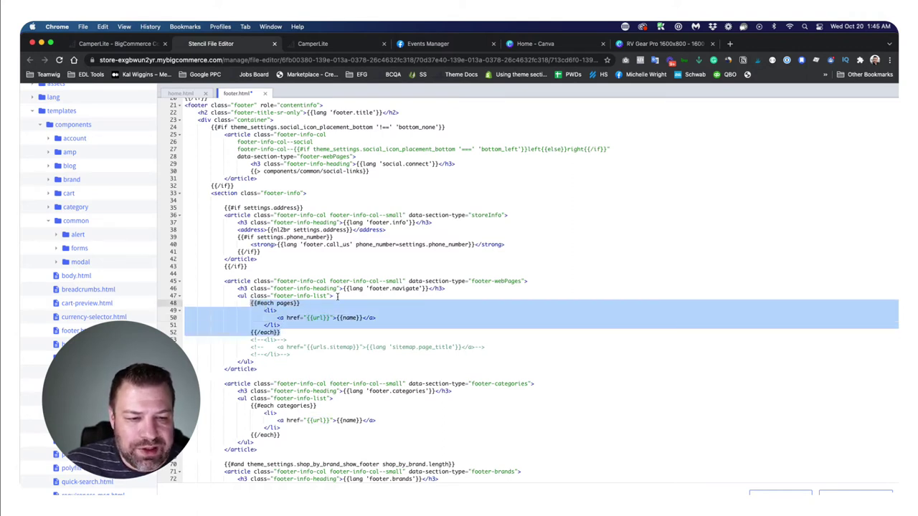
click(337, 296)
key(Return)
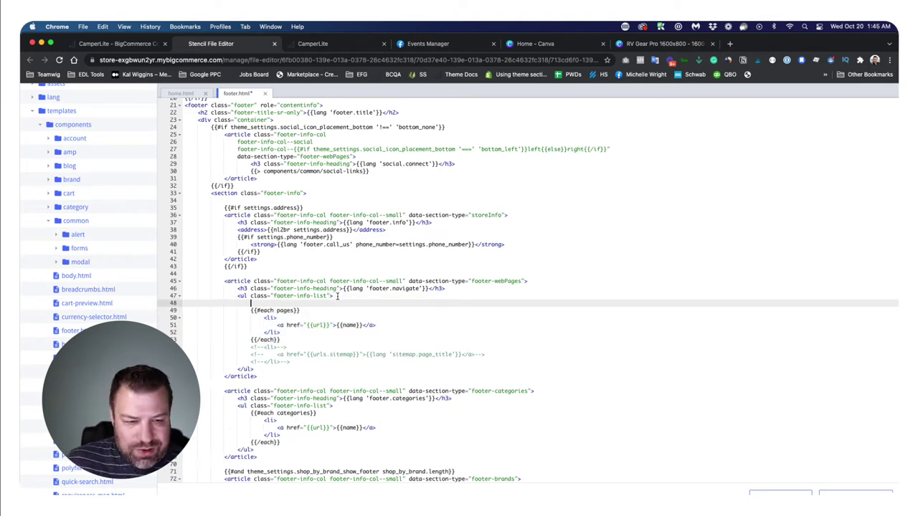
key(ctrl+v)
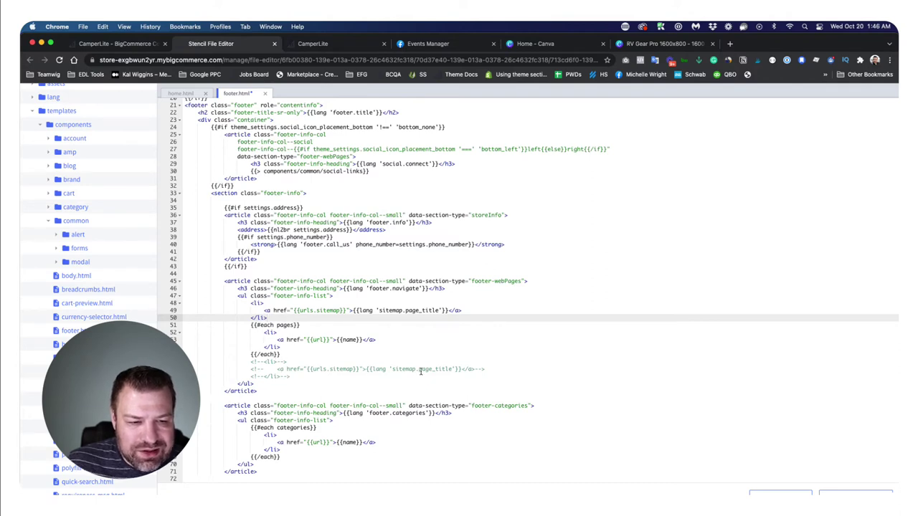
Clear the href value and the link text of the sitemap list item above the {{#each pages}} loop.
drag(293, 310, 345, 310)
key(BackSpace)
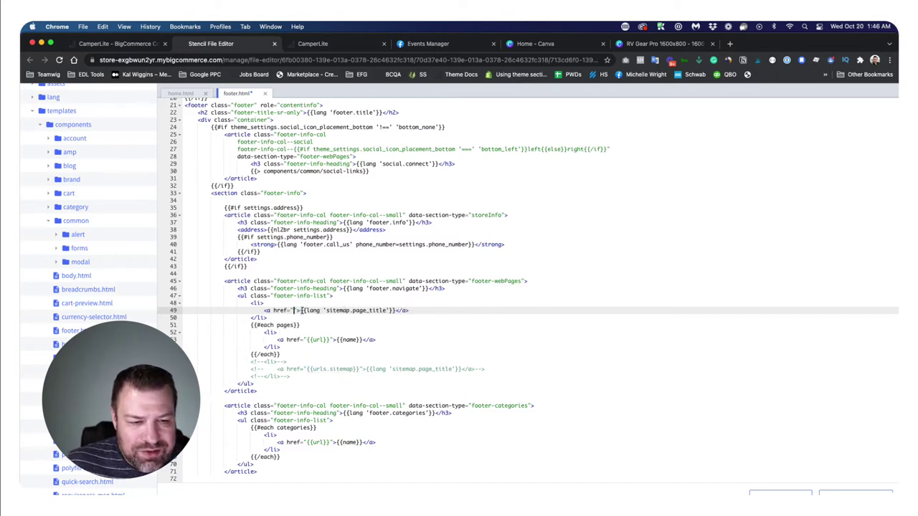
drag(301, 309, 394, 311)
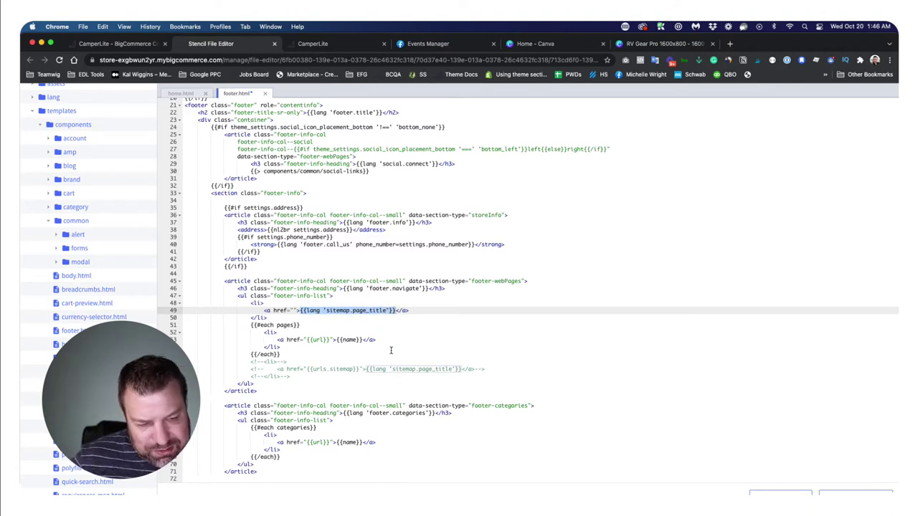
key(ctrl+x)
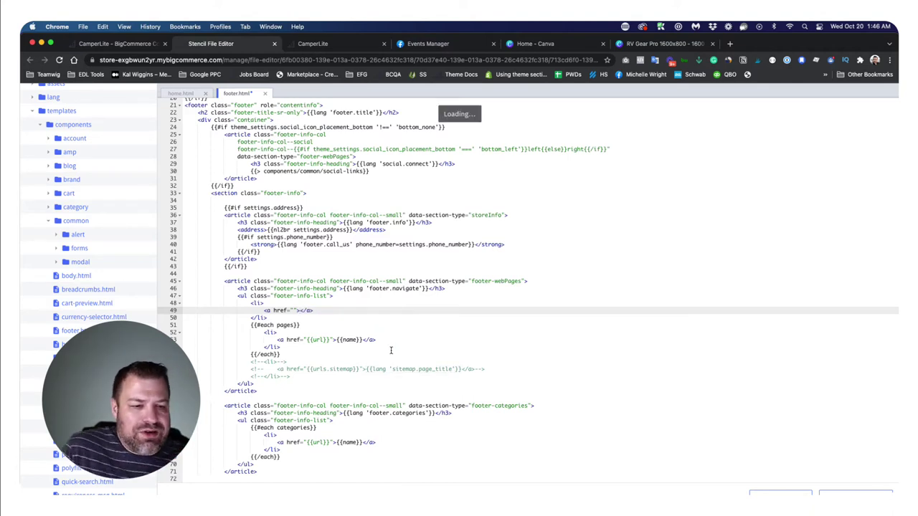
Duplicate the empty link list item three times so four blank items stand above the {{#each pages}} loop.
key(Down)
key(shift+Up)
key(shift+Up)
key(shift+Home)
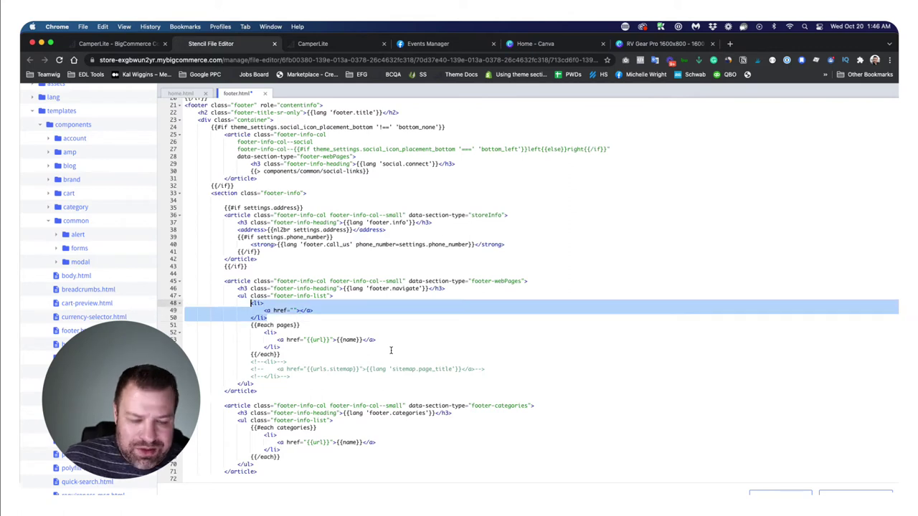
key(super+c)
key(Right)
key(Return)
key(super+v)
key(Return)
key(super+v)
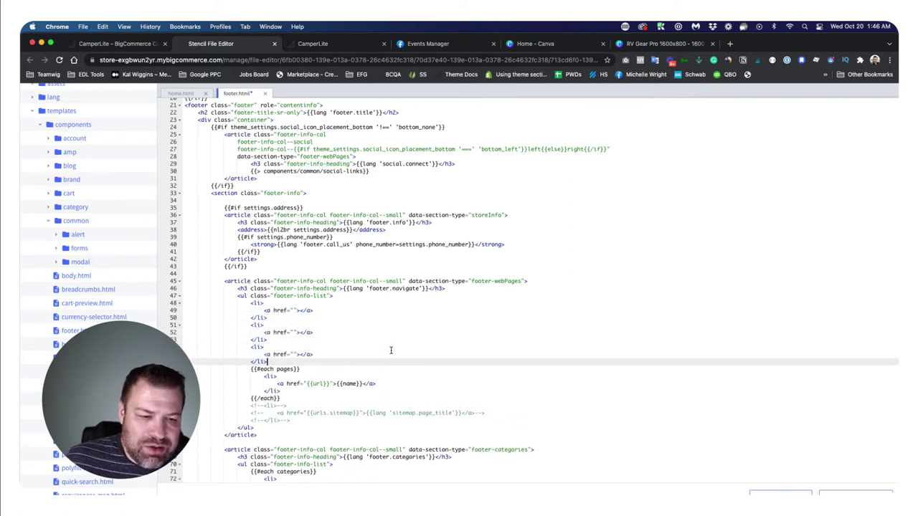
key(Return)
key(super+v)
Label the four blank links in the Navigate list Link 1, Link 2, Link 3 and Link 5.
click(299, 310)
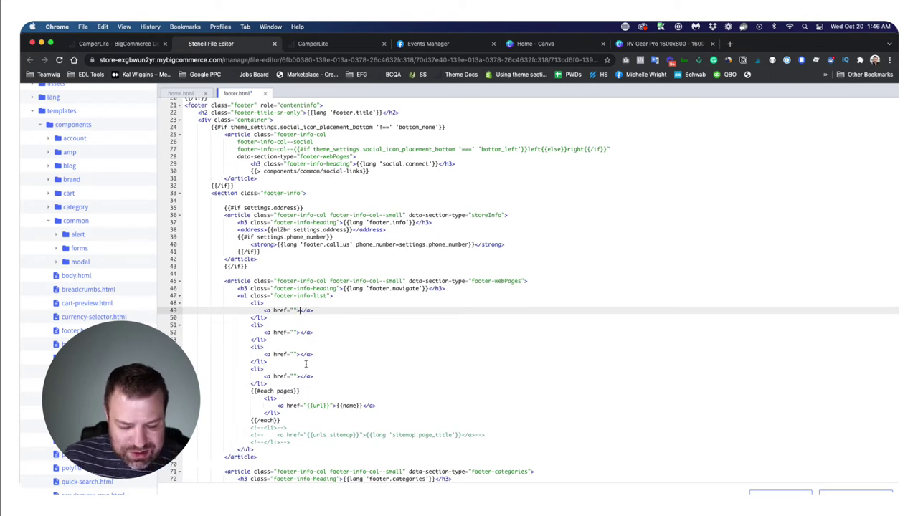
key(Right)
key(Right)
text(Link 1)
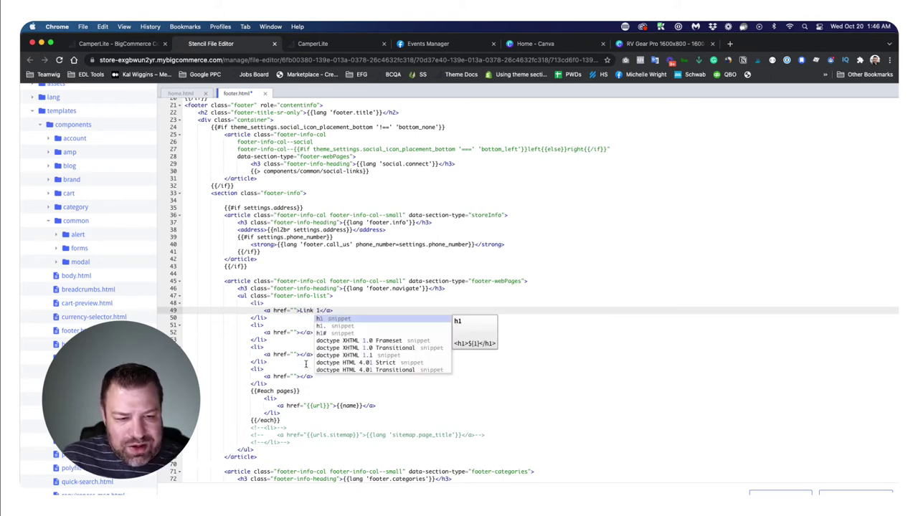
click(299, 332)
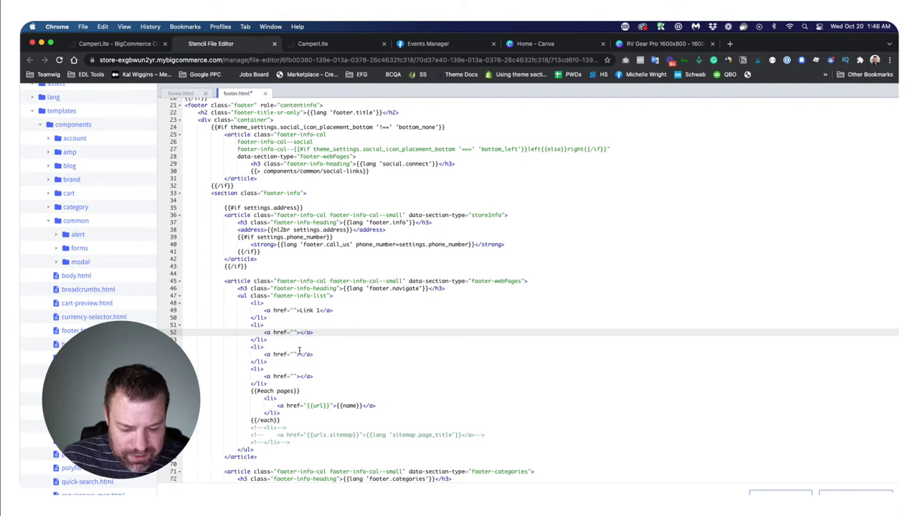
text(Link 2)
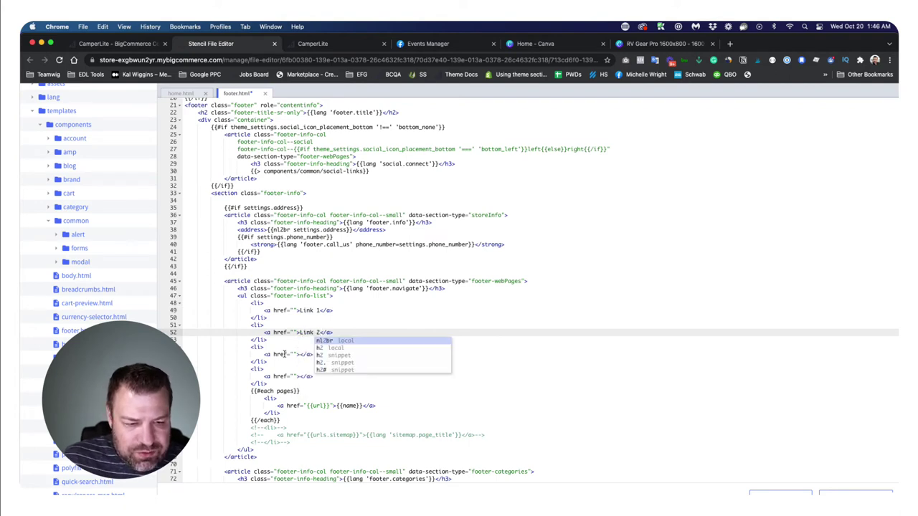
click(299, 354)
text(Link 3)
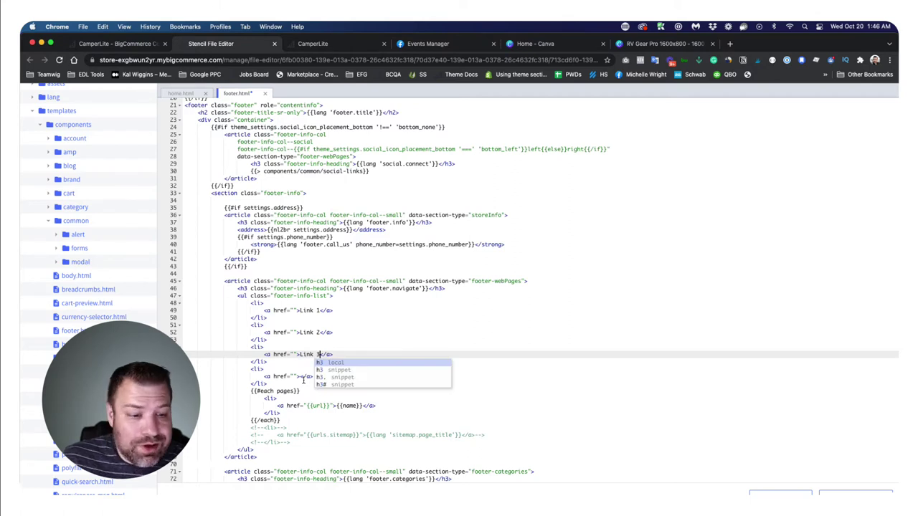
click(299, 376)
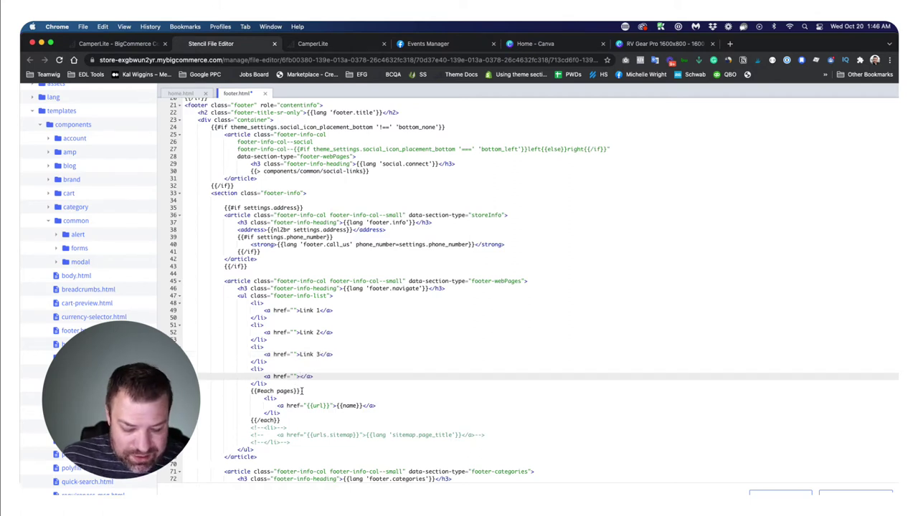
text(Link 5)
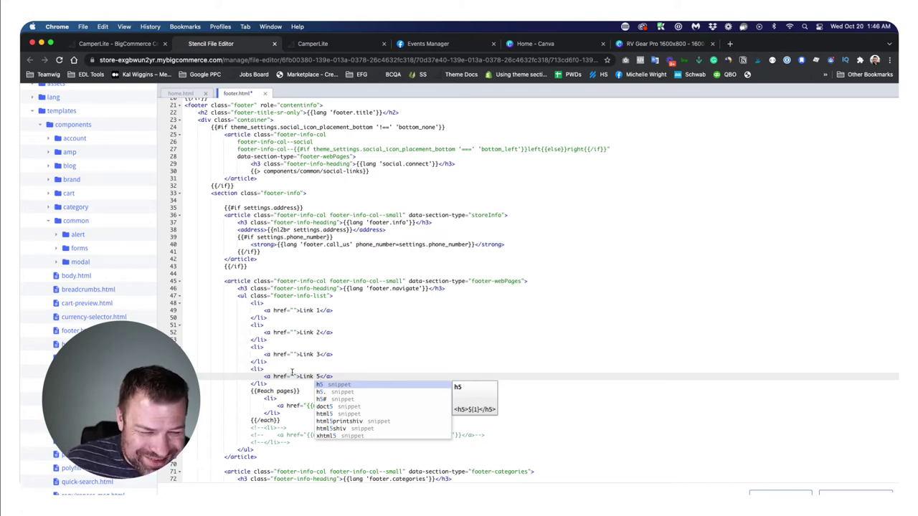
Set the href of Link 1 to /categories.
click(293, 311)
text(/)
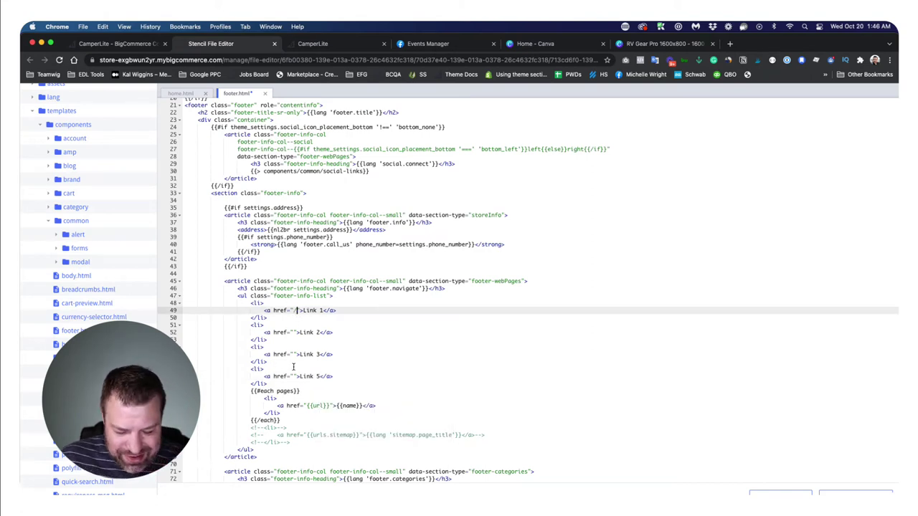
text(cate)
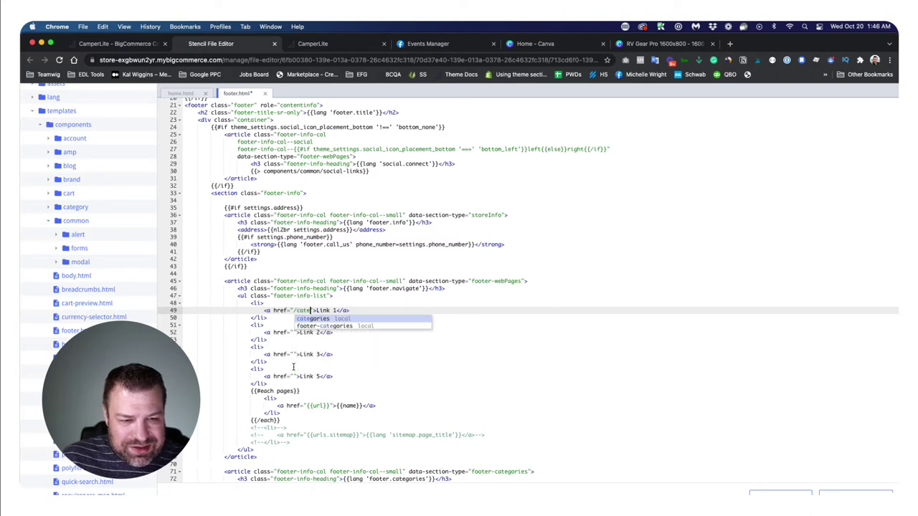
text(gories)
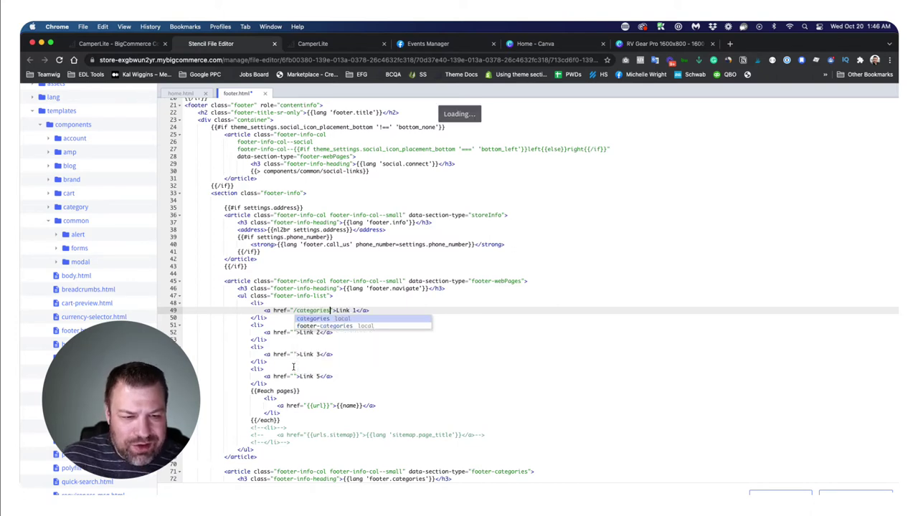
Copy Link 1's /categories address into the empty href of Link 2, Link 3 and Link 5.
key(shift+Left)
key(shift+Left)
key(shift+Left)
key(shift+Left)
key(shift+Left)
key(shift+Left)
key(shift+Left)
key(shift+Left)
key(shift+Left)
key(shift+Left)
key(shift+Left)
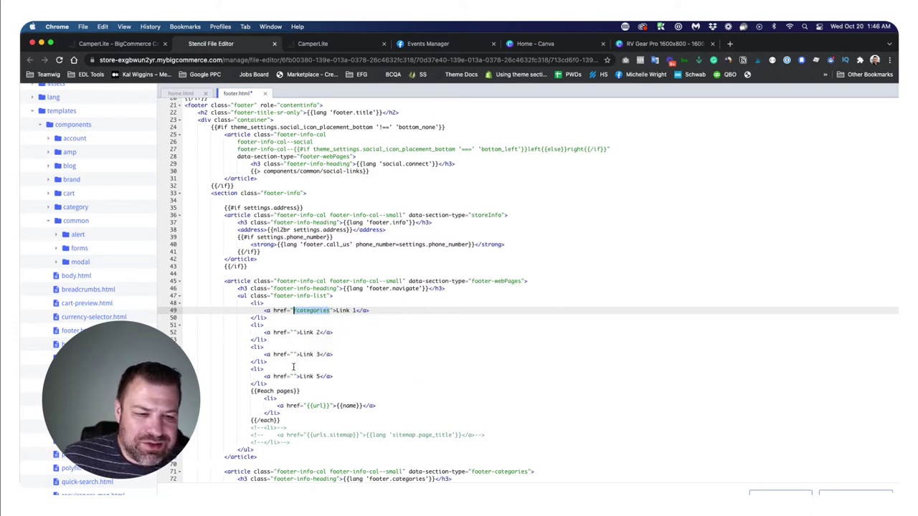
key(super+c)
click(294, 333)
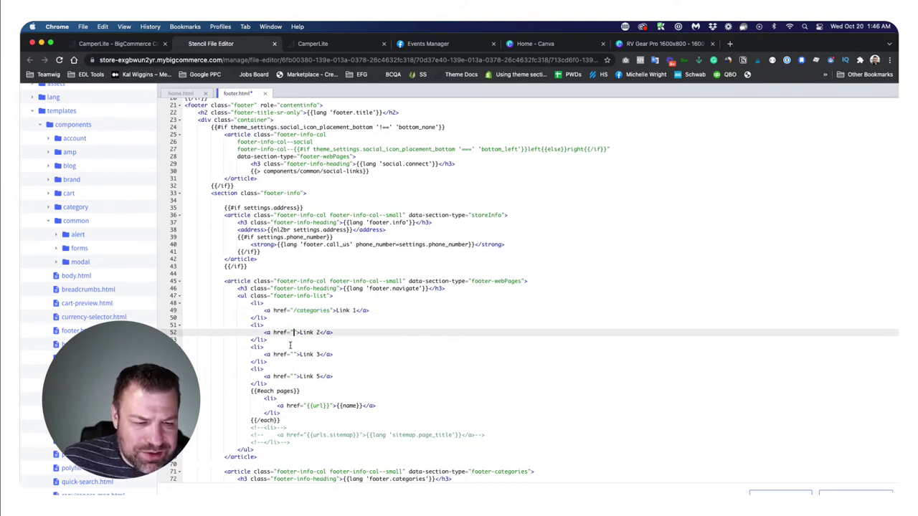
key(super+v)
click(292, 355)
key(super+v)
click(293, 376)
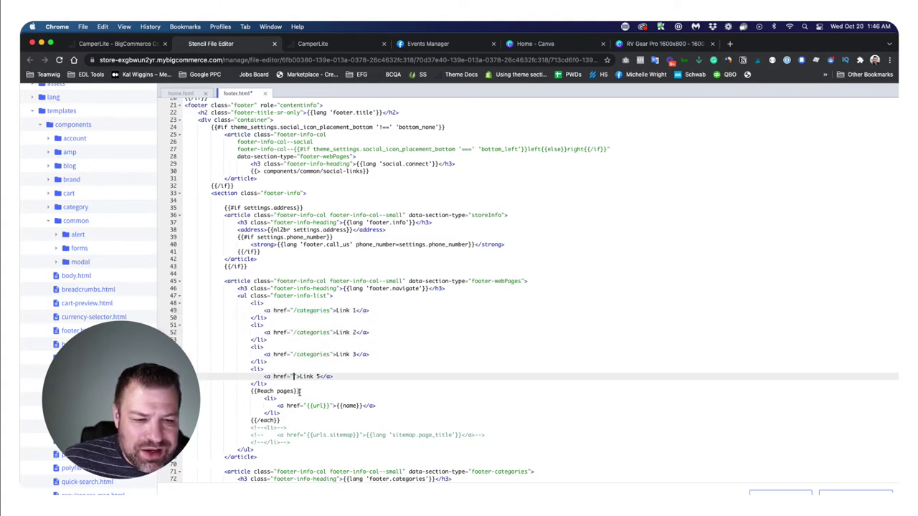
key(super+v)
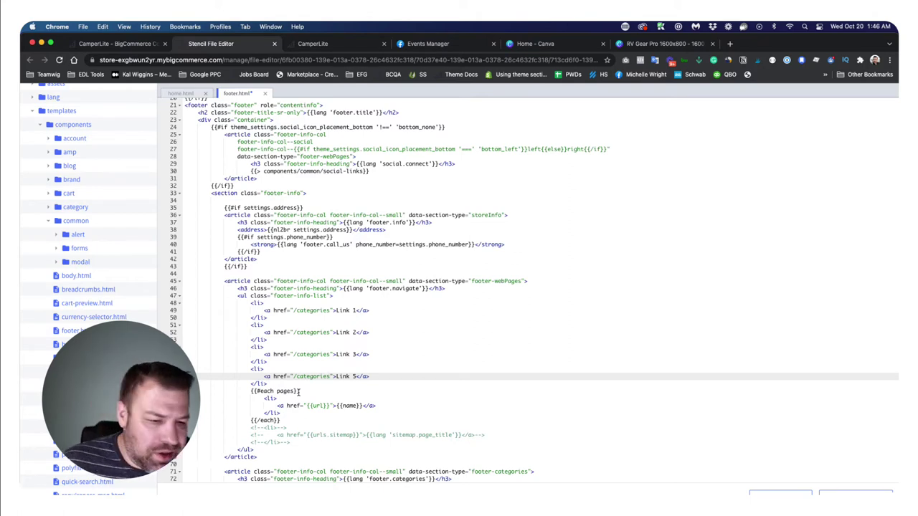
Comment out the whole {{#each pages}} loop below the four custom links in the Navigate column.
drag(283, 385, 251, 304)
click(270, 387)
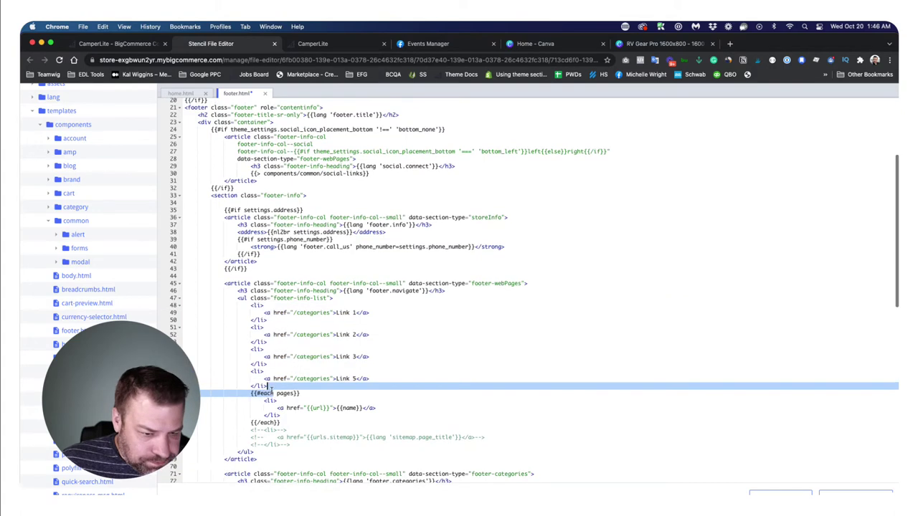
drag(281, 422, 253, 394)
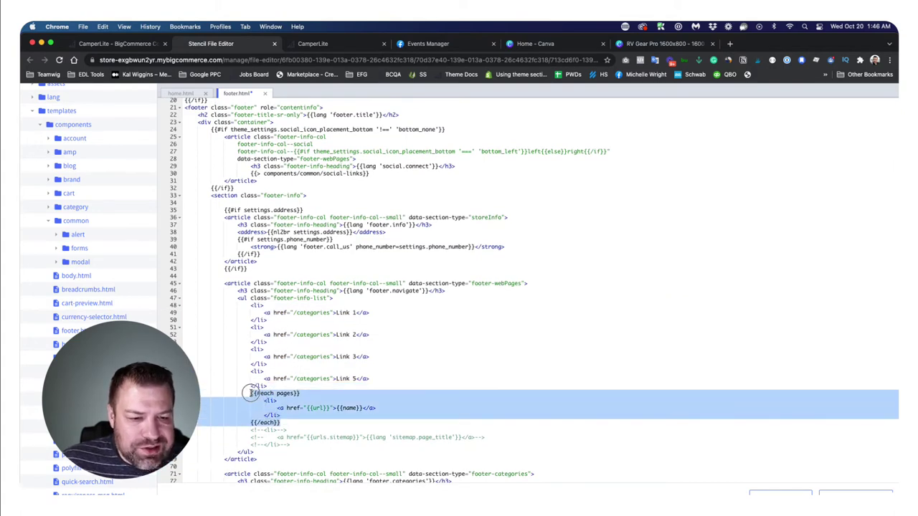
scroll(252, 396, up, 1)
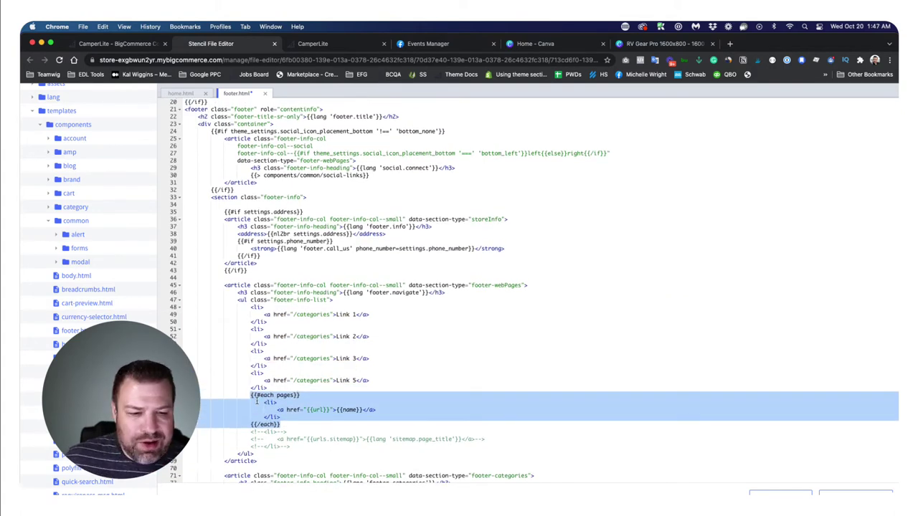
scroll(348, 409, down, 1)
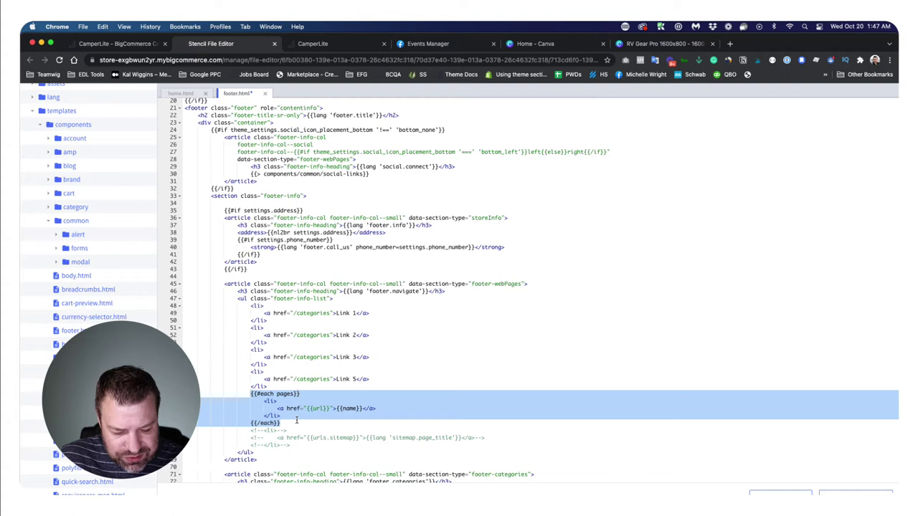
key(super+slash)
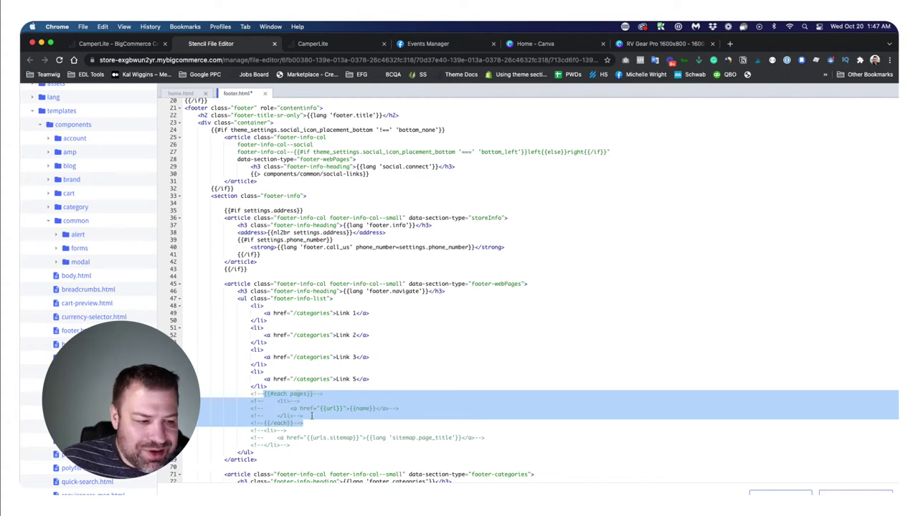
scroll(312, 416, down, 3)
click(313, 373)
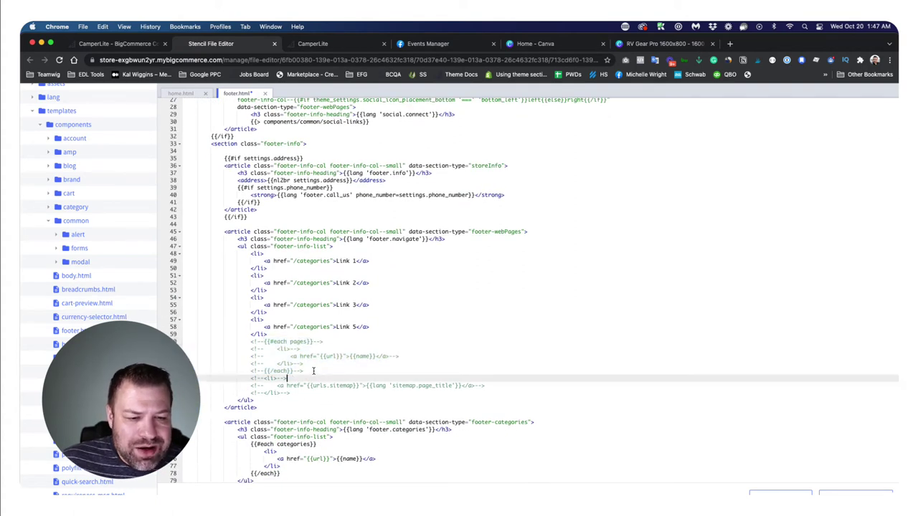
drag(314, 371, 250, 341)
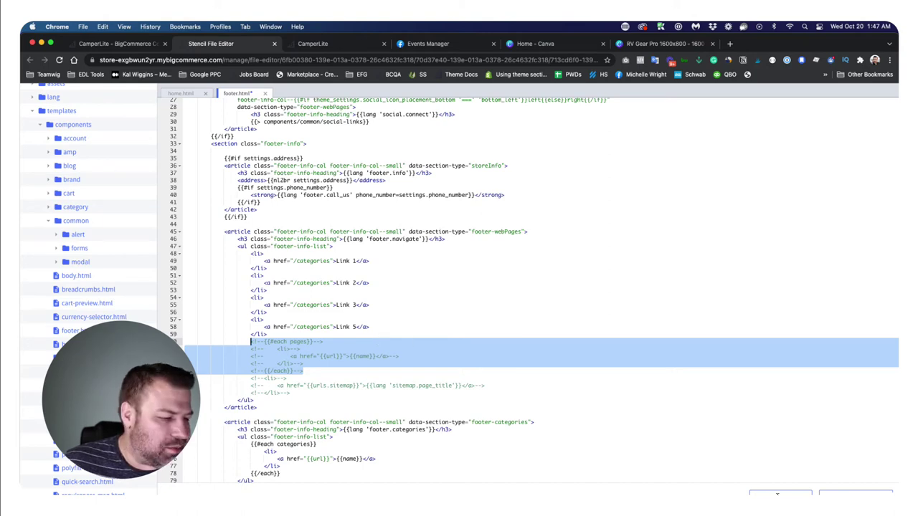
Save and apply footer.html, and reload the CamperLite storefront to check the links under the footer's Navigate heading.
click(781, 493)
click(526, 160)
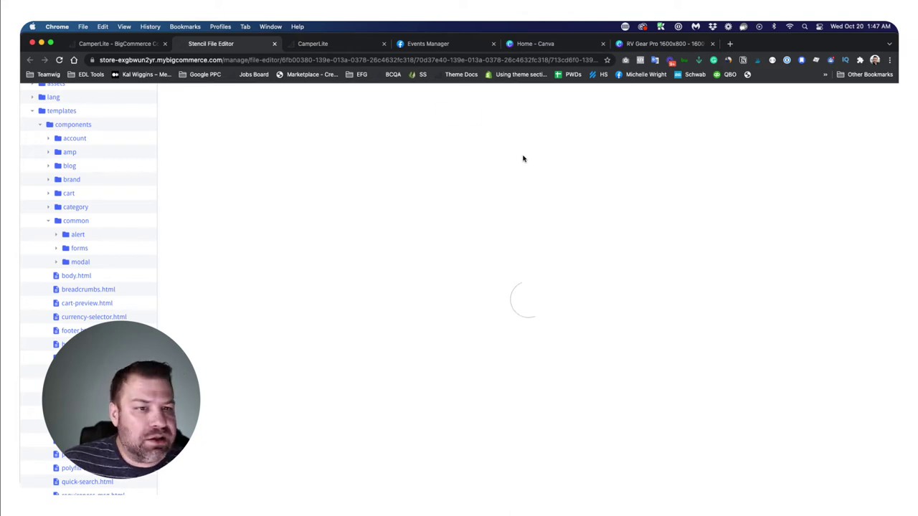
click(339, 48)
key(super+r)
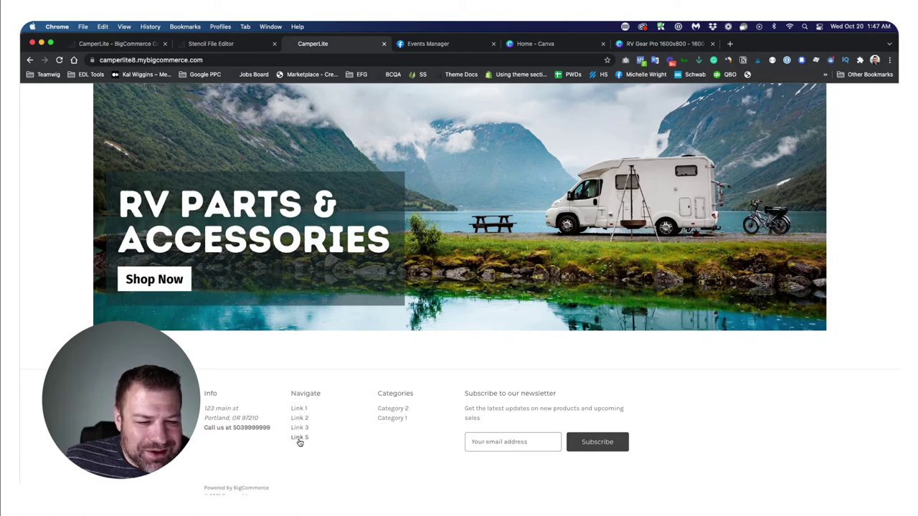
drag(319, 396, 286, 397)
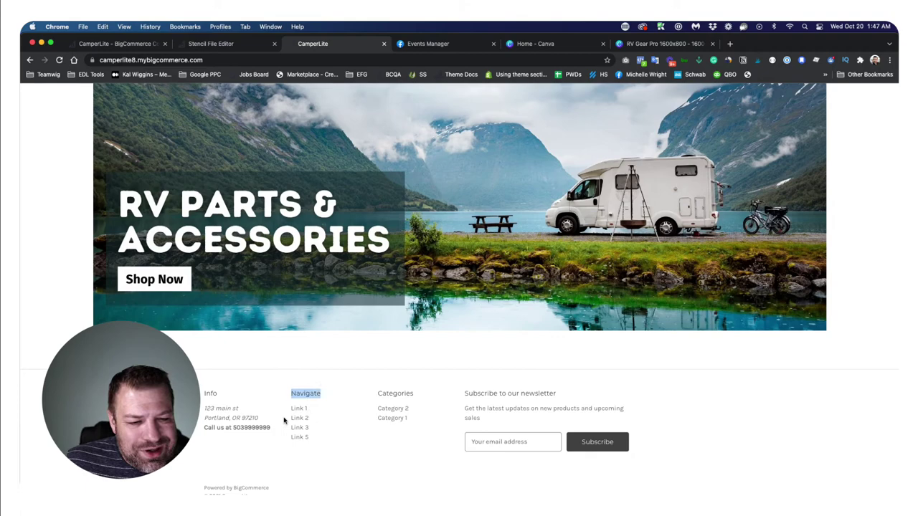
Return to footer.html and examine the {{lang 'footer.navigate'}} expression in the Navigate column's h3 heading, including its footer and navigate parts.
click(223, 45)
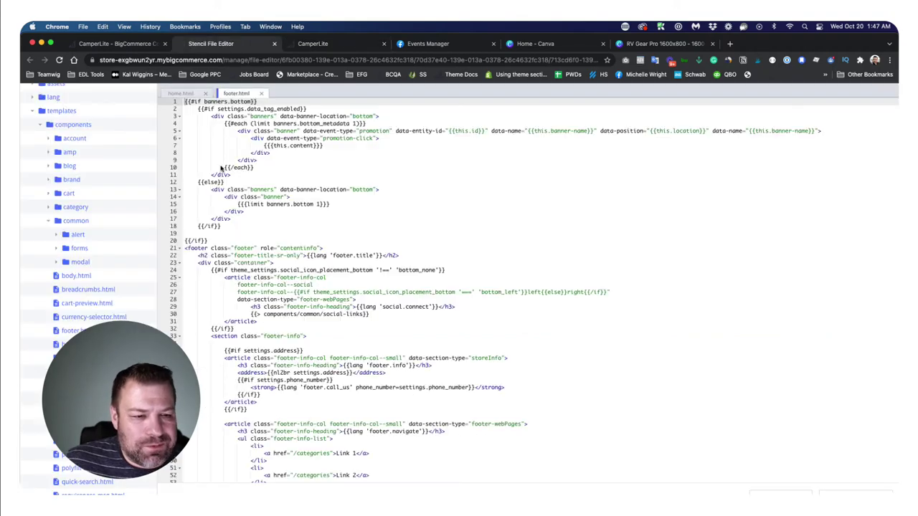
scroll(247, 220, down, 3)
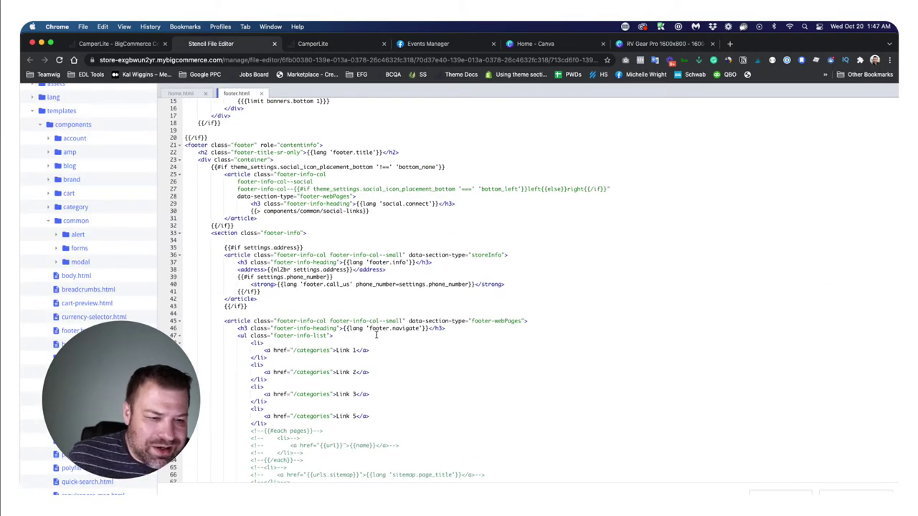
click(355, 334)
drag(344, 329, 427, 328)
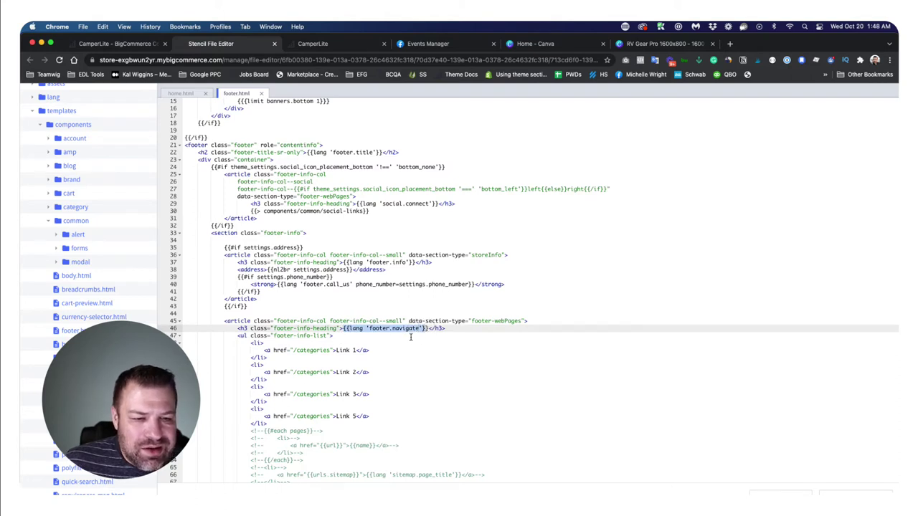
drag(235, 328, 437, 330)
scroll(437, 333, down, 1)
drag(264, 333, 428, 320)
scroll(428, 320, down, 1)
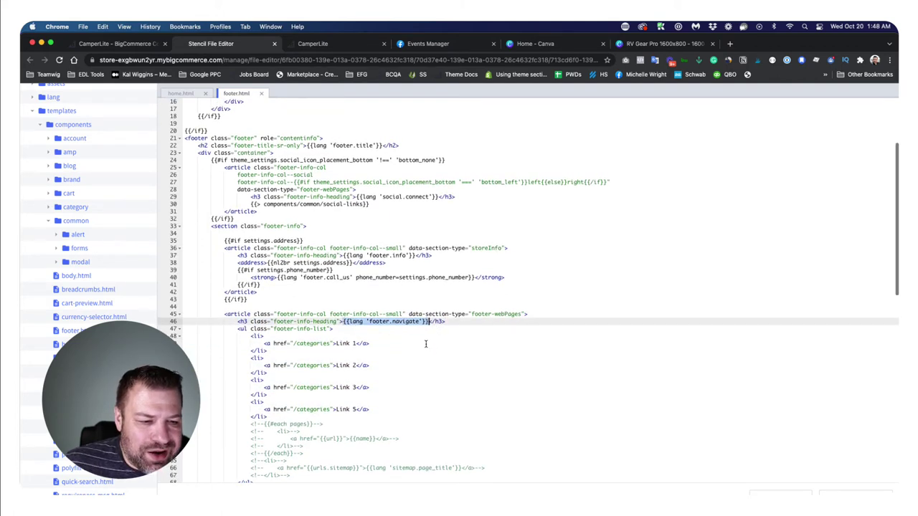
drag(369, 320, 367, 322)
click(370, 320)
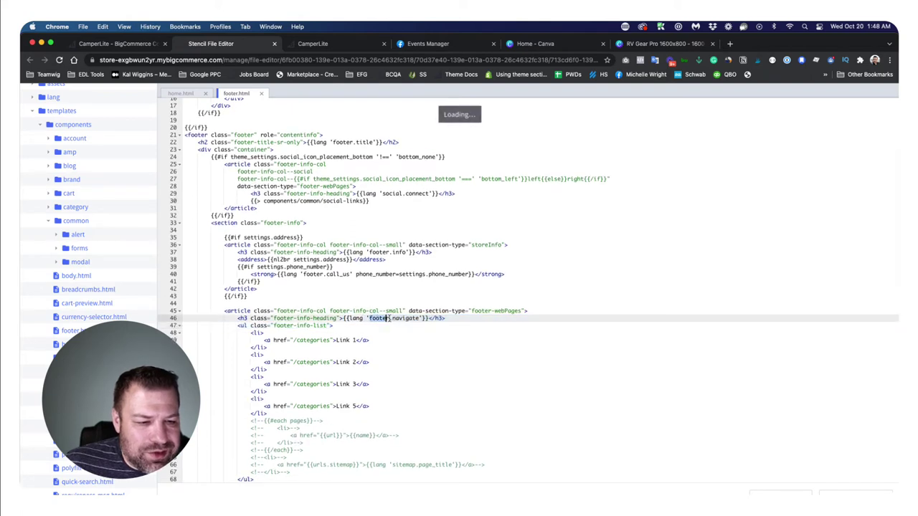
double_click(418, 320)
scroll(404, 331, up, 1)
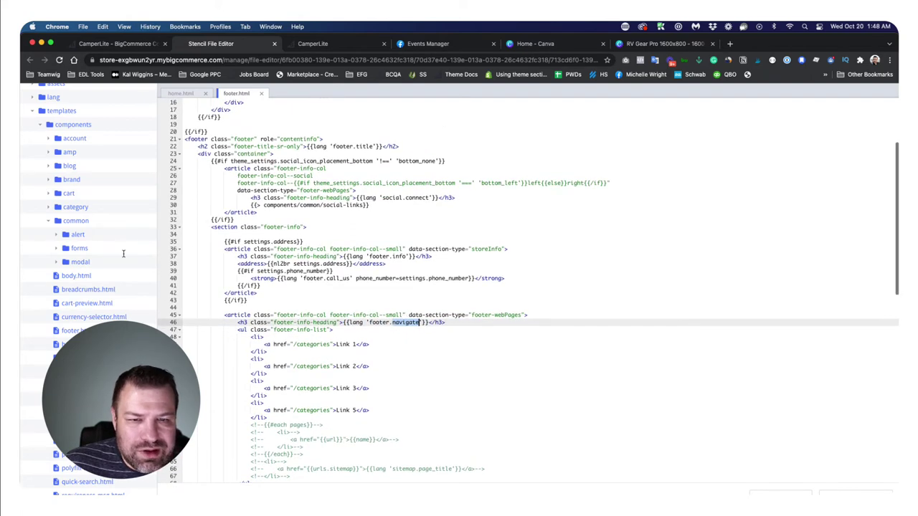
Expand the theme's lang folder to show its language files.
scroll(124, 253, up, 3)
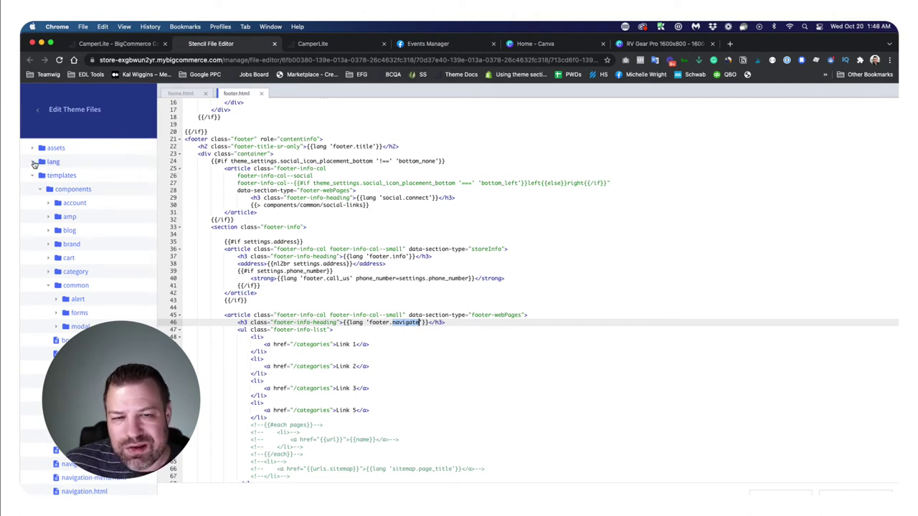
click(34, 163)
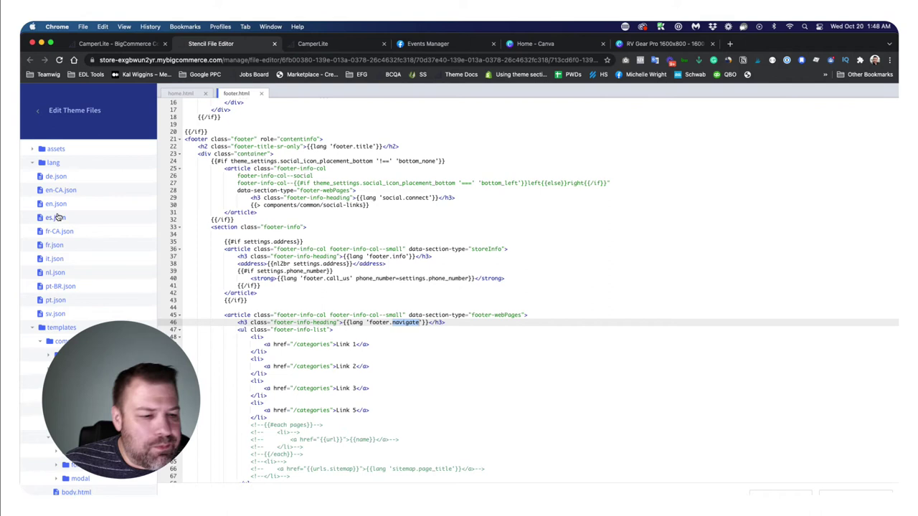
scroll(57, 215, down, 1)
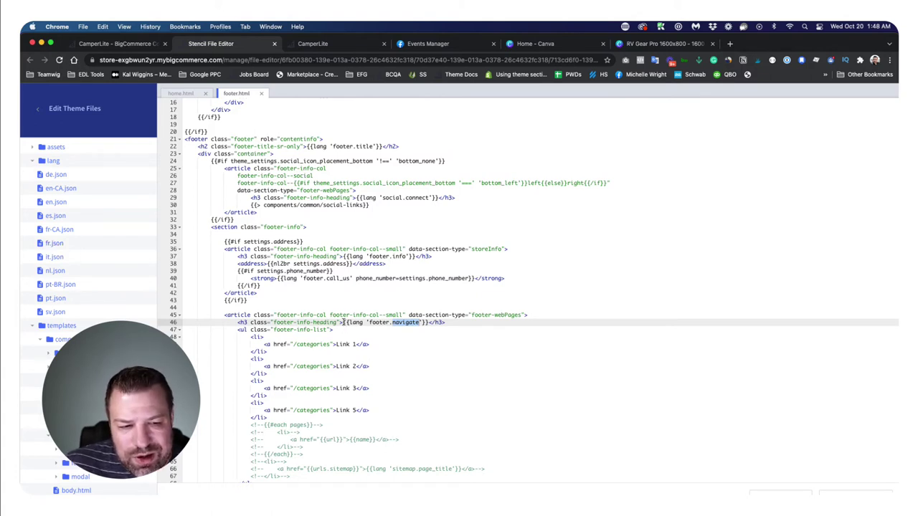
Try hard-coding Browse in front of {{lang 'footer.navigate'}} in the Navigate column's h3 heading, and delete it again.
click(343, 322)
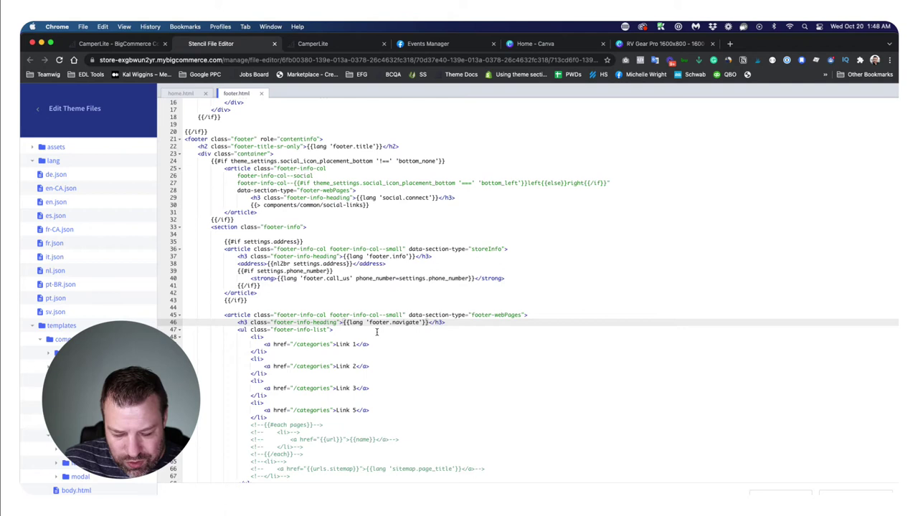
text(Brows)
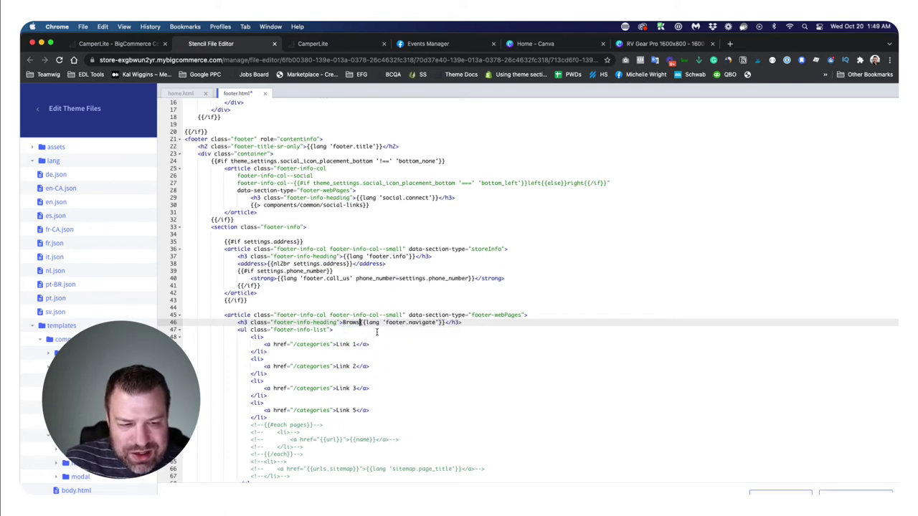
text(e)
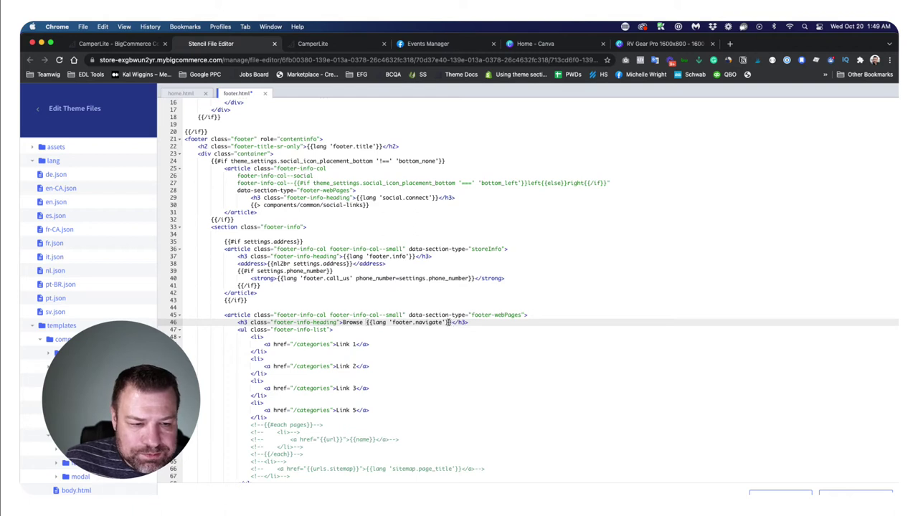
drag(343, 323, 364, 323)
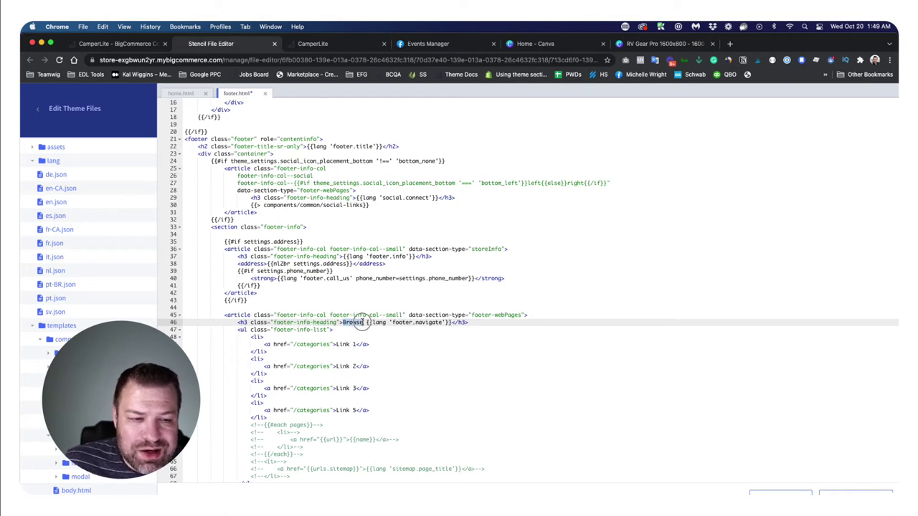
key(BackSpace)
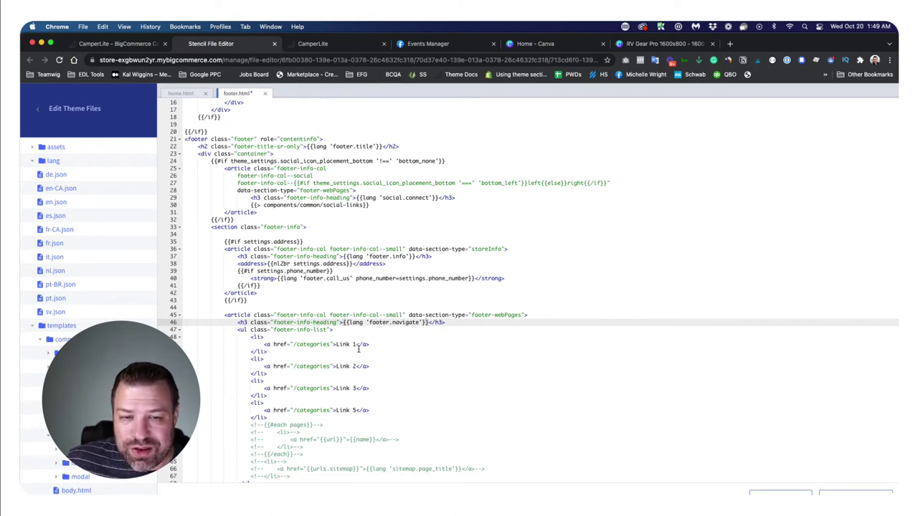
Open the en.json language file and search it for footer, cycling through the matches.
scroll(358, 348, down, 3)
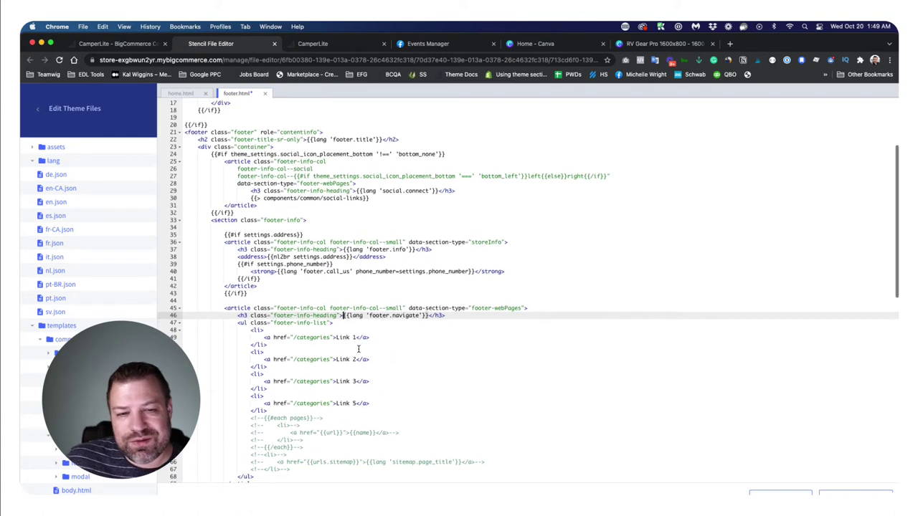
scroll(358, 348, up, 3)
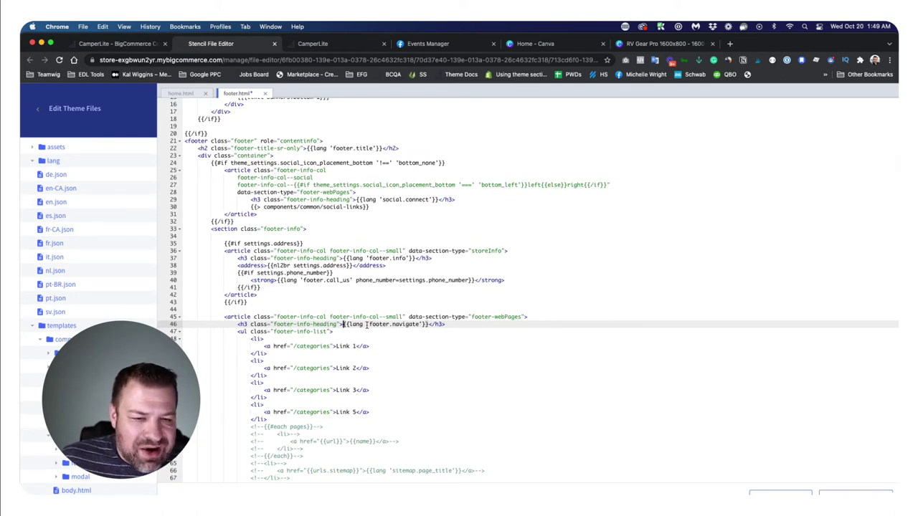
click(54, 203)
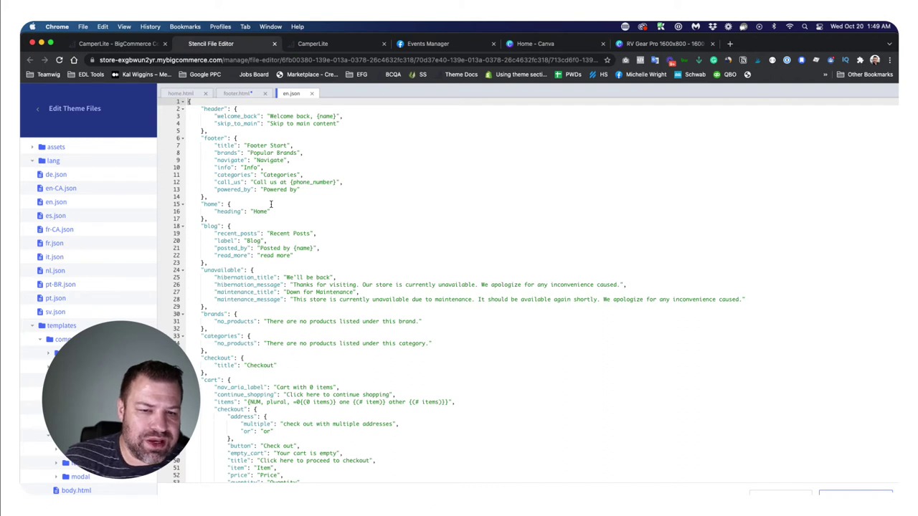
click(294, 205)
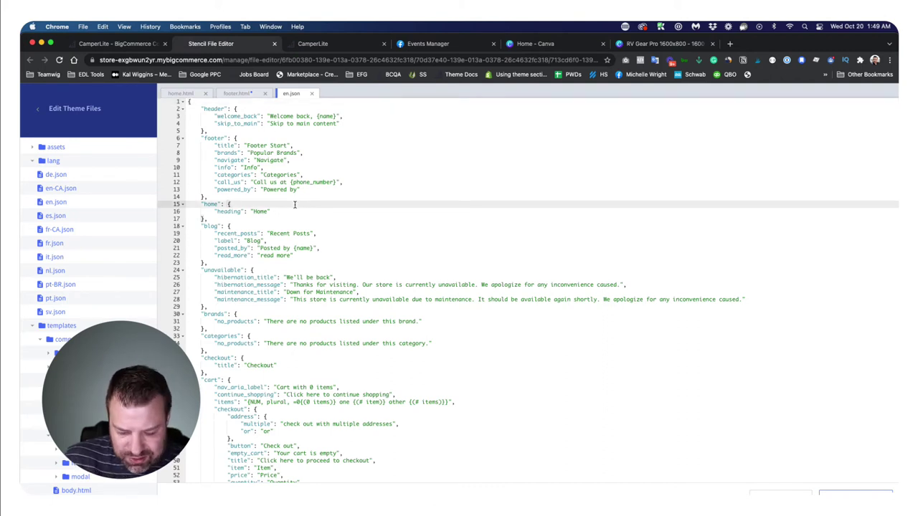
key(super+f)
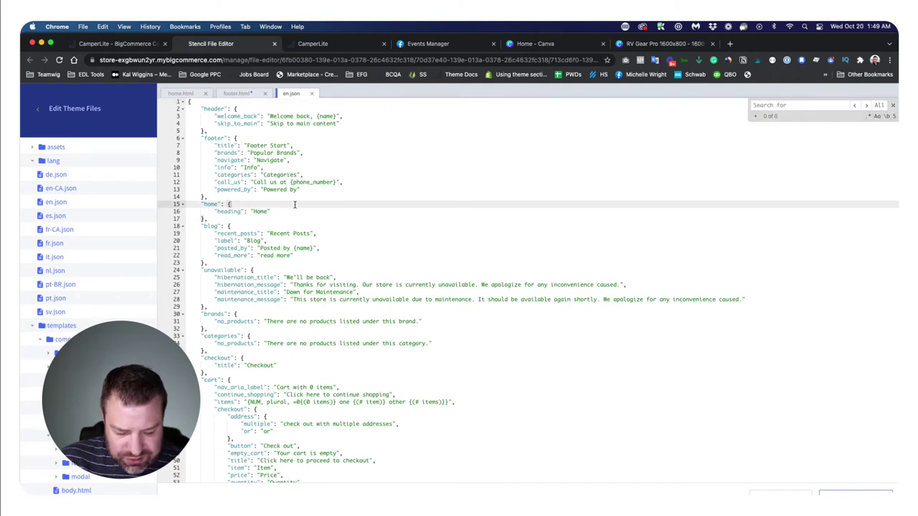
text(footer)
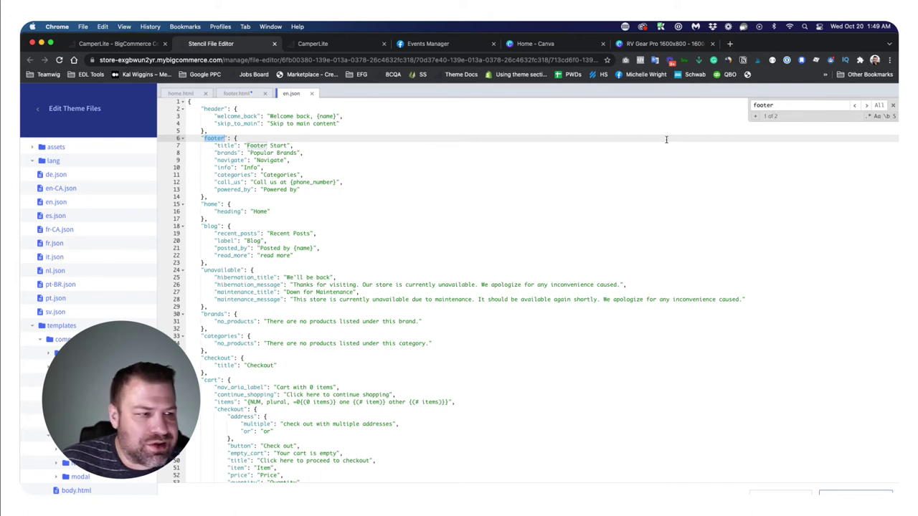
click(866, 106)
click(865, 105)
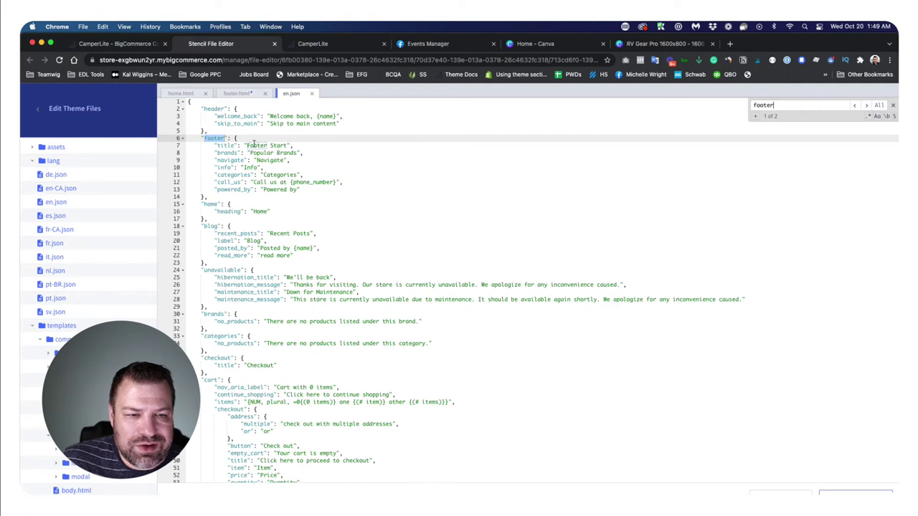
Compare the footer.navigate reference in footer.html with the navigate key in the footer section of en.json.
click(240, 93)
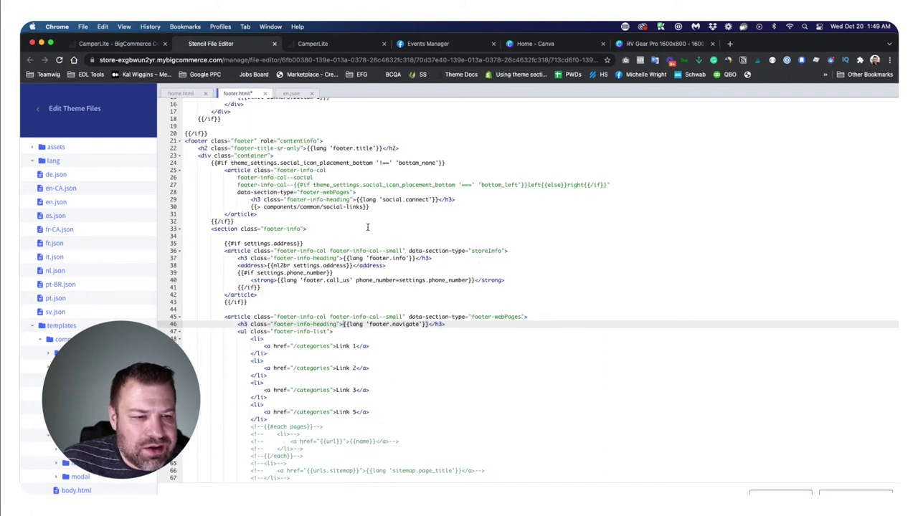
double_click(403, 324)
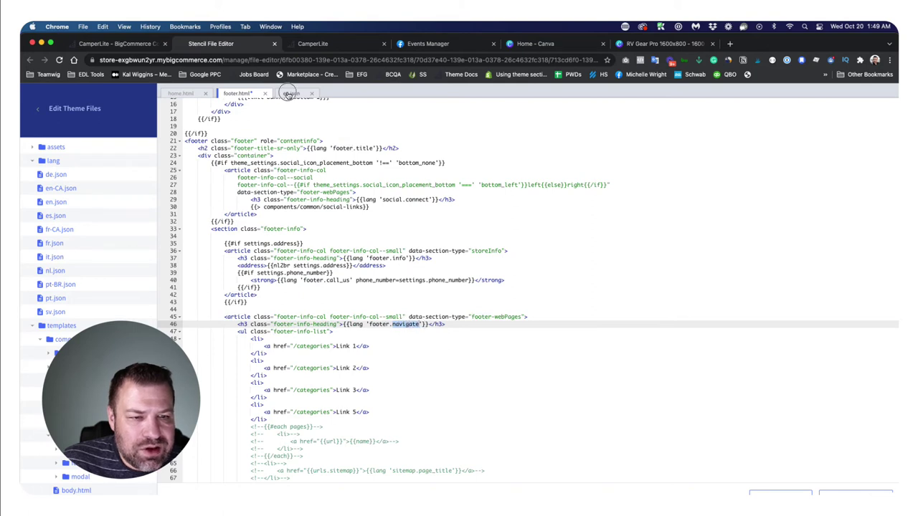
click(290, 93)
double_click(206, 137)
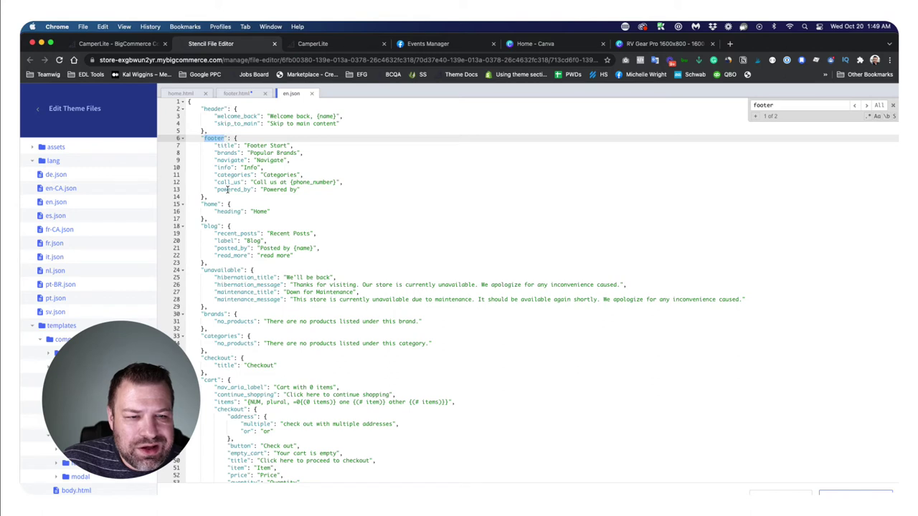
double_click(220, 160)
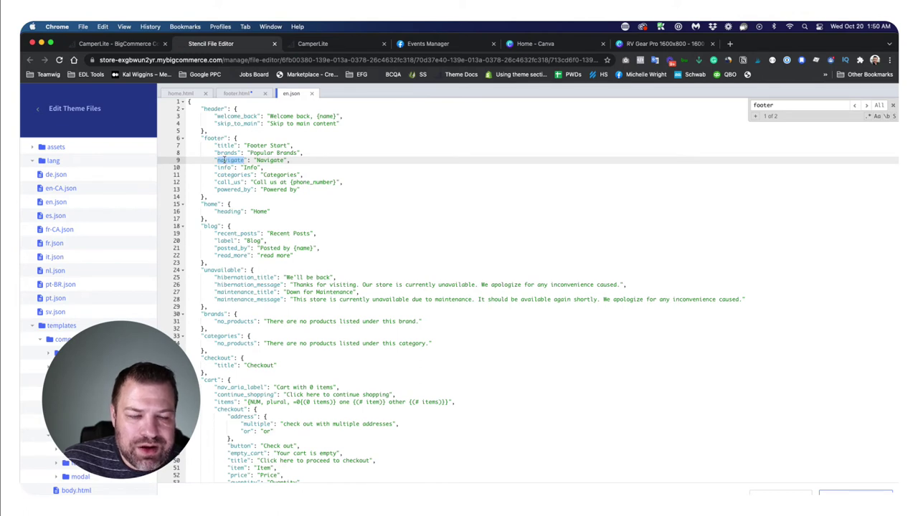
Set the value of the navigate key in en.json's footer section to Browse.
drag(256, 160, 283, 159)
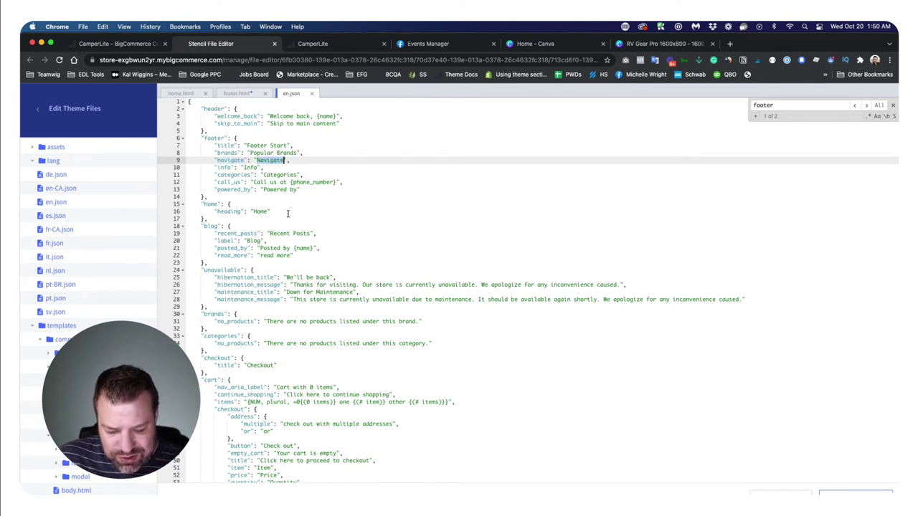
text(Brows)
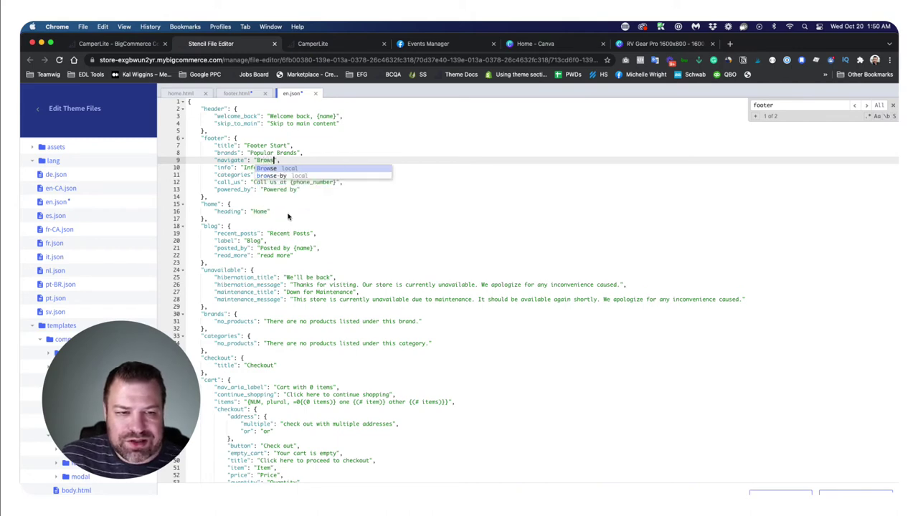
text(e)
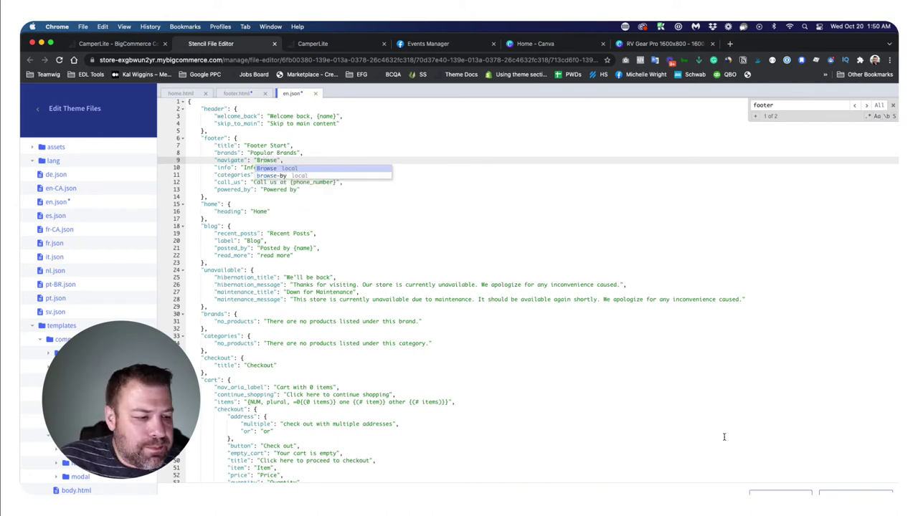
Save and apply the file changes to the store, and check the footer's link column heading on the reloaded CamperLite storefront.
click(781, 493)
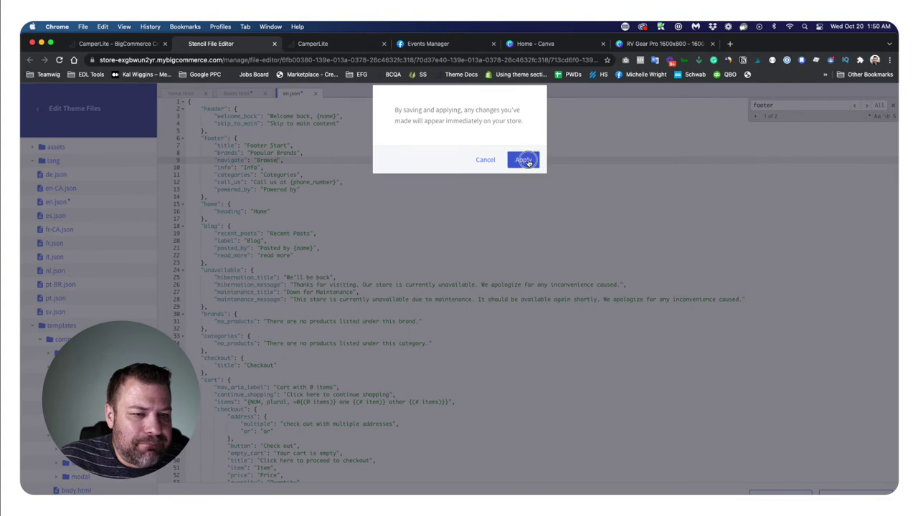
click(523, 158)
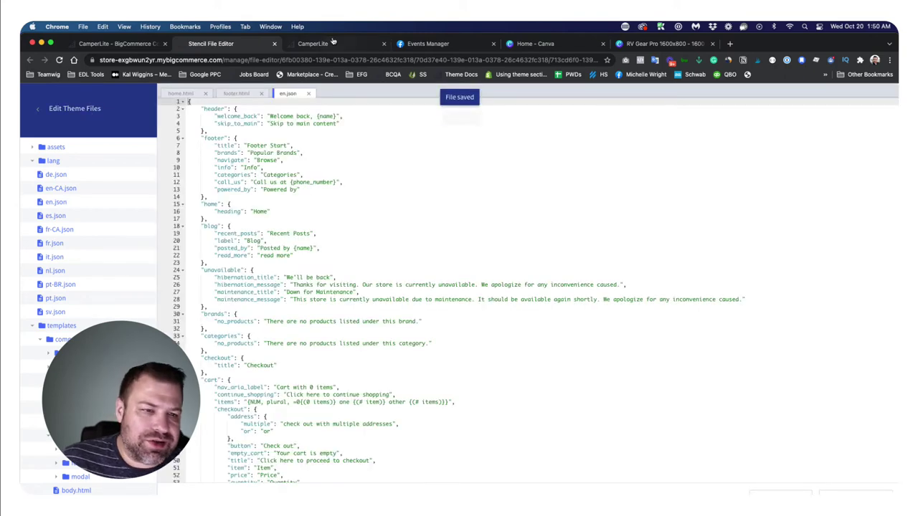
click(316, 43)
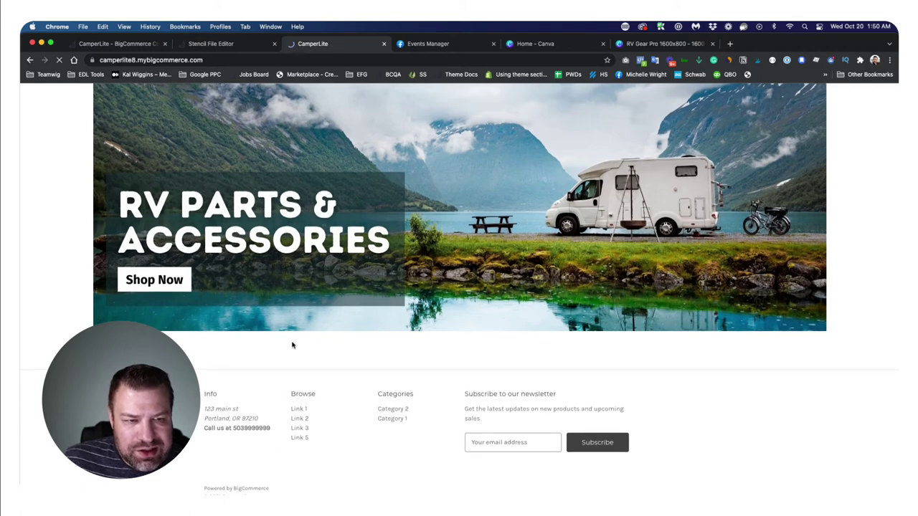
Return to footer.html and insert BrOwSE! in front of {{lang 'footer.title'}} in the footer's h2 title.
click(234, 44)
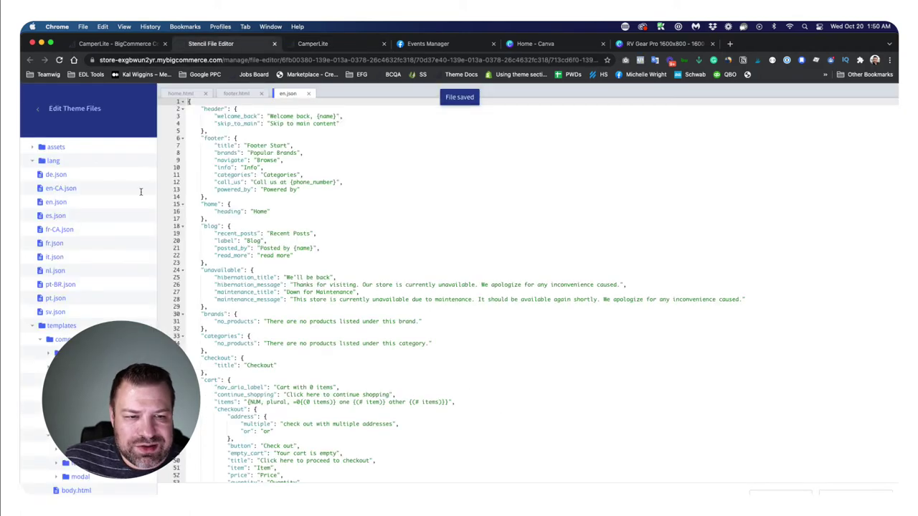
click(236, 93)
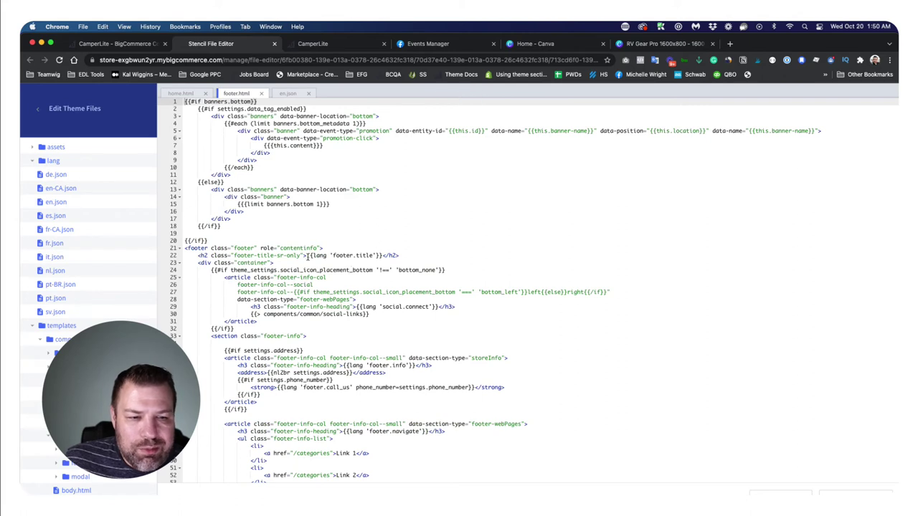
click(307, 255)
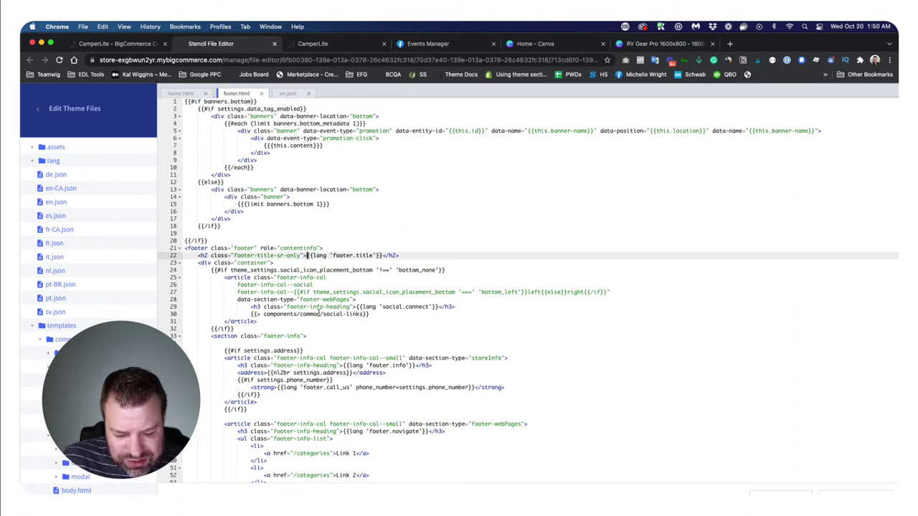
text(browse)
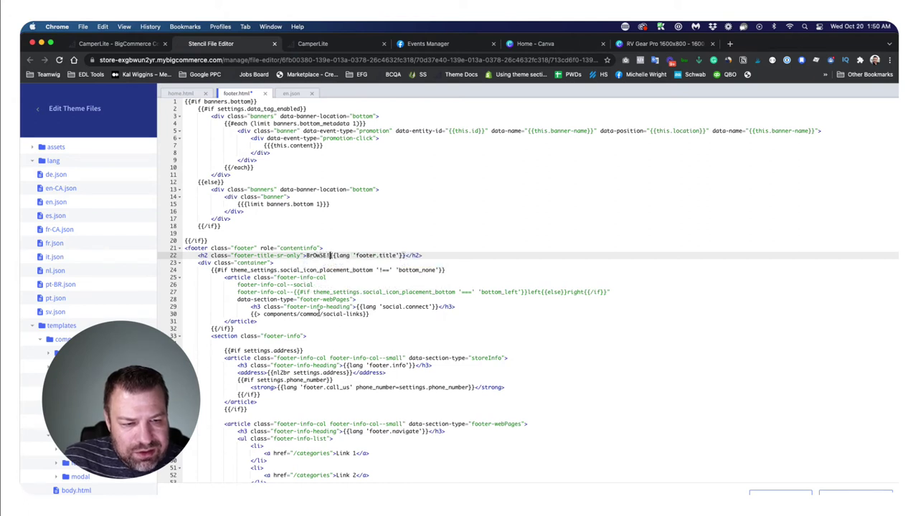
Remove {{lang 'footer.title'}} after BrOwSE! in the footer's h2 title.
key(shift+Right)
key(shift+Right)
key(shift+Right)
key(shift+Right)
key(shift+Right)
key(shift+Right)
key(shift+Right)
key(shift+Right)
key(shift+Right)
key(shift+Right)
key(shift+Right)
key(shift+Right)
key(shift+Right)
key(shift+Right)
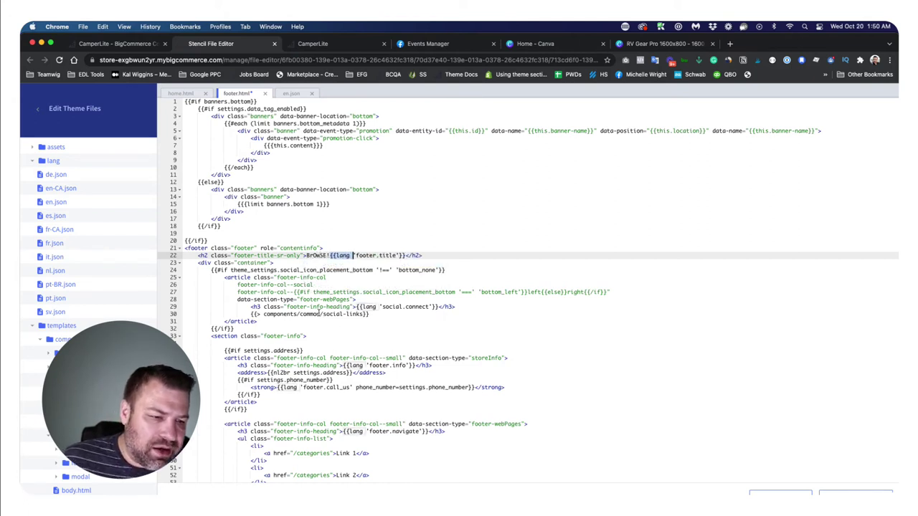
key(shift+Right)
key(shift+Right)
key(shift+Right)
key(shift+Right)
key(shift+Right)
key(shift+Right)
key(shift+Right)
key(shift+Right)
key(shift+Right)
key(BackSpace)
key(super+c)
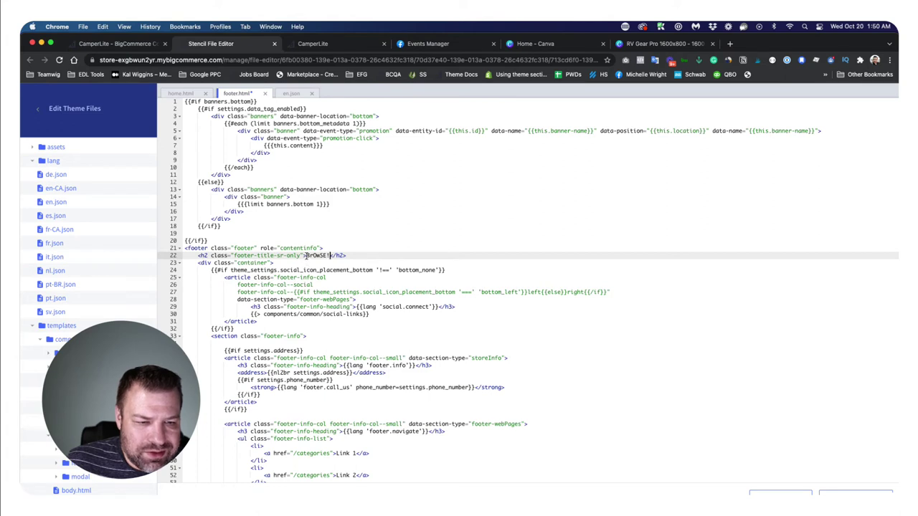
Restore {{lang 'footer.title'}} as the h2 title and replace {{lang 'footer.navigate'}} in the footer-webPages h3 heading with BrOwSE!
drag(305, 255, 331, 256)
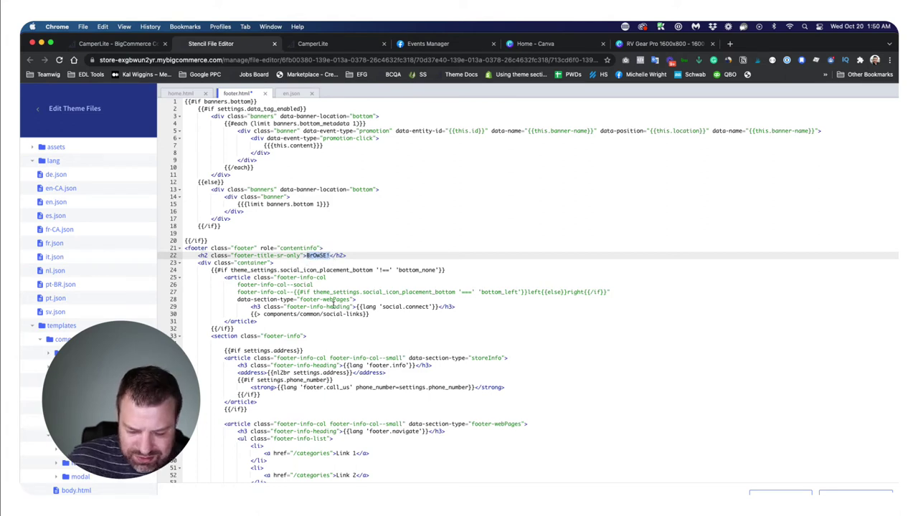
key(super+v)
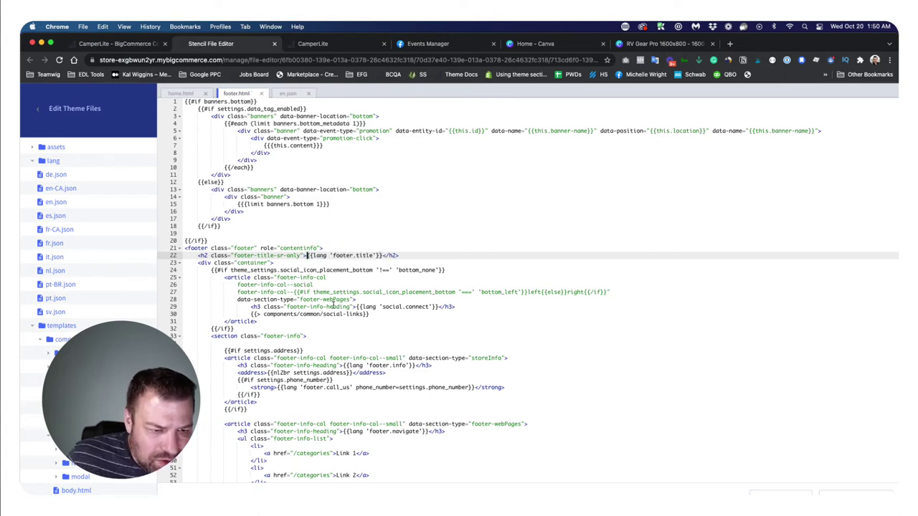
scroll(327, 372, down, 3)
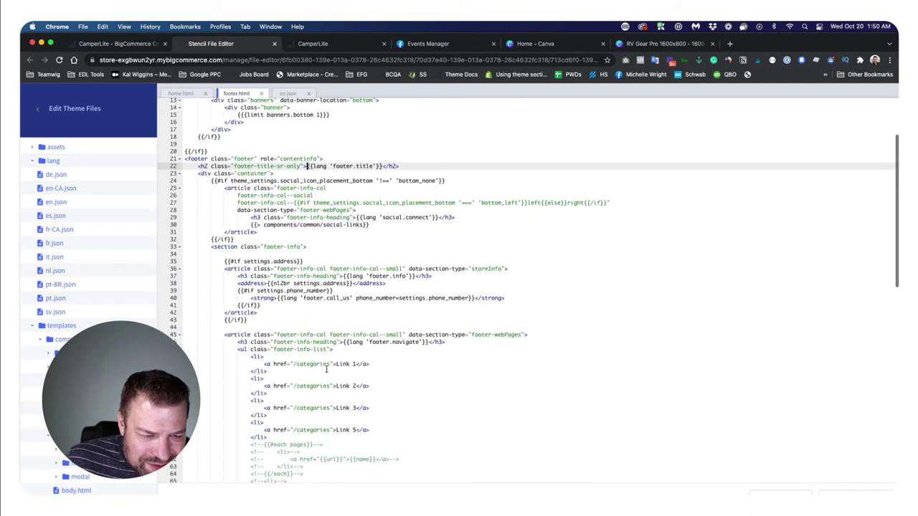
click(357, 342)
drag(343, 342, 428, 343)
text(BrOwSE!)
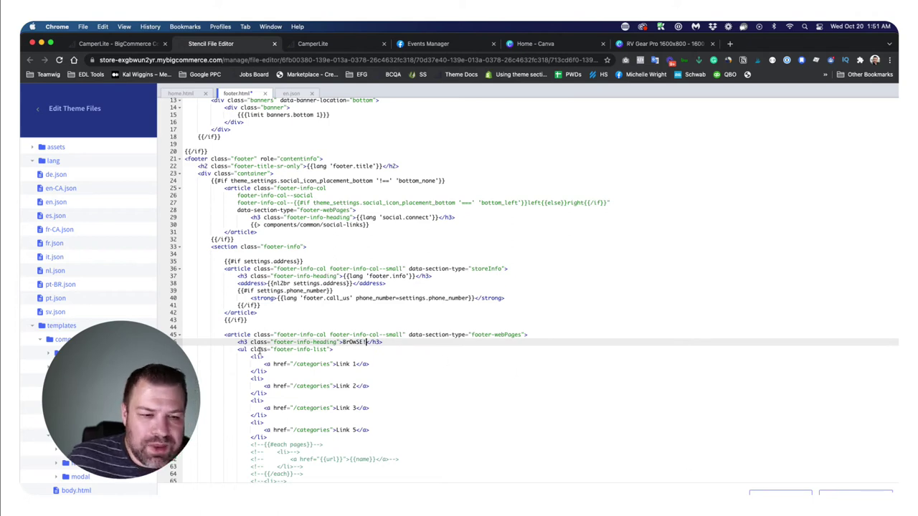
Compare the hard-coded Link 5 list item with the {{#each categories}} loop in the footer-categories column.
scroll(340, 351, down, 5)
scroll(340, 351, down, 3)
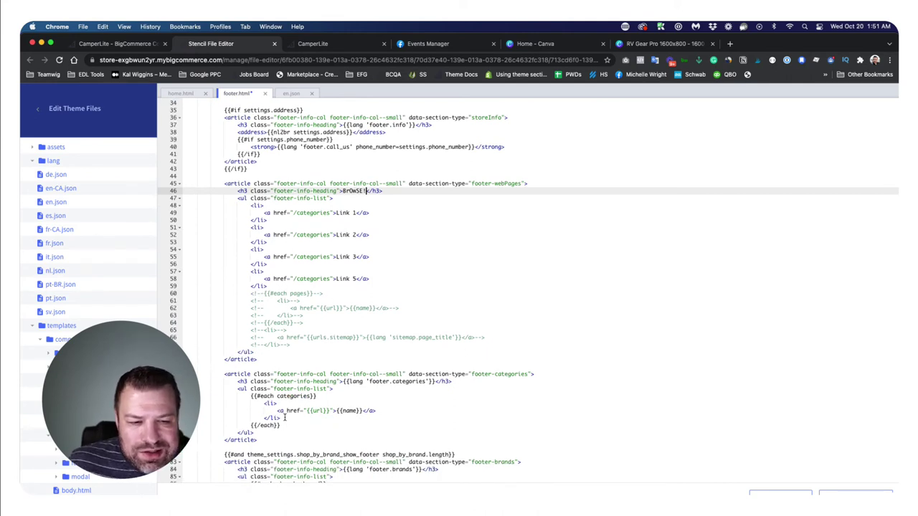
drag(269, 285, 251, 271)
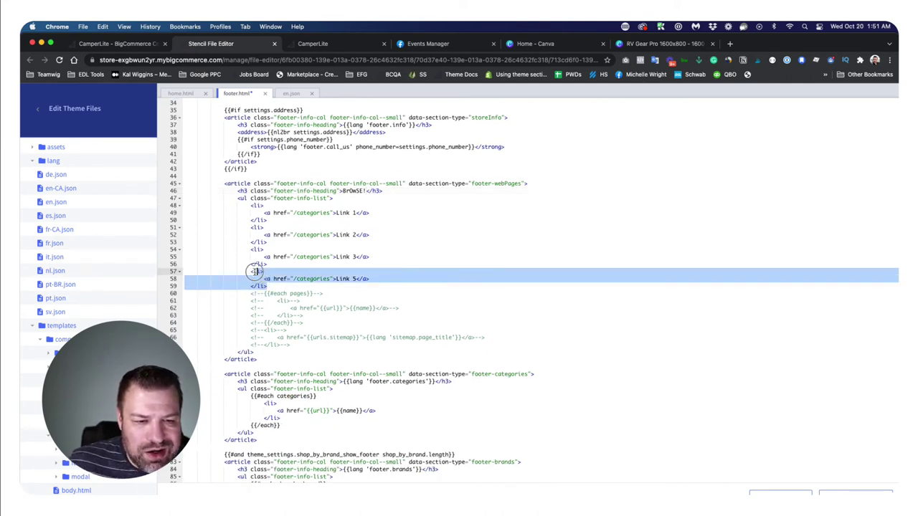
drag(281, 427, 251, 396)
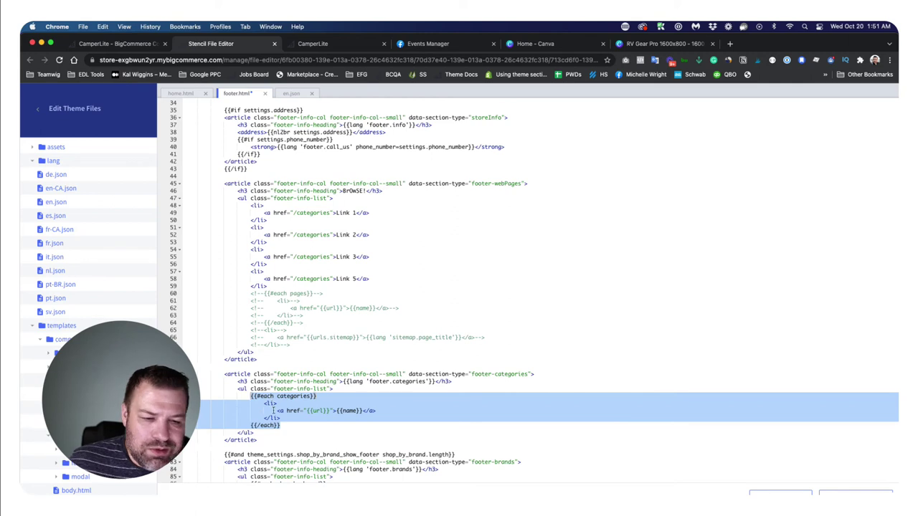
scroll(273, 409, down, 5)
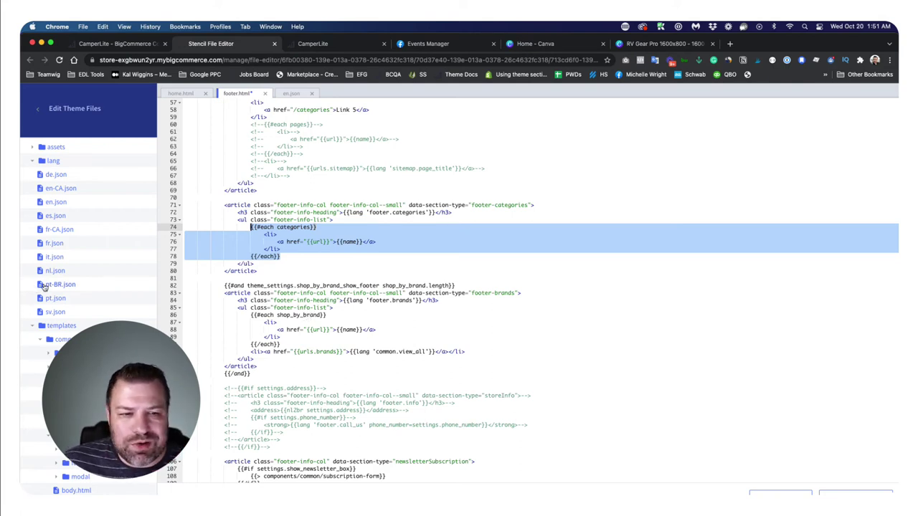
click(379, 243)
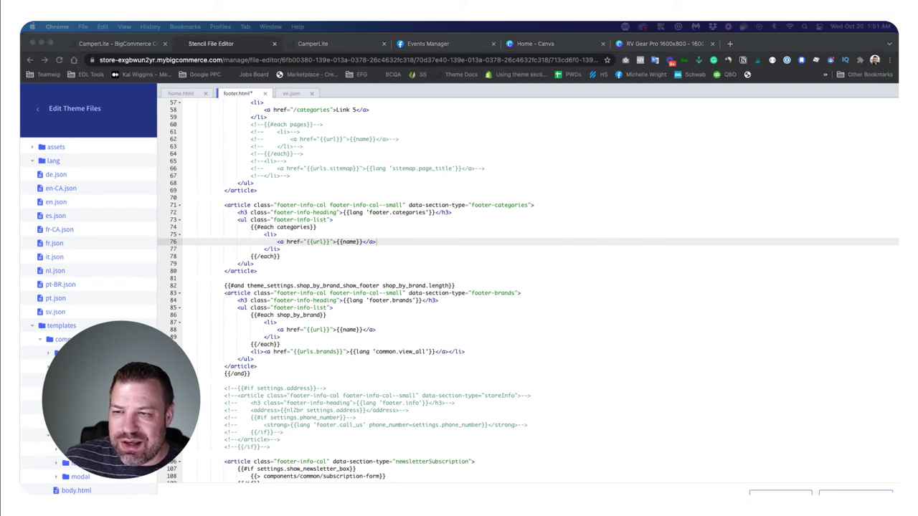
Try to comment out only the {{#each categories}} loop in the footer-categories column and add an empty line below it.
click(332, 228)
drag(281, 257, 250, 228)
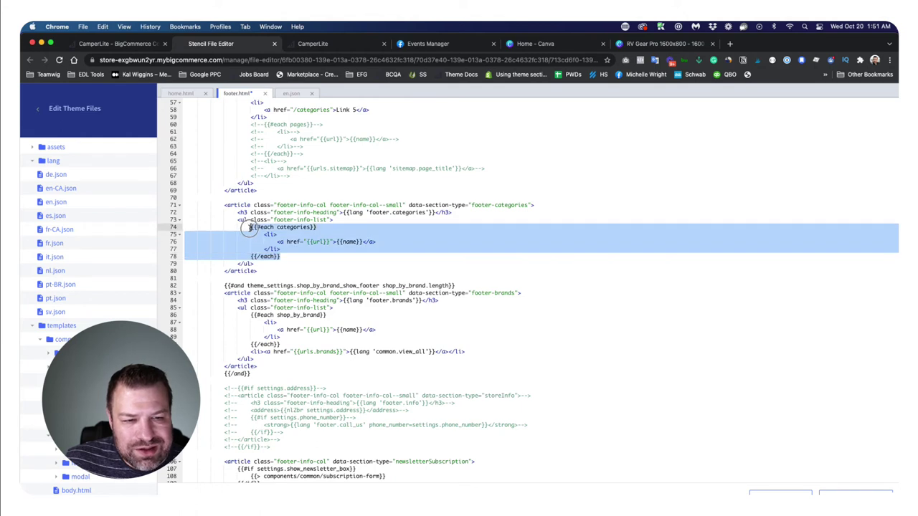
key(super+slash)
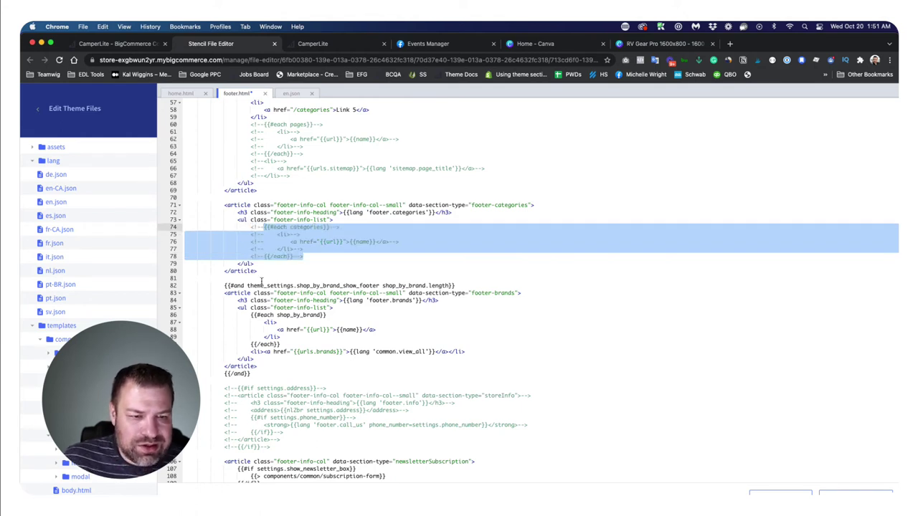
key(Right)
key(Return)
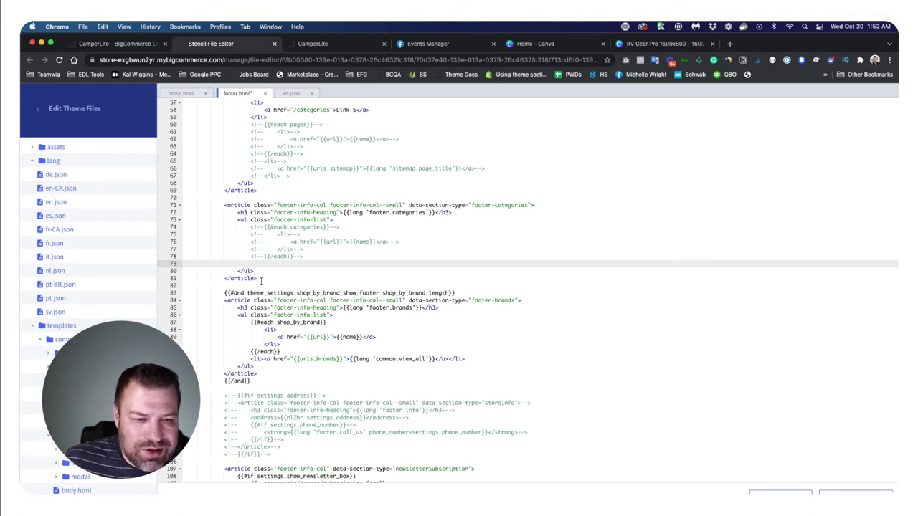
key(super+z)
key(super+z)
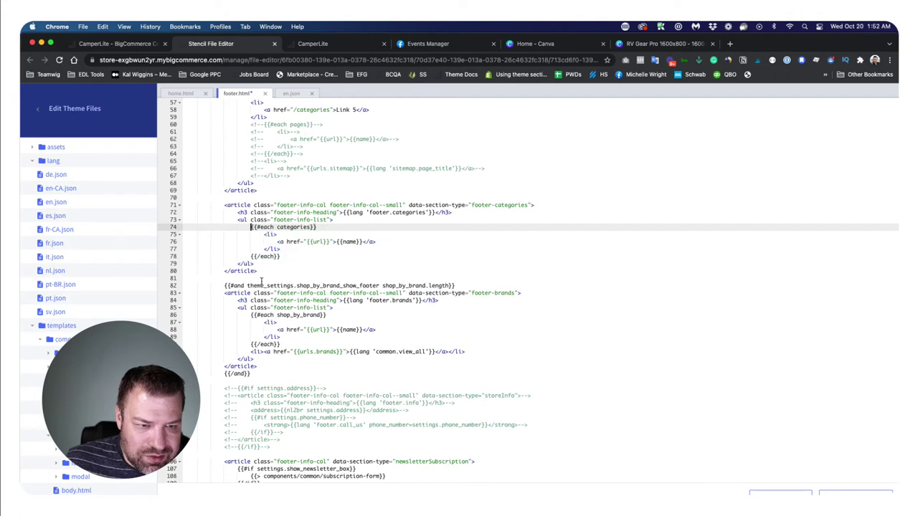
Comment out the entire footer-info-list ul block in the footer-categories article.
key(Down)
key(Down)
key(Down)
key(Down)
key(Down)
key(End)
key(shift+Up)
key(shift+Up)
key(shift+Up)
key(shift+Up)
key(shift+Up)
key(shift+Up)
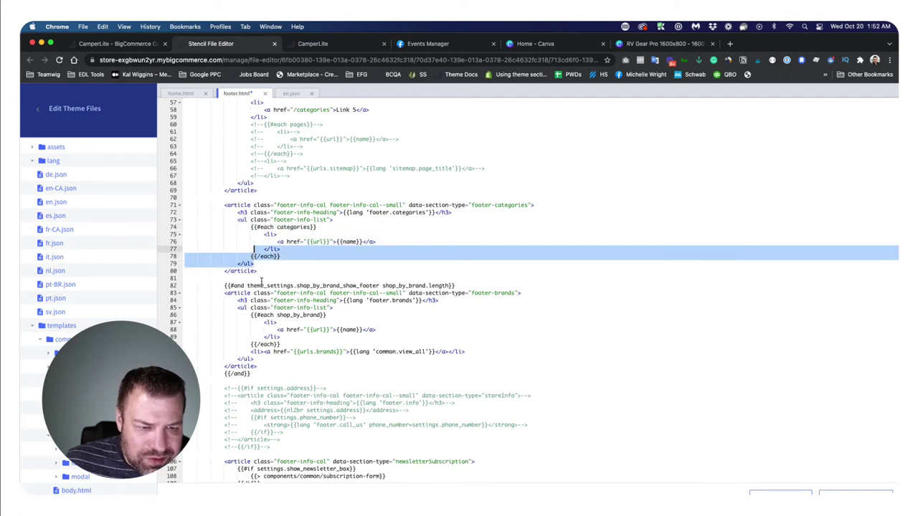
key(shift+Home)
key(super+slash)
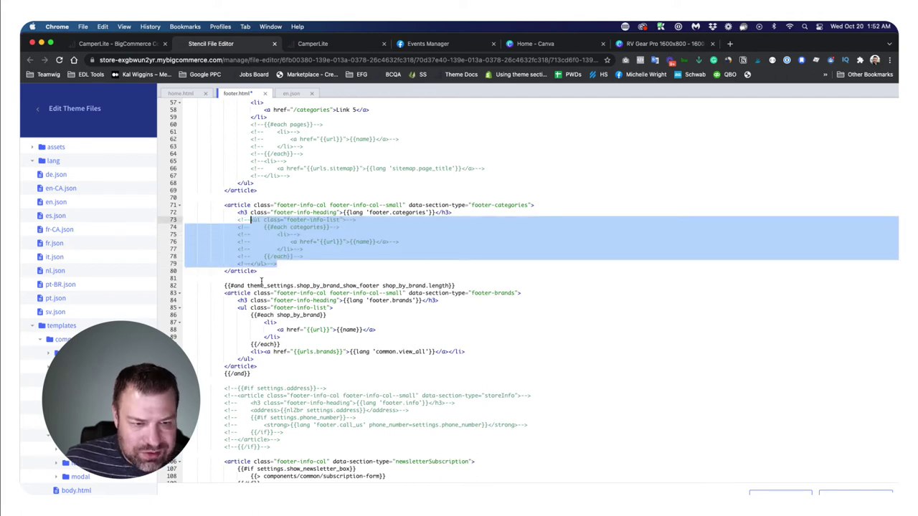
Add {{{region name="footer_categories--global"}}} on a new line below the commented-out list in the footer-categories article.
key(Right)
key(Return)
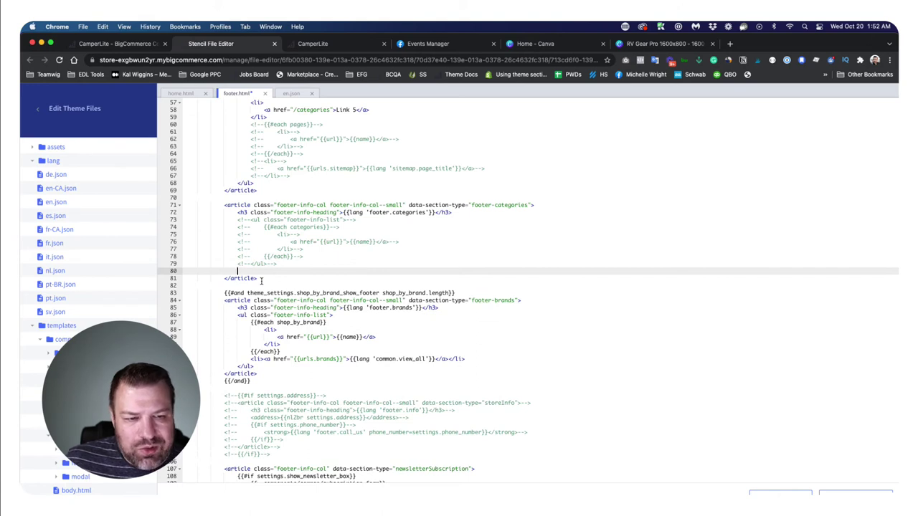
text({{{region name="header_bottom--global"}}})
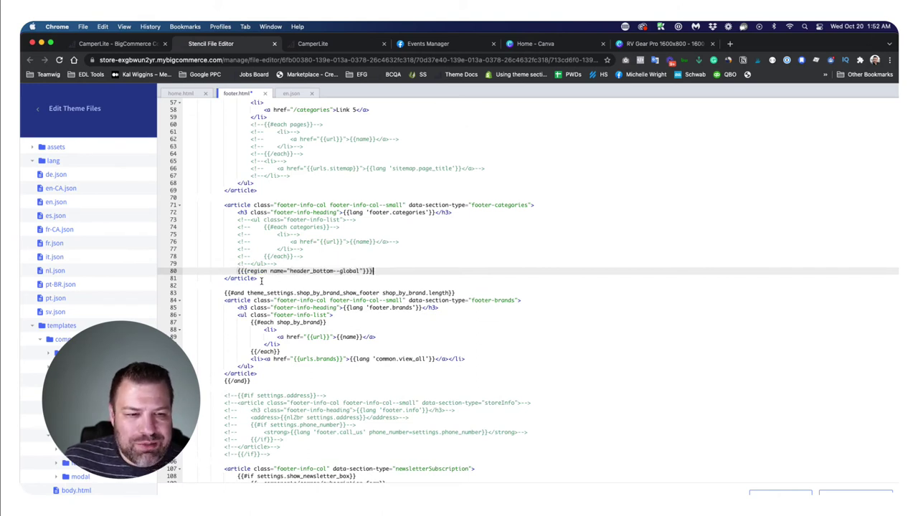
drag(289, 271, 334, 271)
text(footer)
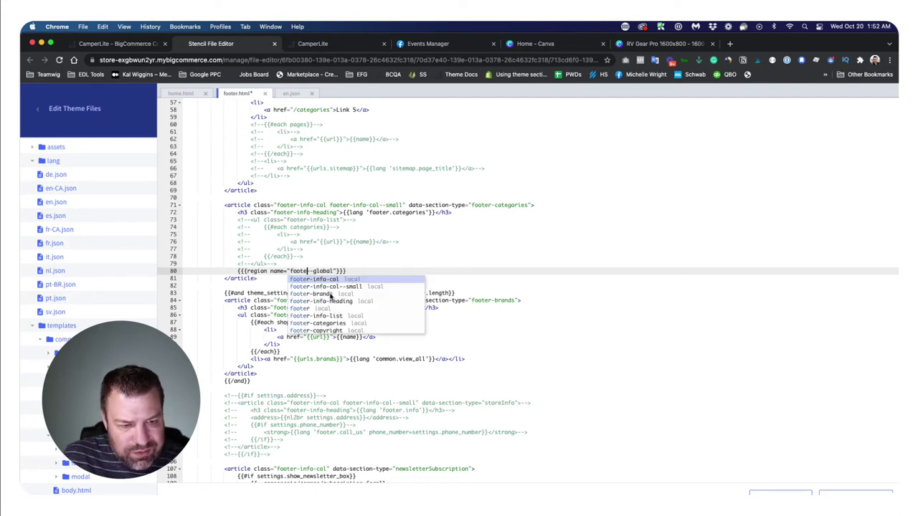
text(_categories)
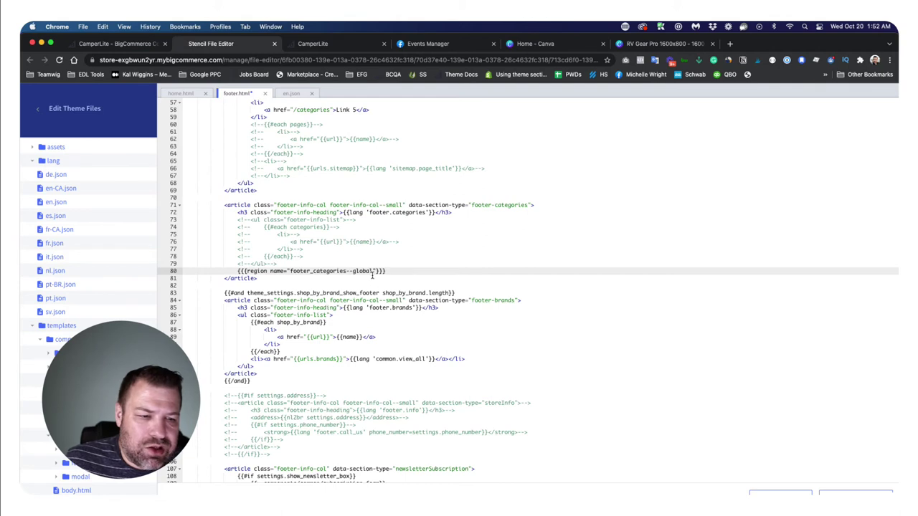
click(393, 271)
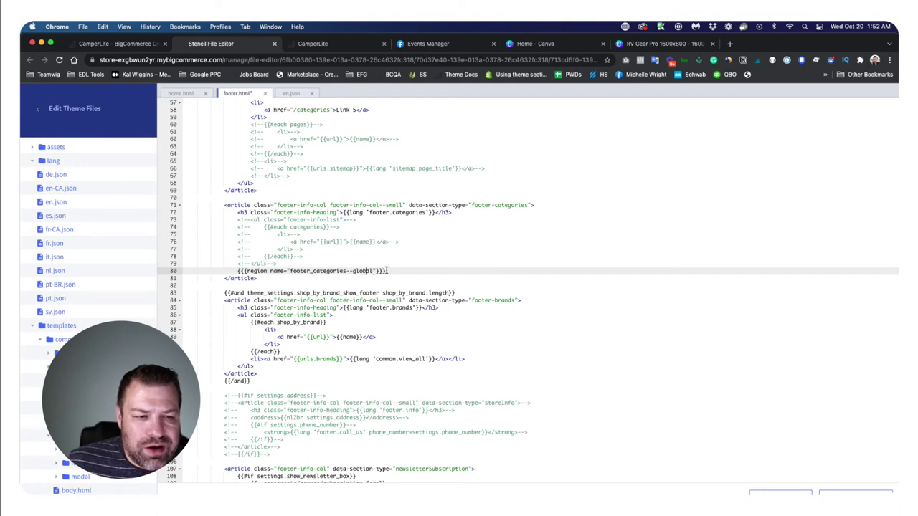
drag(386, 271, 237, 271)
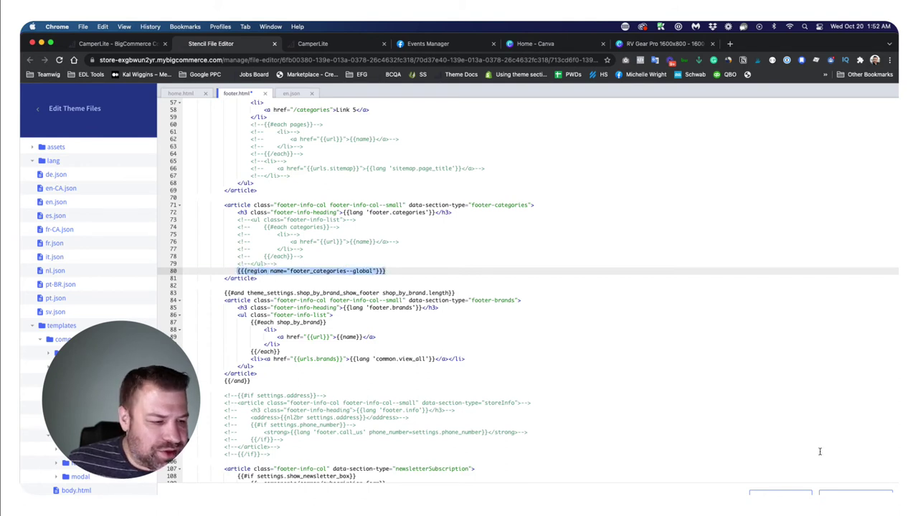
Save footer.html and apply the file changes to the store.
scroll(816, 475, down, 1)
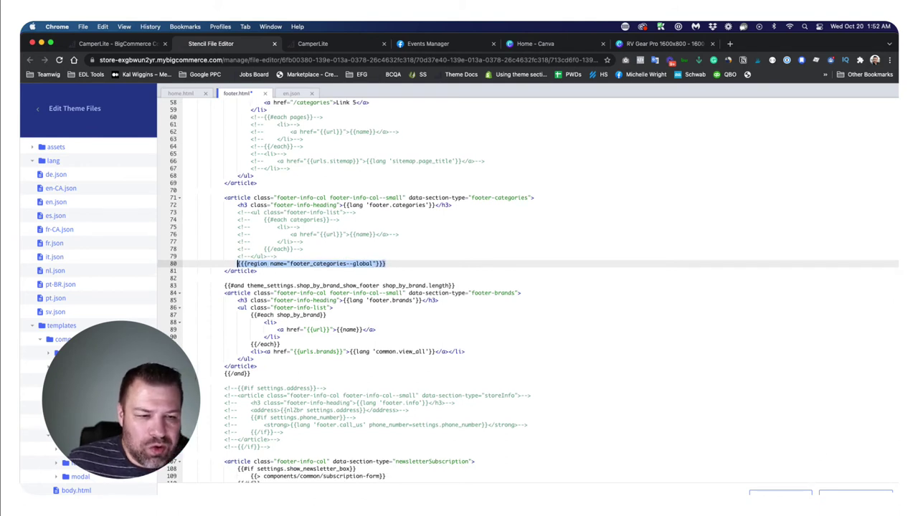
click(789, 494)
click(522, 159)
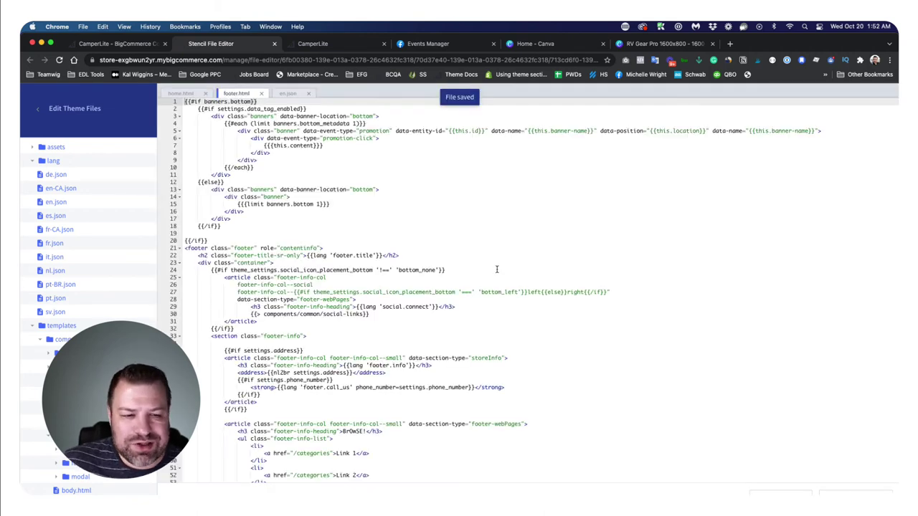
Switch to the CamperLite store admin and open the current theme from My Themes in Page Builder.
click(129, 46)
click(62, 216)
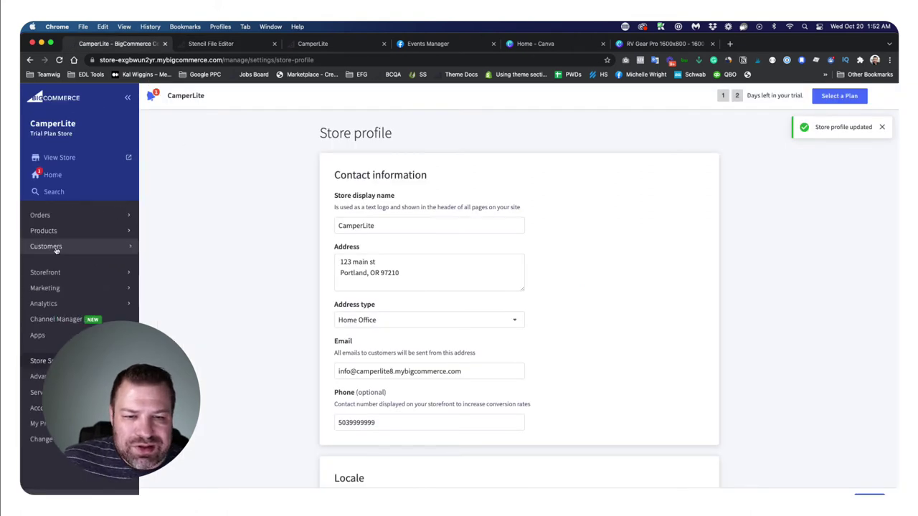
click(51, 272)
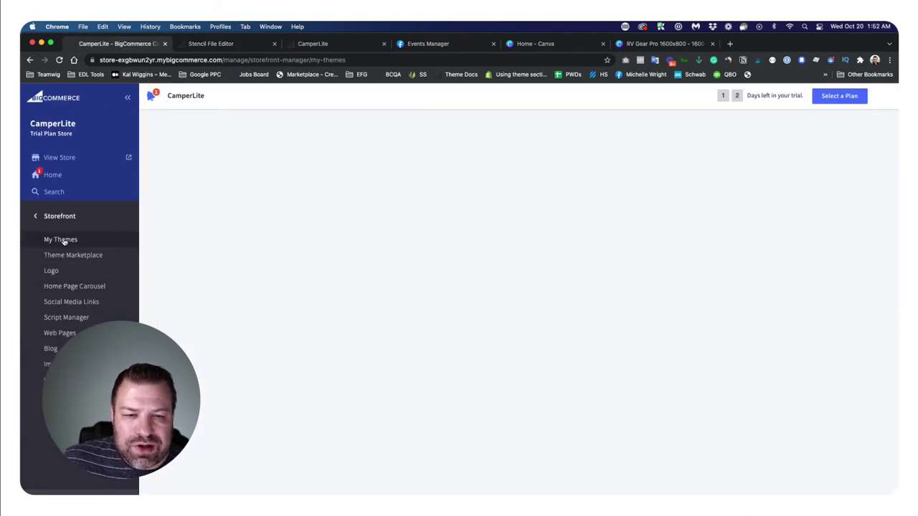
click(388, 322)
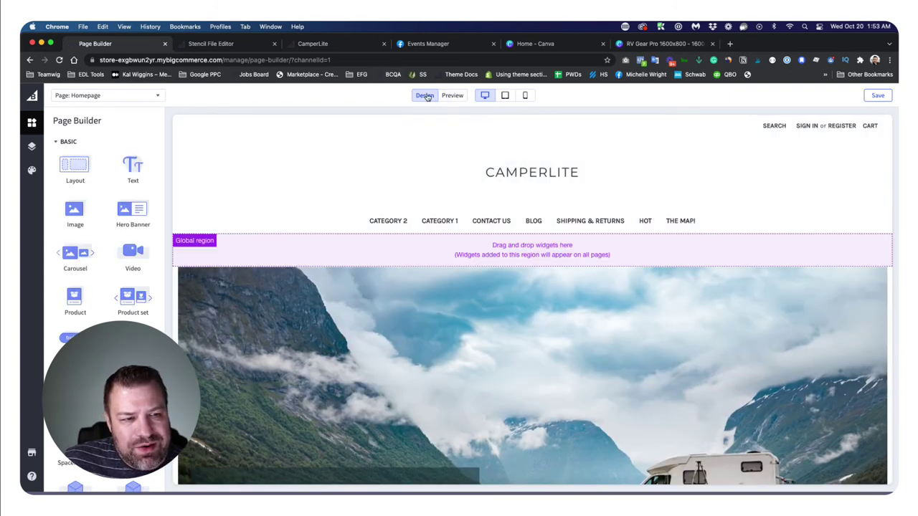
Compare the homepage in Preview and Design modes, ending in Design mode with the widget regions.
click(452, 95)
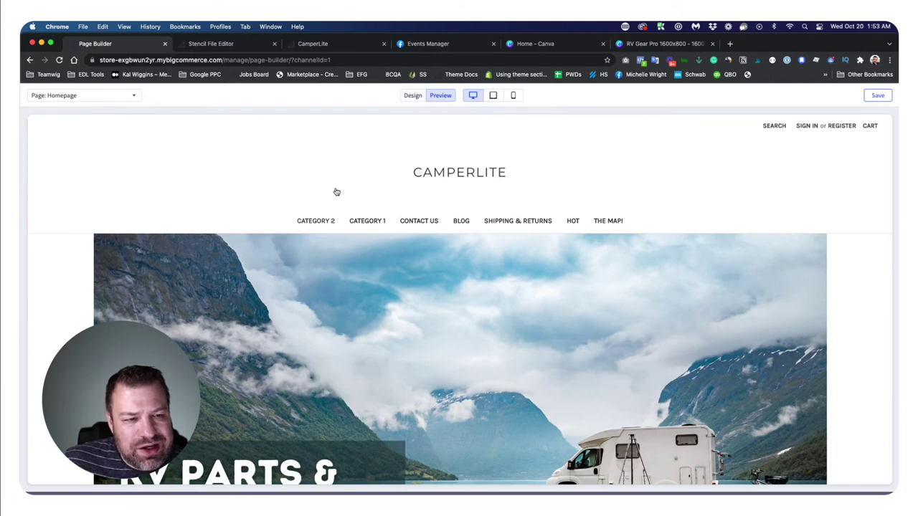
click(411, 95)
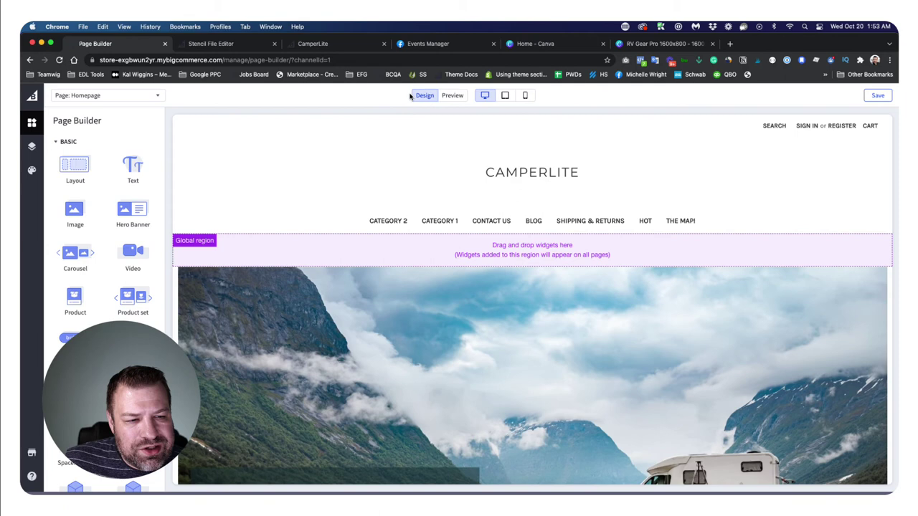
click(450, 96)
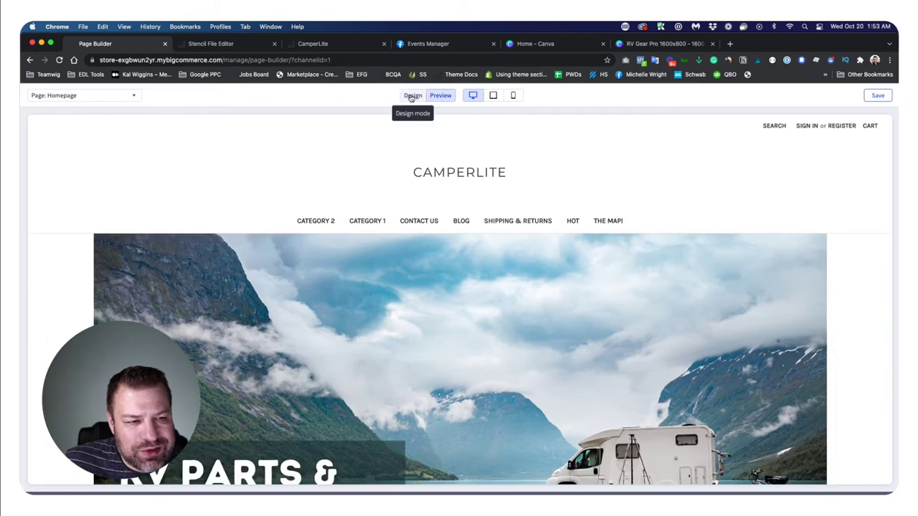
click(411, 96)
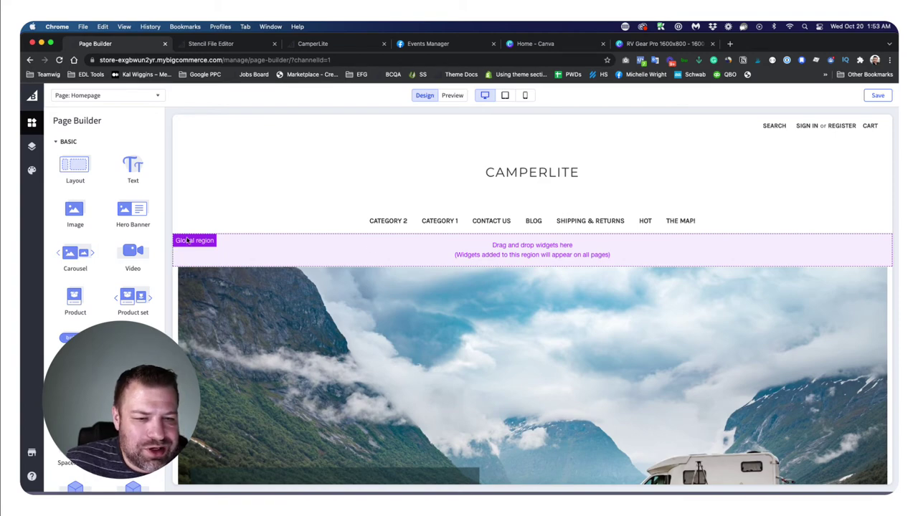
Add an Image widget to the global region under the footer's Categories heading.
scroll(475, 255, down, 10)
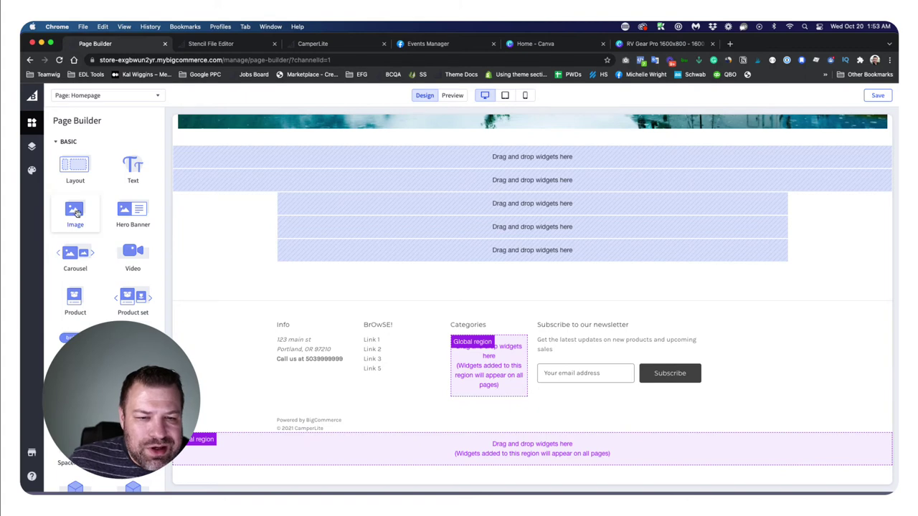
drag(76, 212, 486, 363)
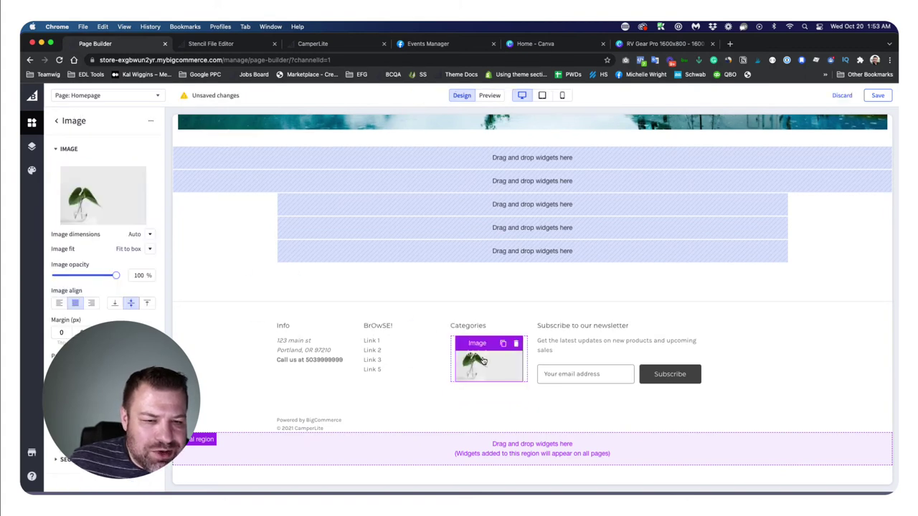
mouse_move(485, 363)
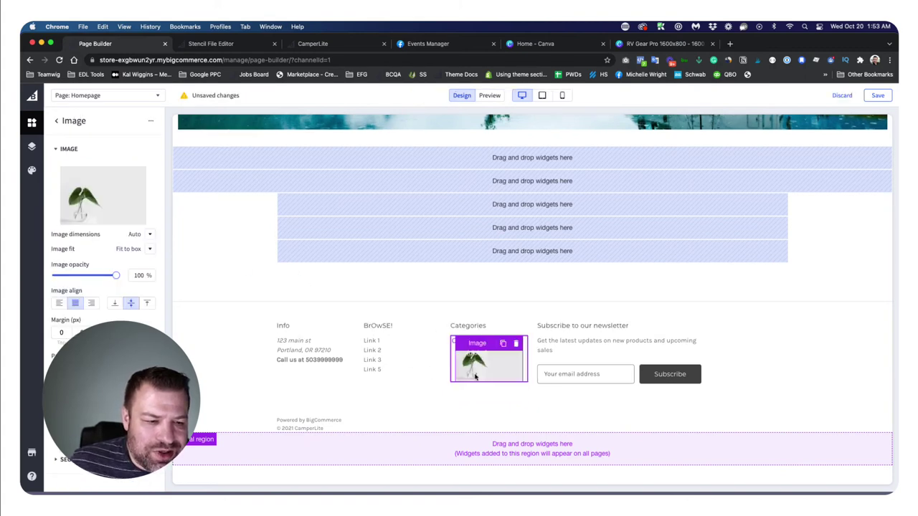
Delete the Image widget and its leftover layout from the footer's global region under Categories.
click(517, 345)
click(517, 349)
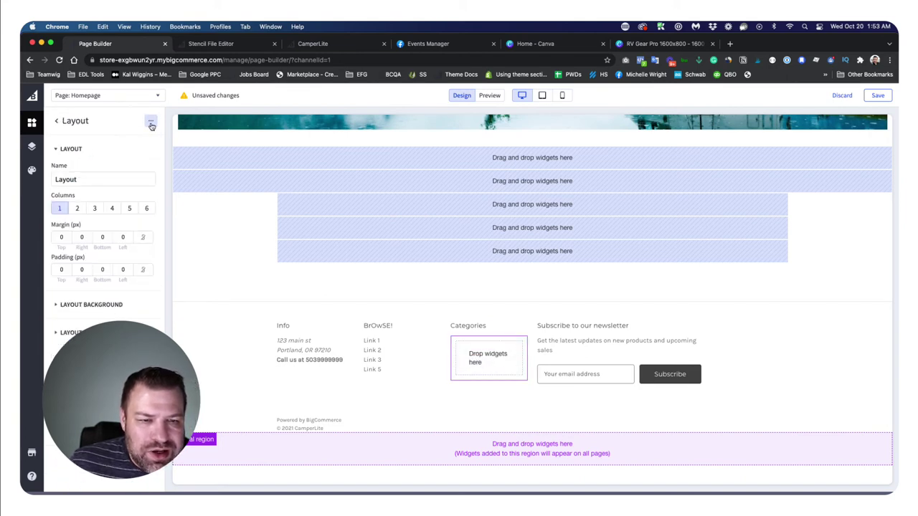
click(151, 121)
click(143, 139)
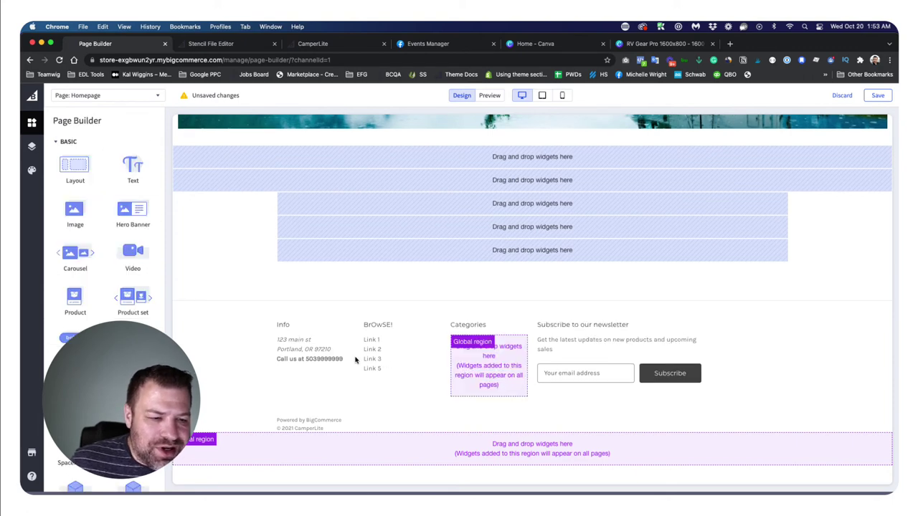
Look through the available widgets and save the homepage changes.
scroll(88, 201, down, 4)
scroll(88, 204, down, 5)
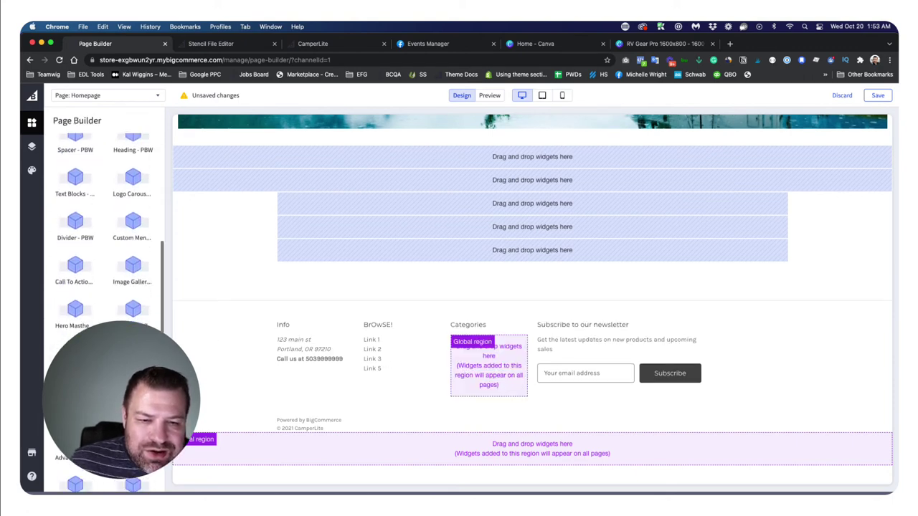
scroll(87, 204, up, 10)
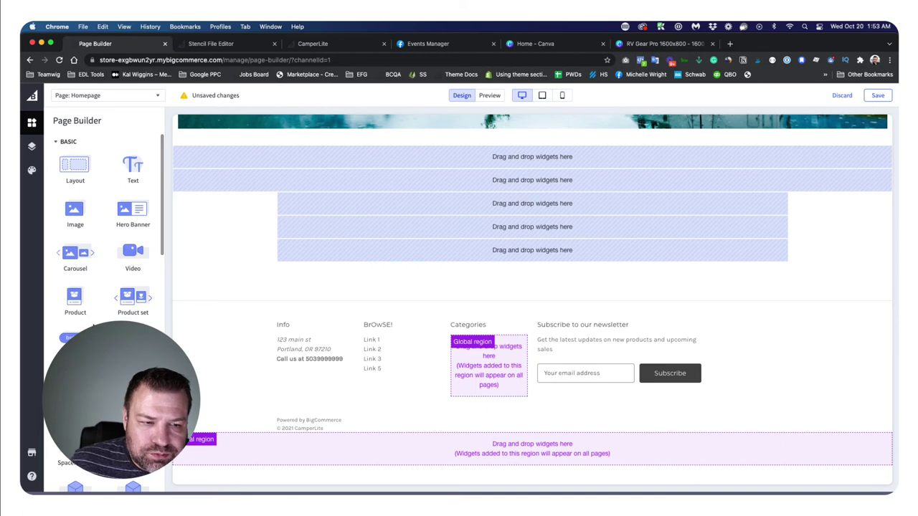
click(875, 95)
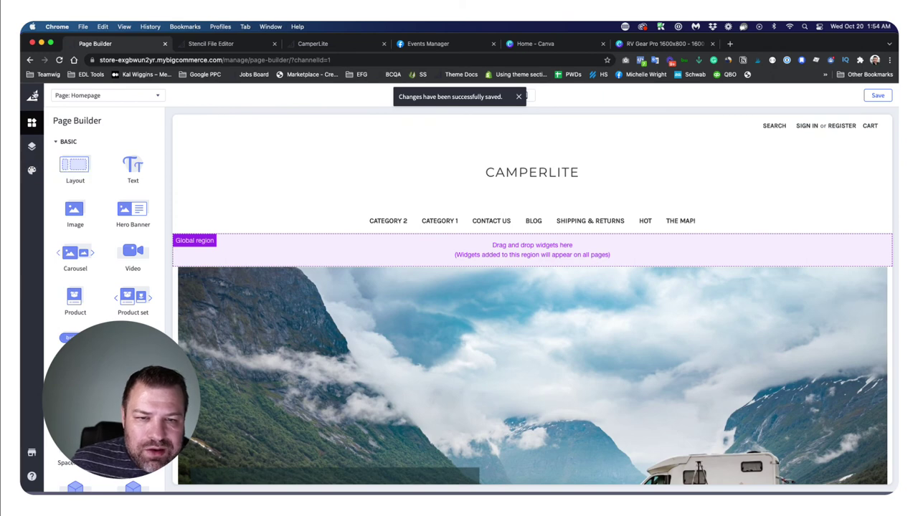
Leave Page Builder, open the Epic Page Builder Widgets app and review its enabled free and premium widgets.
click(33, 96)
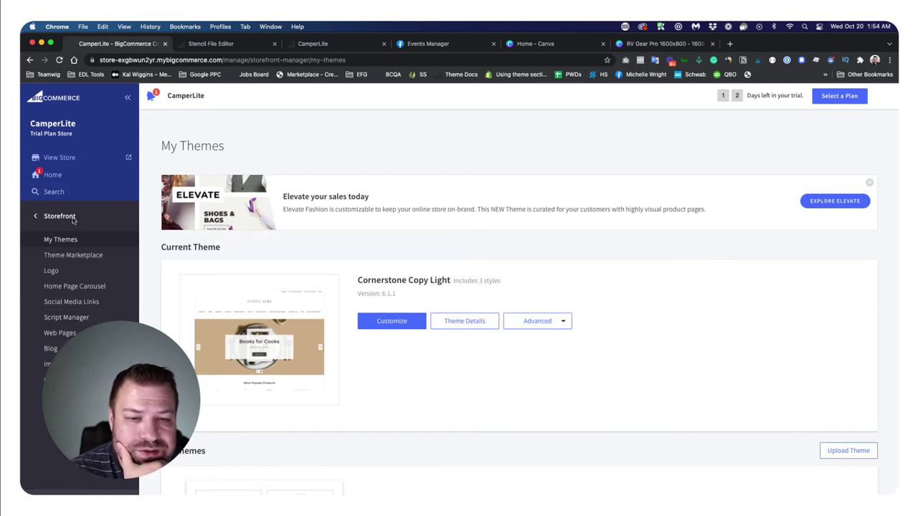
click(72, 218)
click(51, 334)
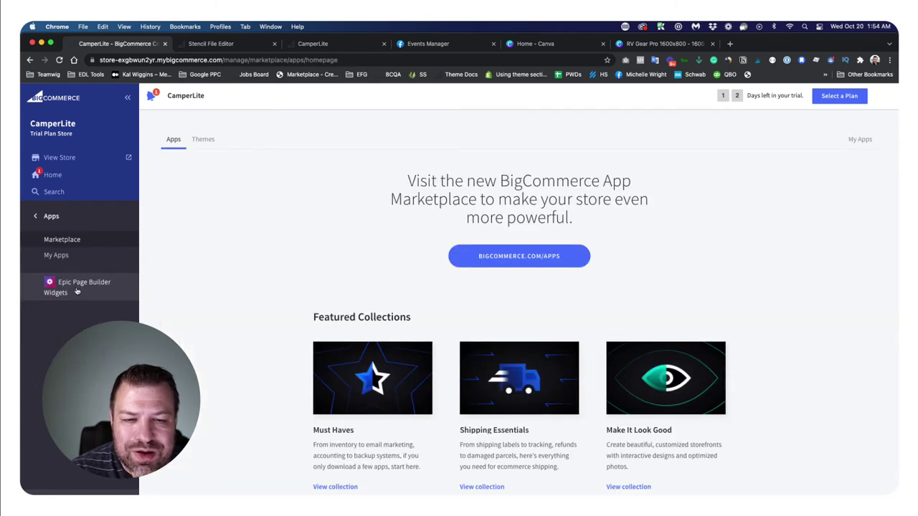
click(77, 291)
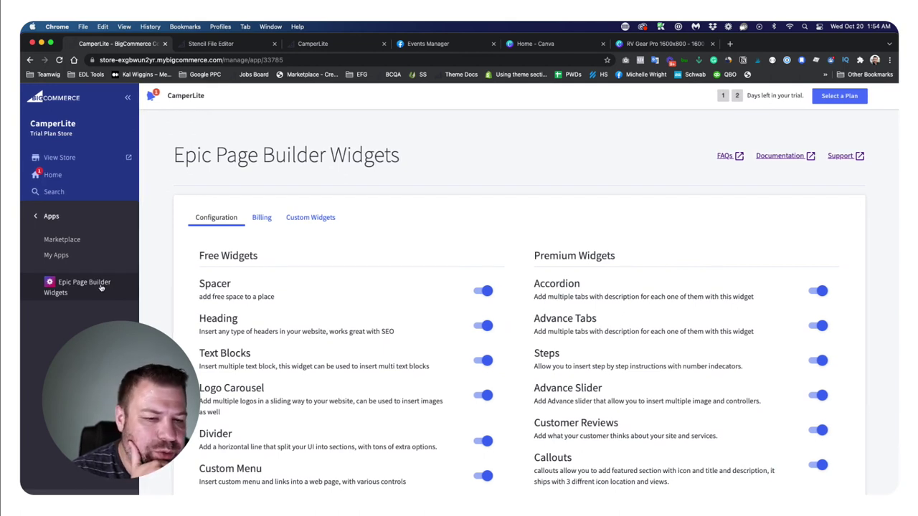
scroll(373, 236, down, 3)
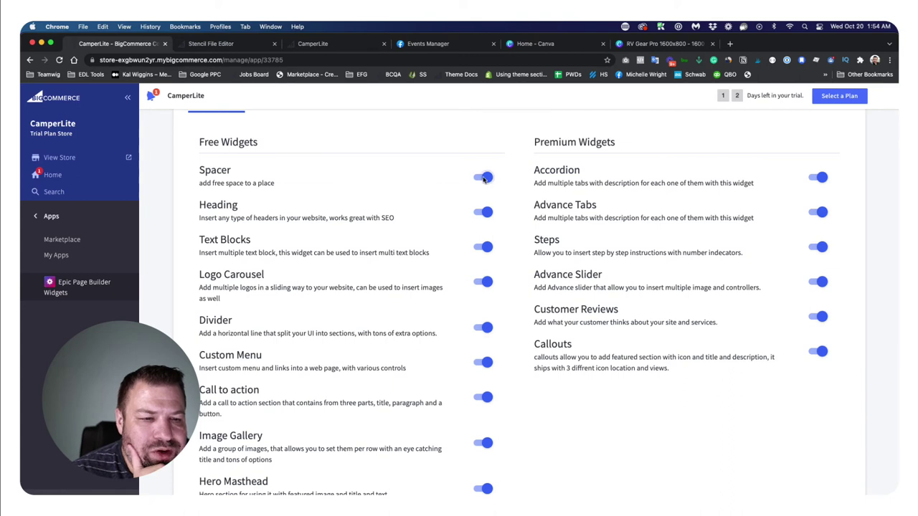
scroll(495, 301, up, 2)
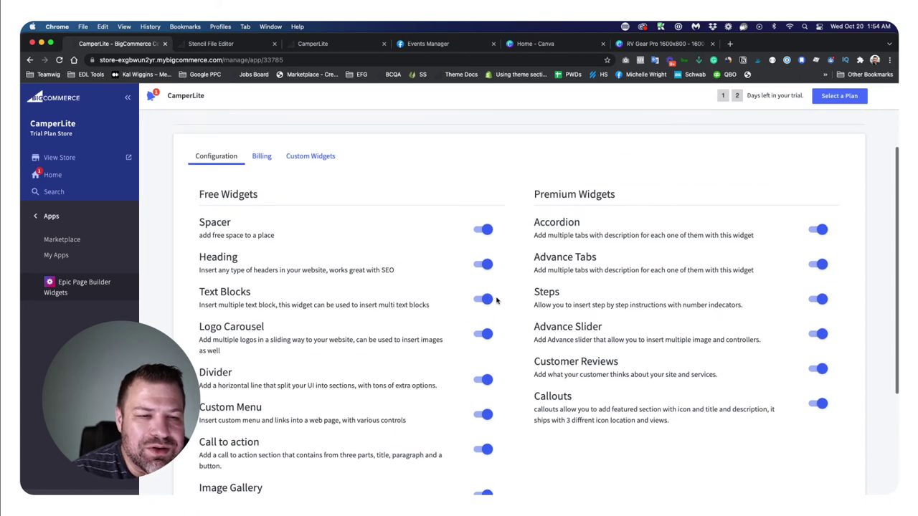
scroll(496, 299, down, 3)
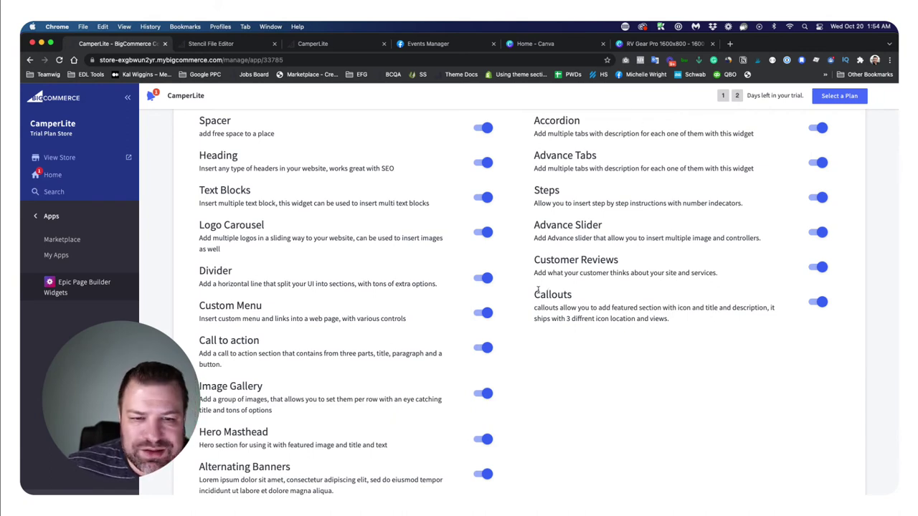
Return to the storefront's My Themes page and open the current theme, Cornerstone Copy Light, for customization.
click(51, 216)
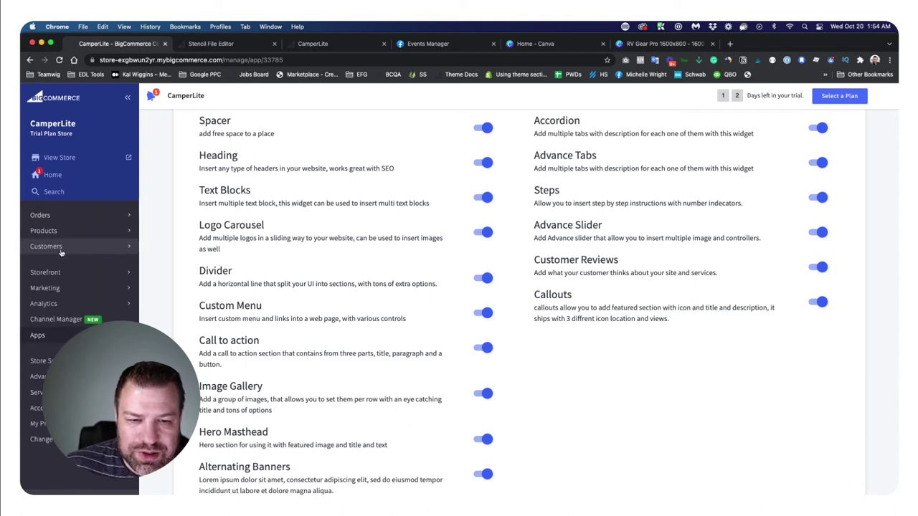
click(60, 273)
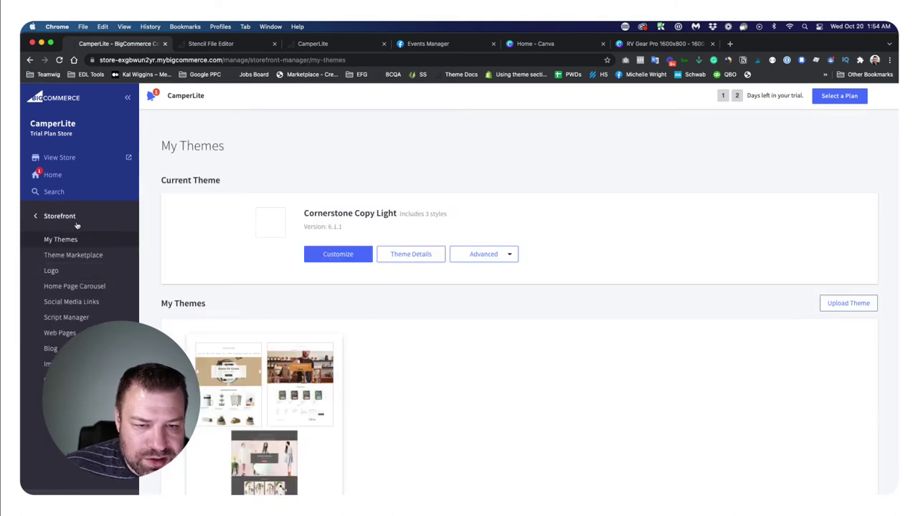
click(396, 327)
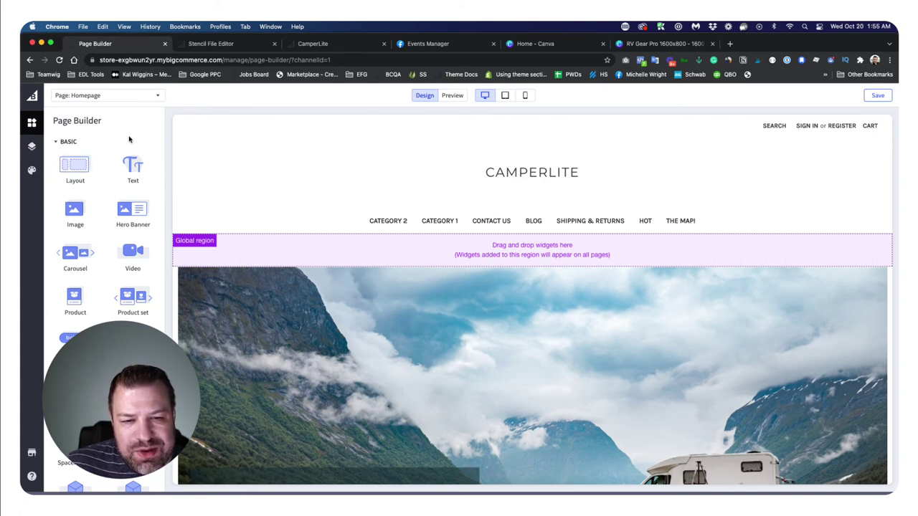
Add a Custom Menu - PBW widget to the global region under the footer's Categories heading.
scroll(274, 329, down, 10)
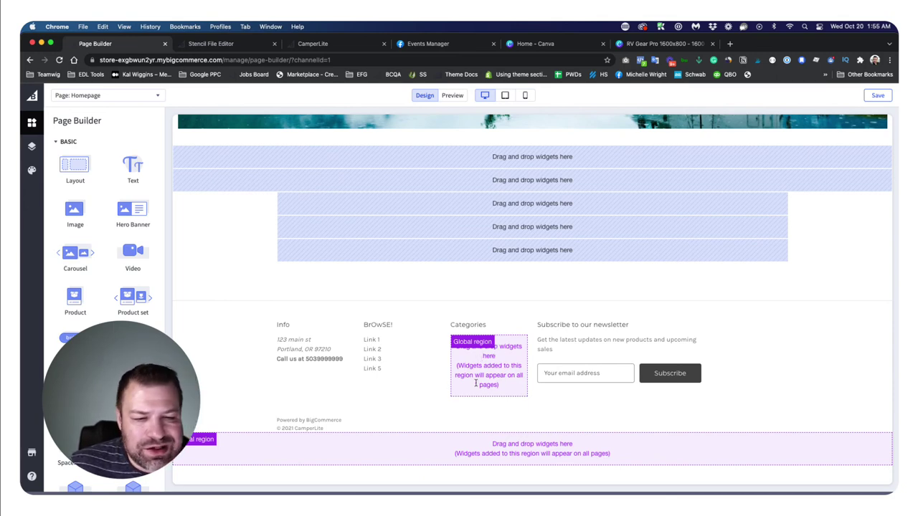
scroll(103, 319, down, 10)
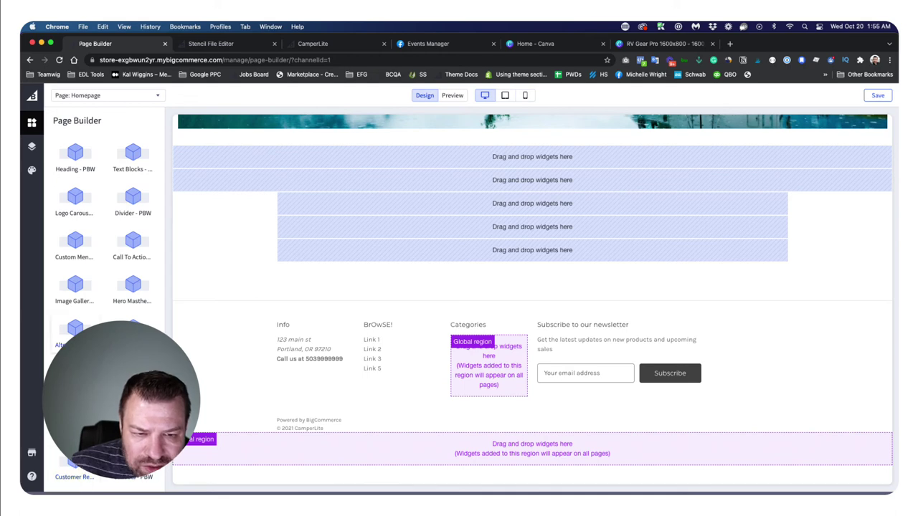
scroll(104, 243, up, 3)
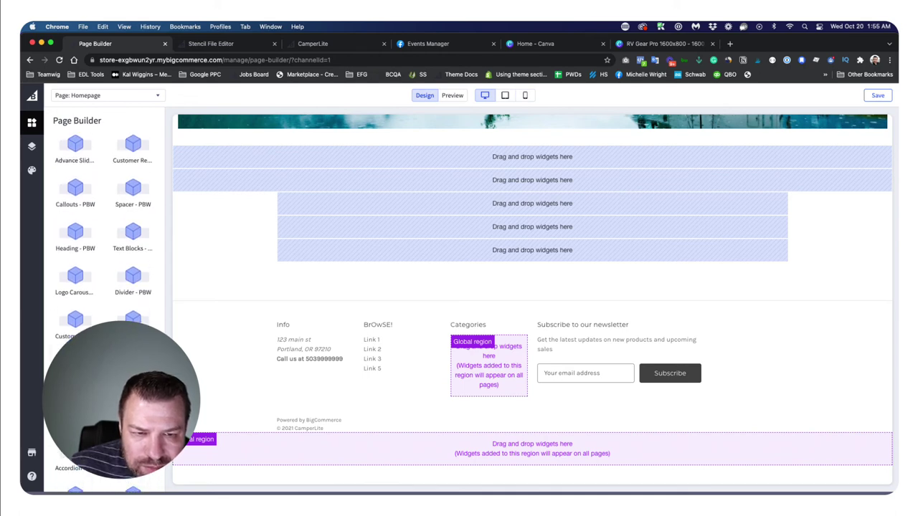
scroll(103, 244, down, 2)
drag(75, 271, 487, 367)
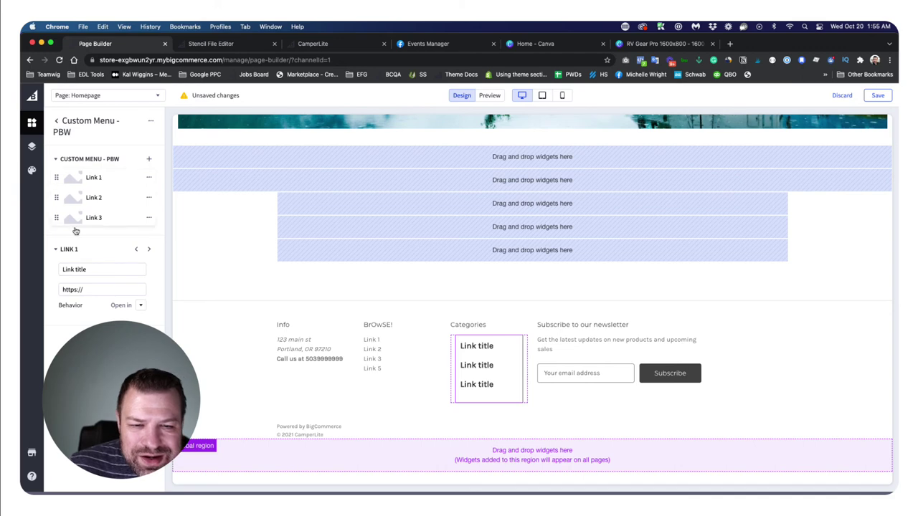
Set the title of the custom menu's first link to "Link 1".
drag(90, 270, 63, 271)
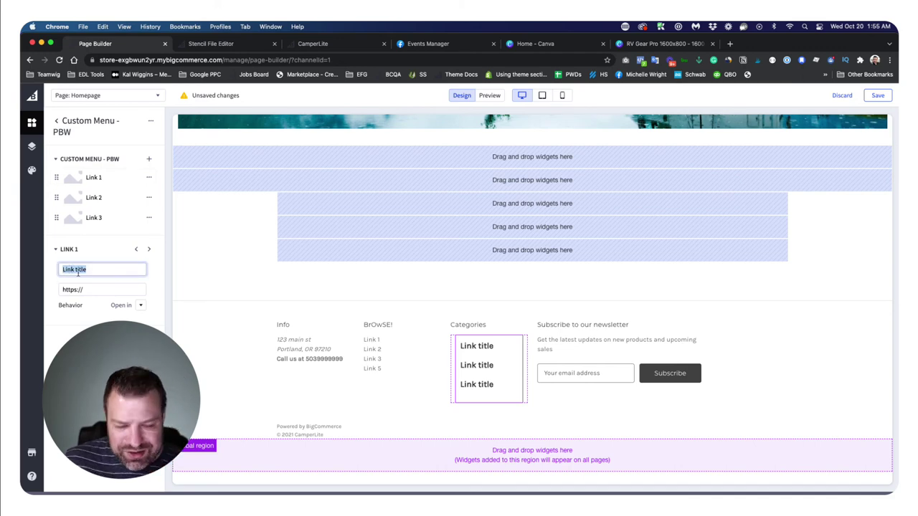
text(Liunk)
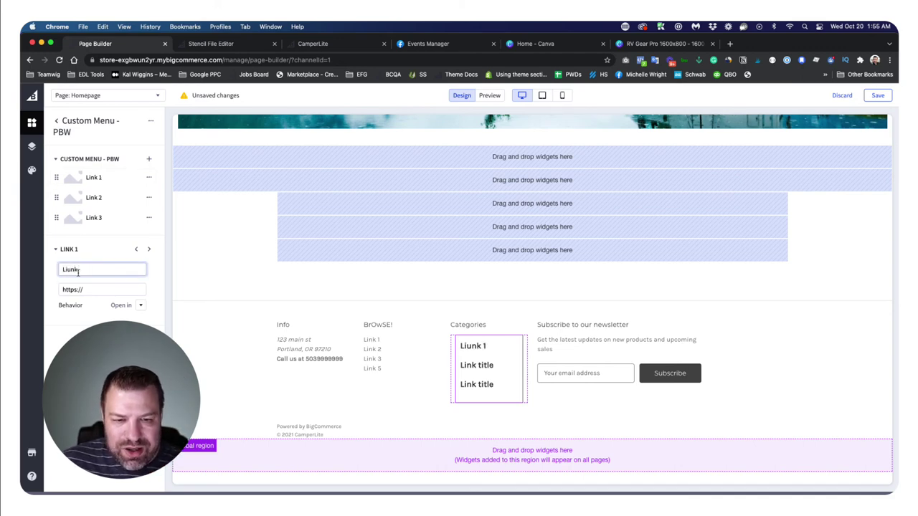
key(BackSpace)
text(nk1)
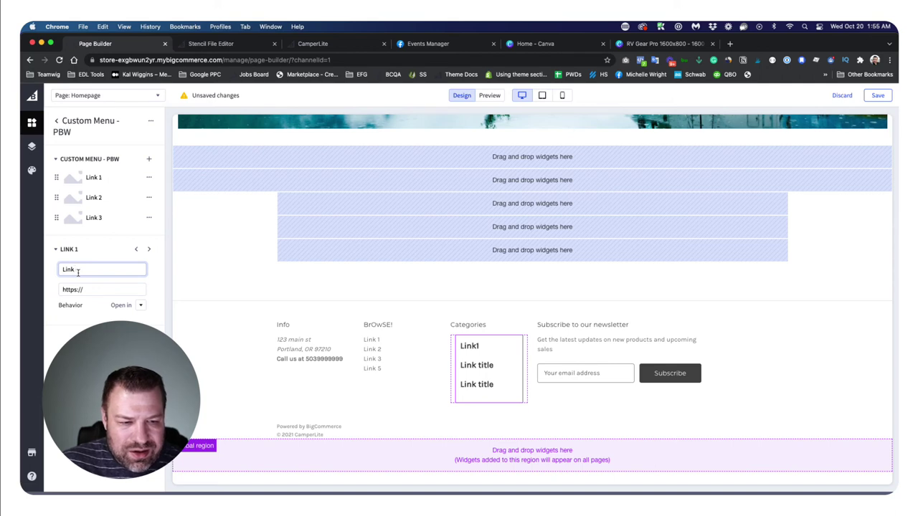
drag(92, 293, 31, 292)
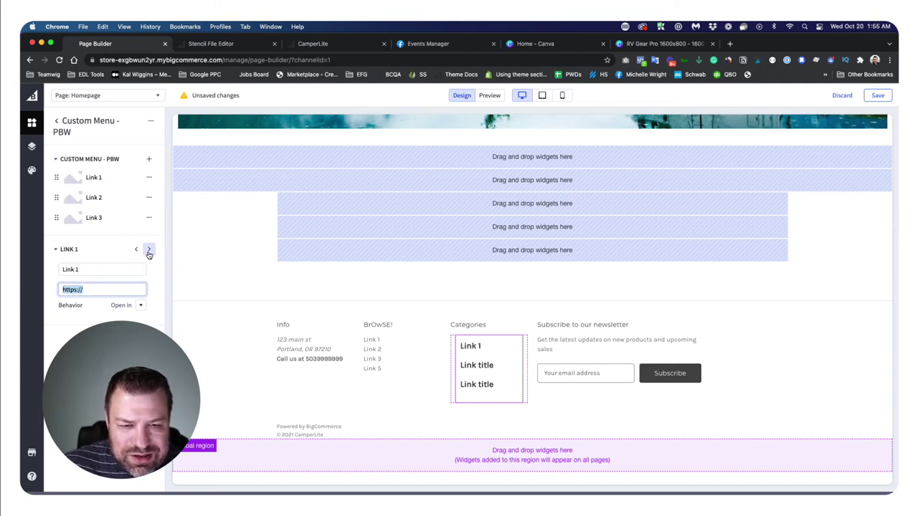
Title the custom menu's second link "Link 2" and its third link "Link 4".
click(103, 268)
drag(98, 269, 31, 265)
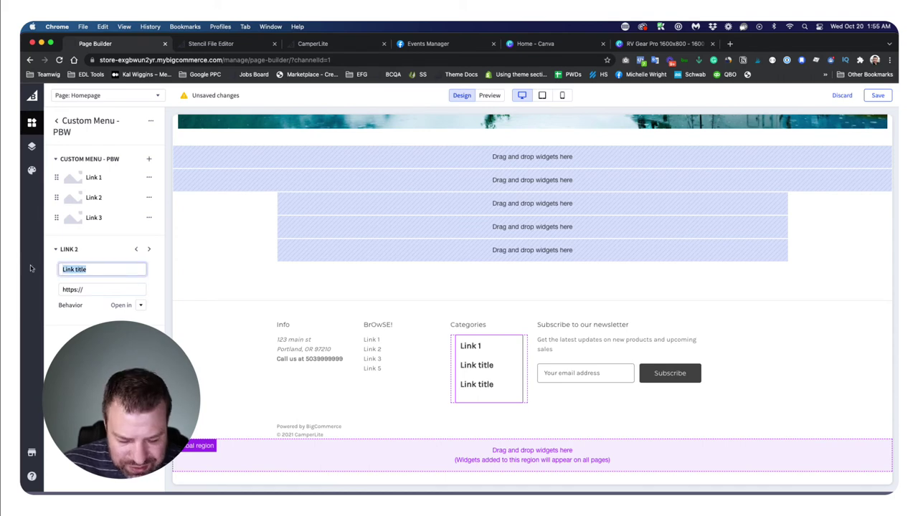
text(Link 2)
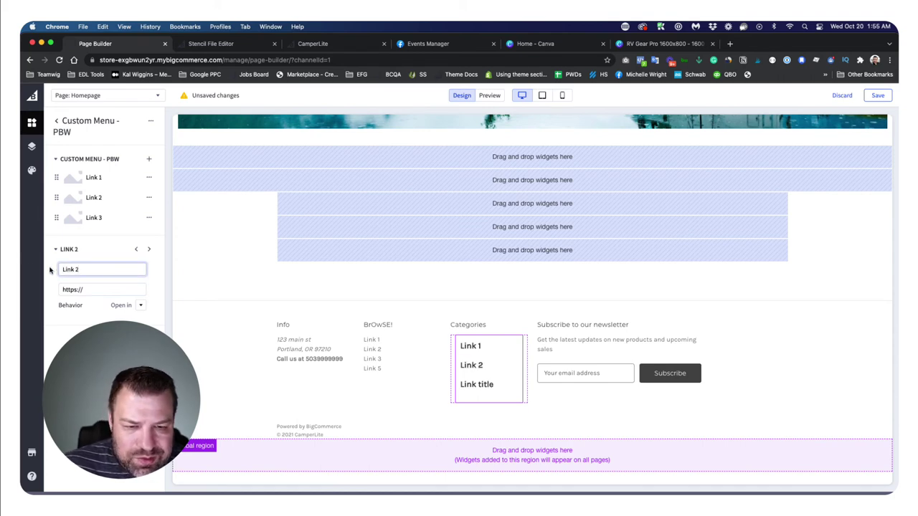
drag(81, 289, 61, 289)
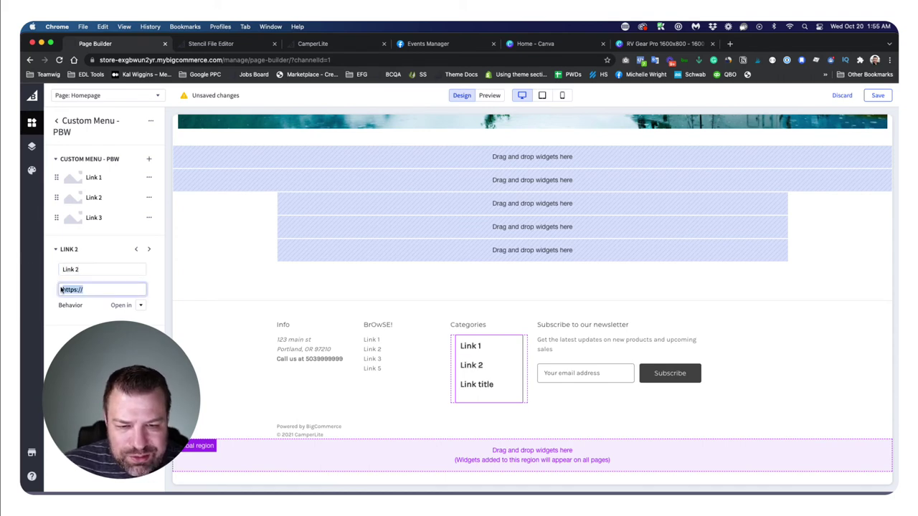
click(149, 249)
drag(104, 270, 39, 265)
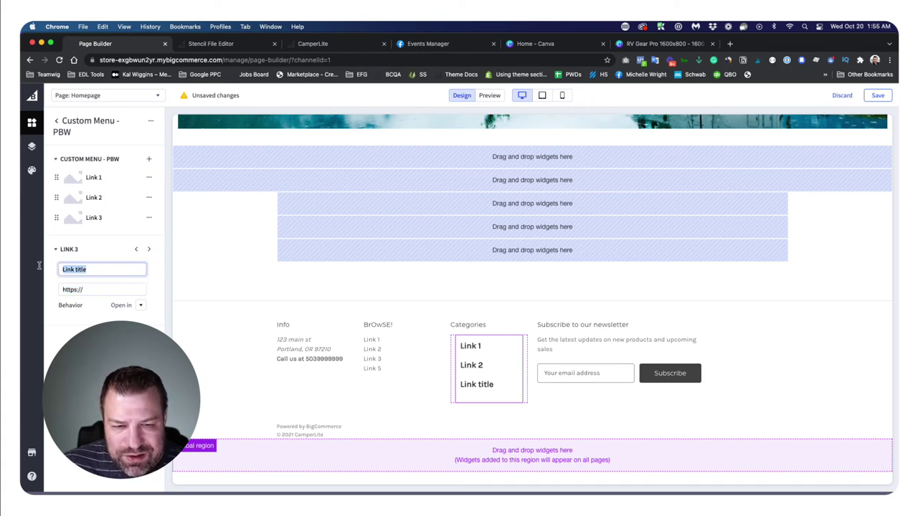
text(Link 4)
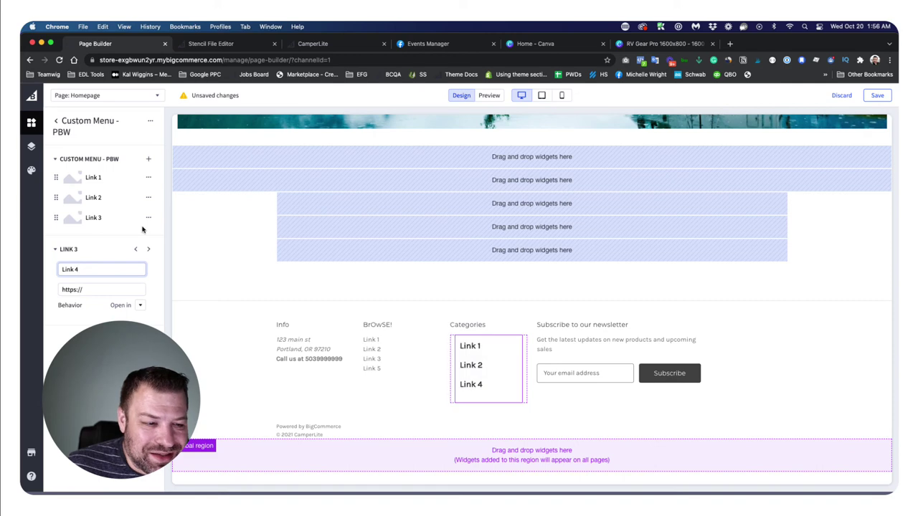
Open the Custom Menu widget's settings and try the Horizontal Menu option, switching it back off.
click(150, 121)
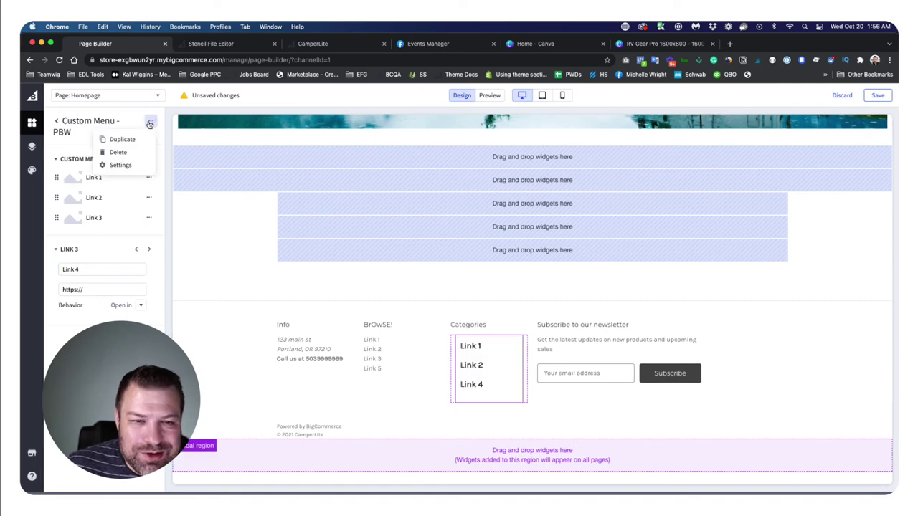
click(112, 167)
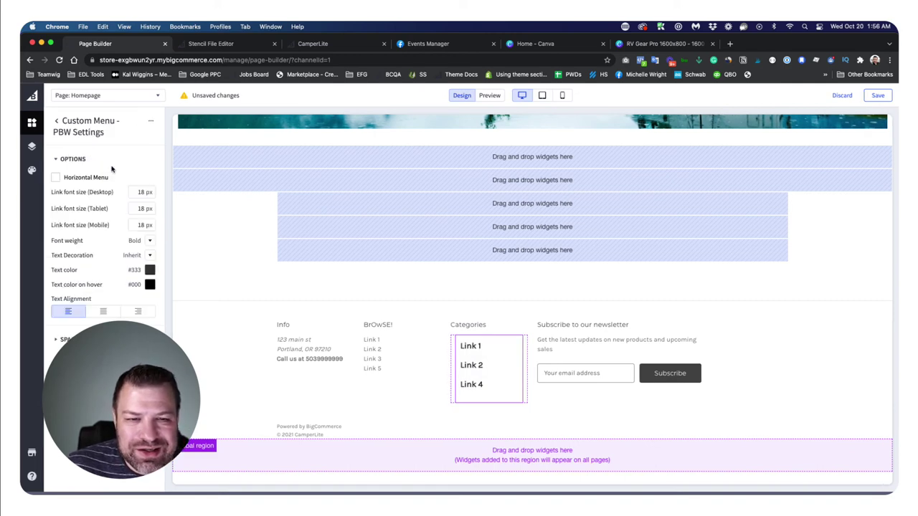
click(56, 178)
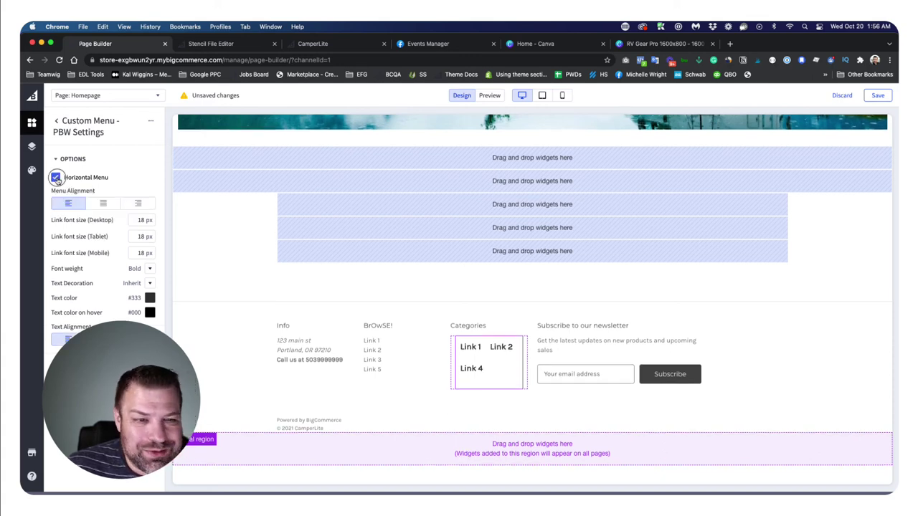
click(56, 178)
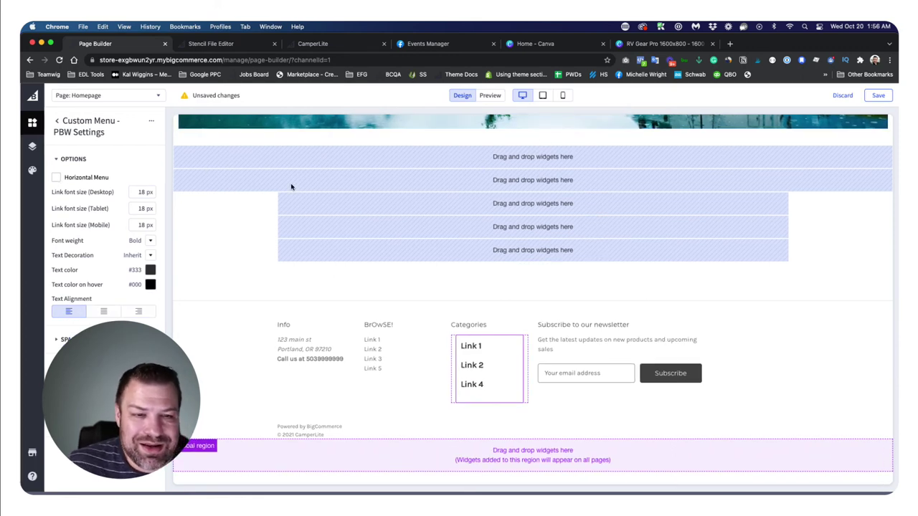
Set the custom menu's link font size to 14 px for desktop, tablet and mobile.
double_click(141, 192)
text(21)
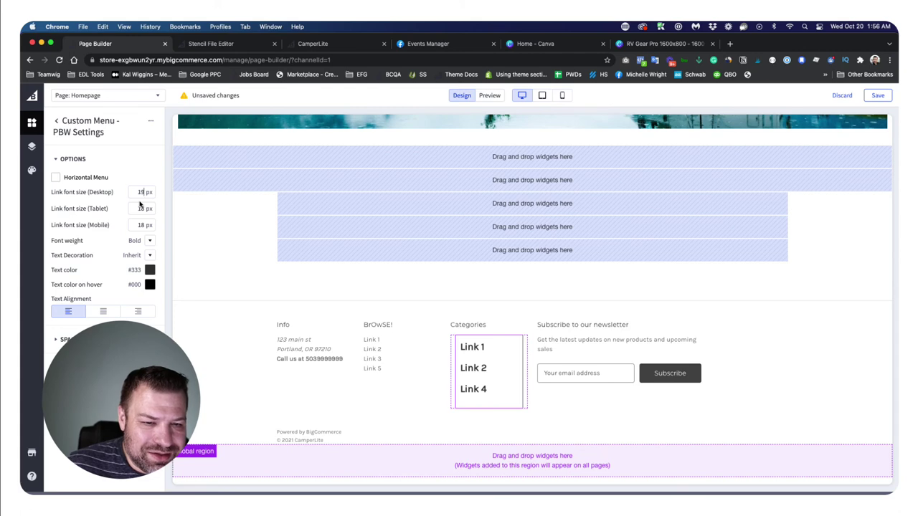
key(Down)
key(Down)
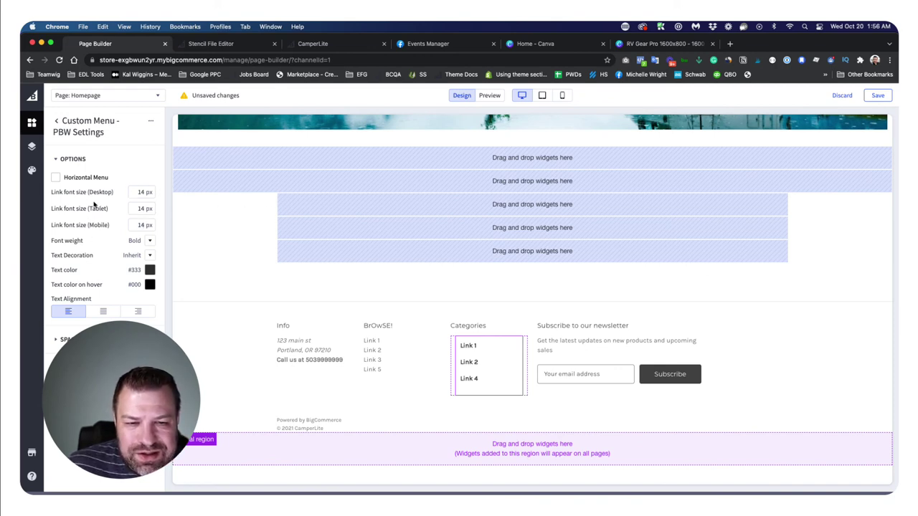
Set the custom menu's font weight to Normal and keep its text decoration on Inherit.
click(151, 242)
click(158, 210)
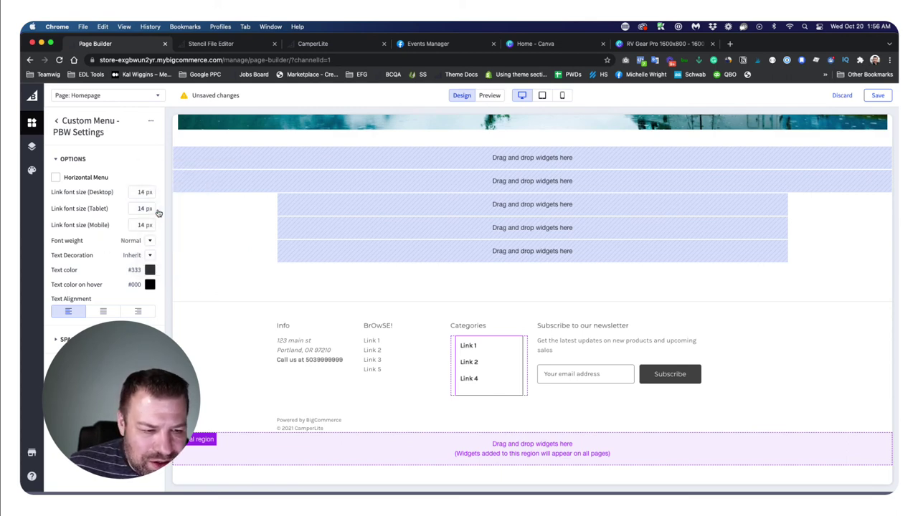
click(149, 256)
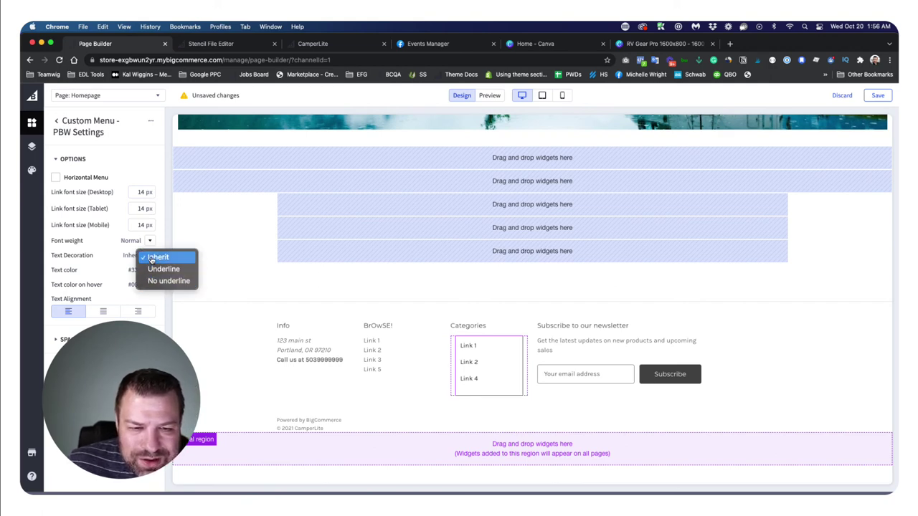
click(152, 258)
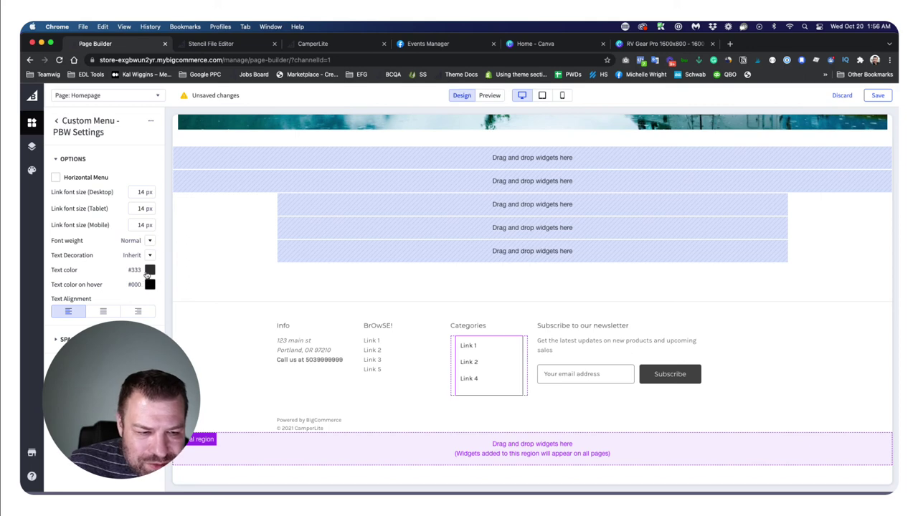
Set the custom menu's text color to the grey swatch #666666 and save the page changes.
click(150, 270)
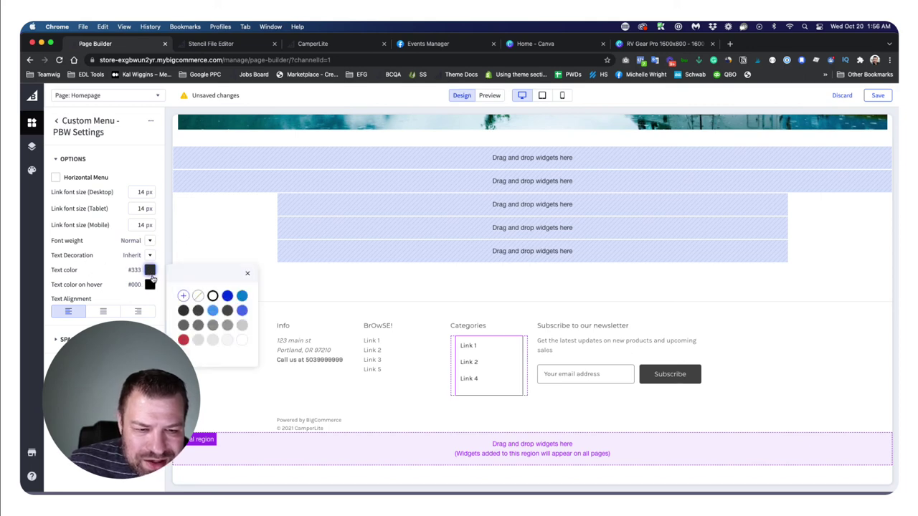
click(198, 310)
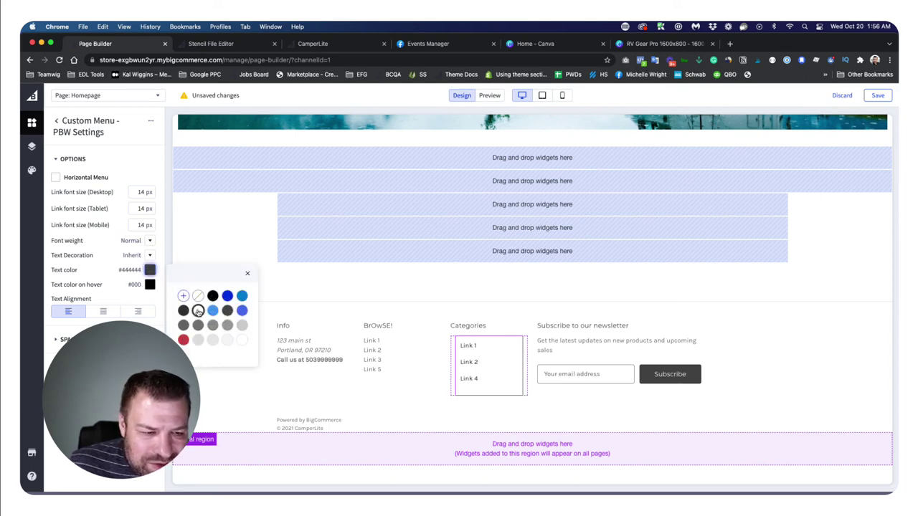
click(184, 325)
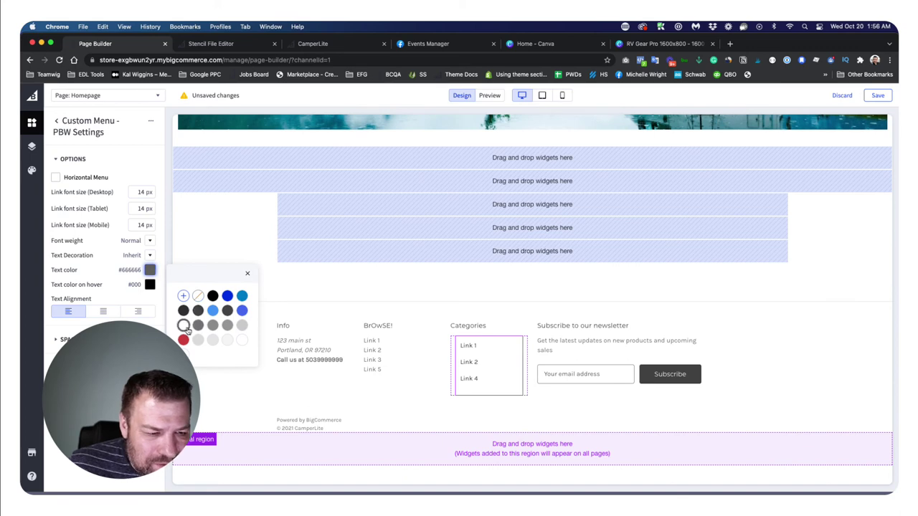
click(159, 259)
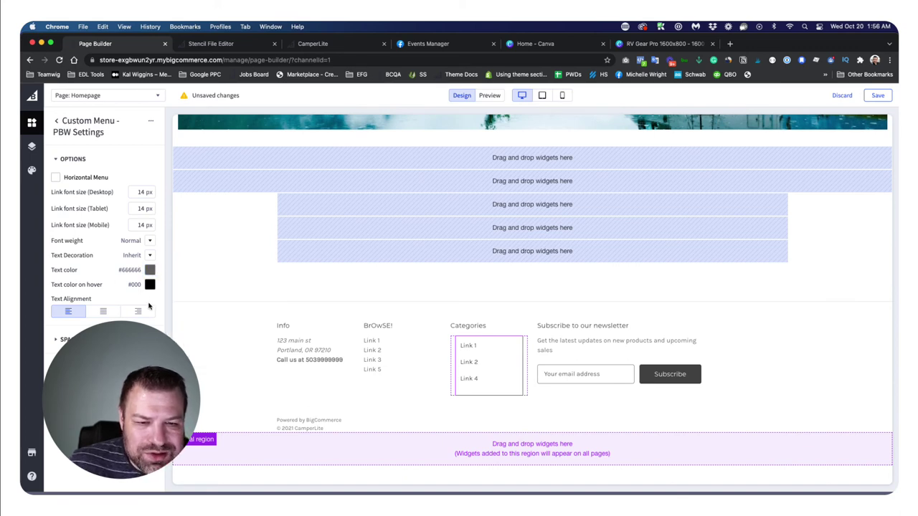
scroll(83, 328, down, 1)
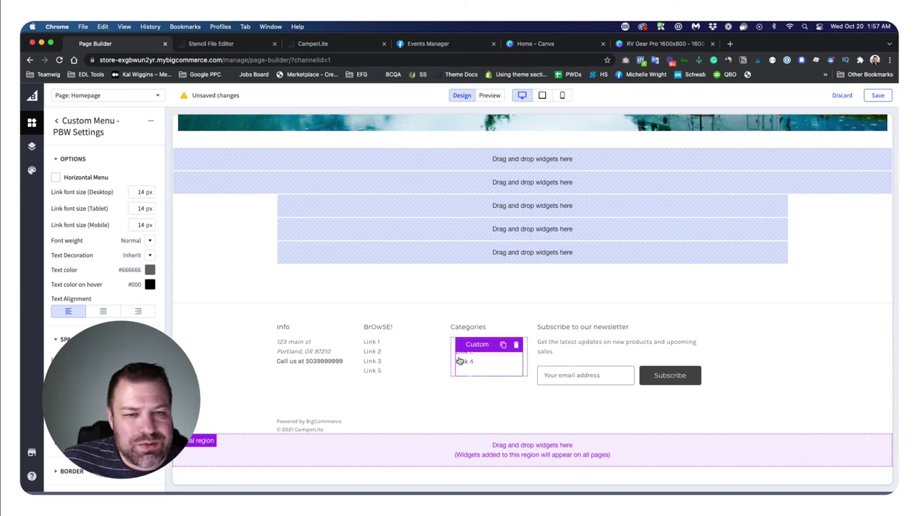
click(879, 95)
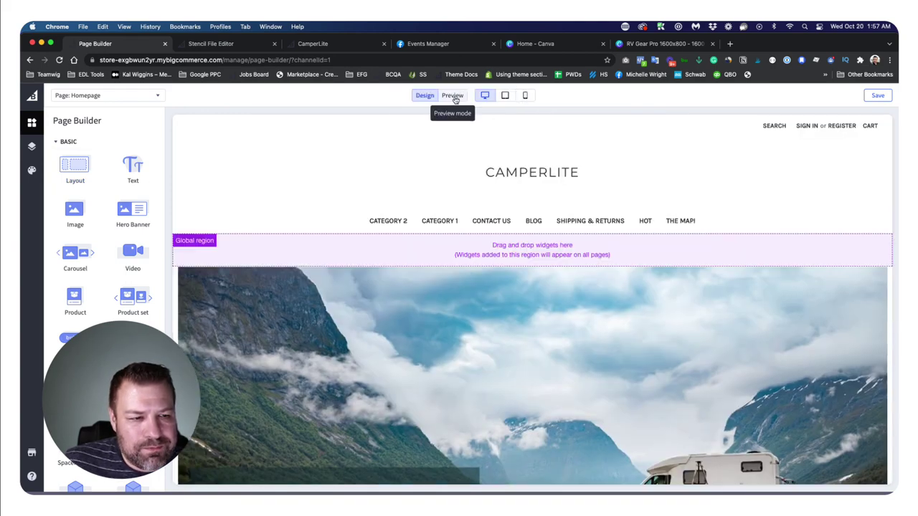
Select the Custom Menu widget under Categories in the footer and add two more links to it.
scroll(395, 225, down, 10)
click(473, 359)
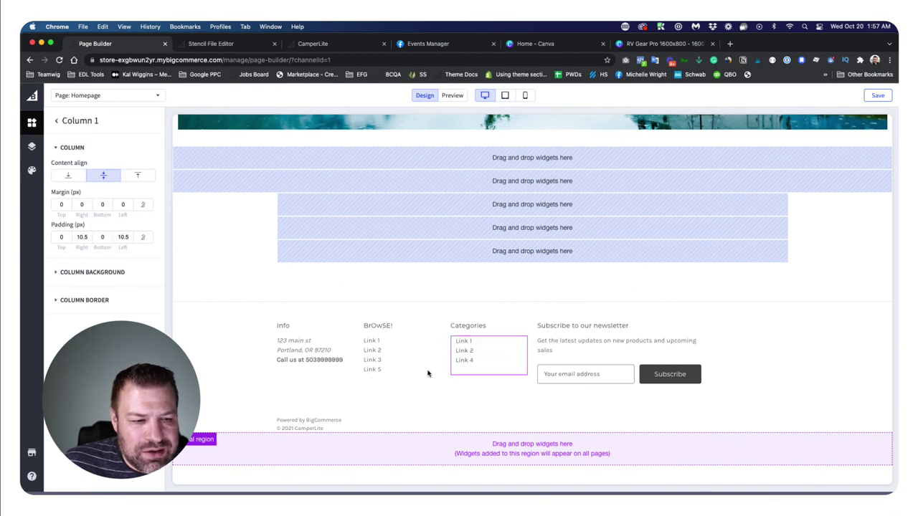
click(455, 369)
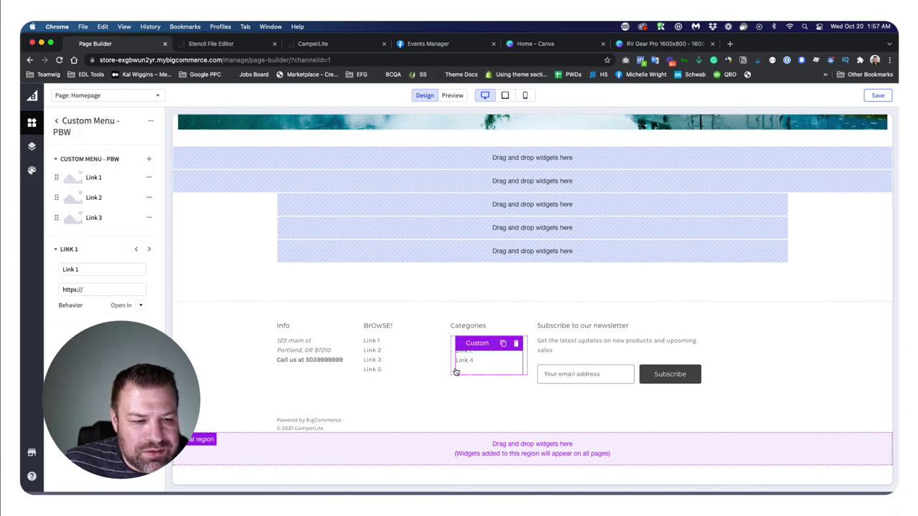
click(149, 159)
click(148, 159)
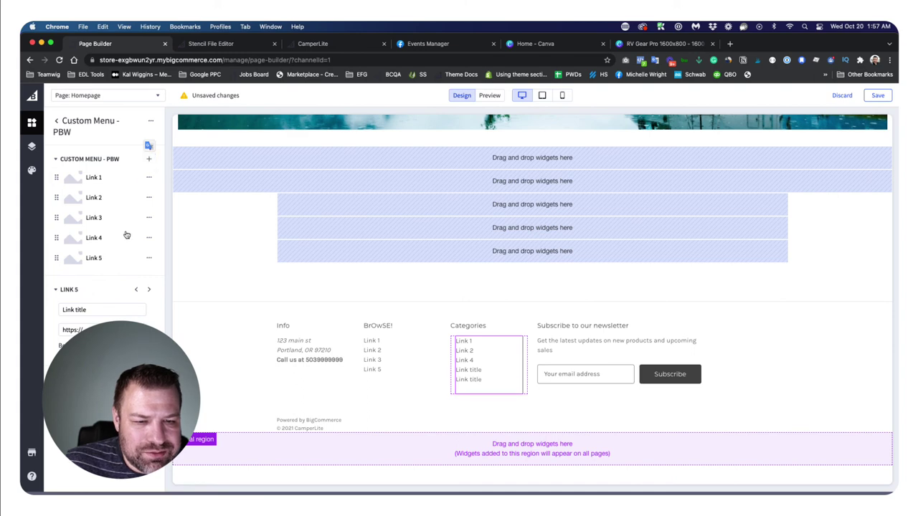
Open the title of the custom menu's fourth link for editing.
click(91, 239)
drag(95, 310, 47, 314)
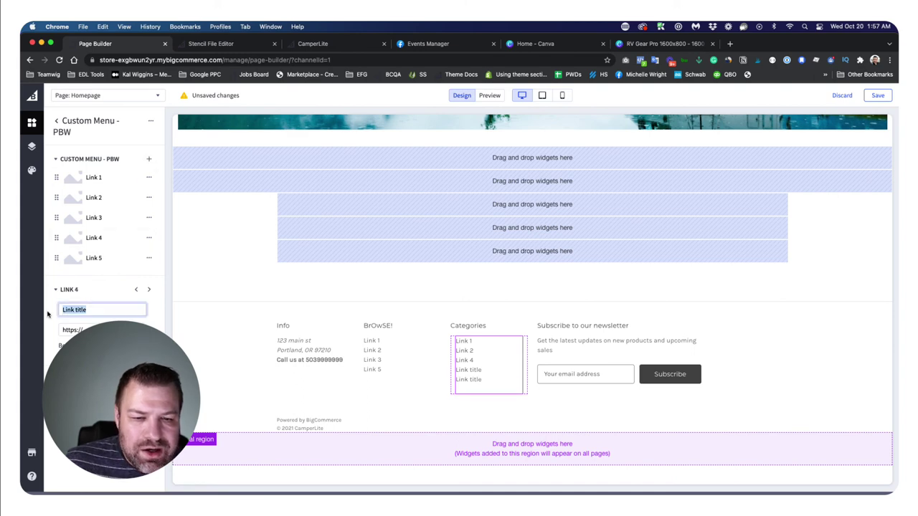